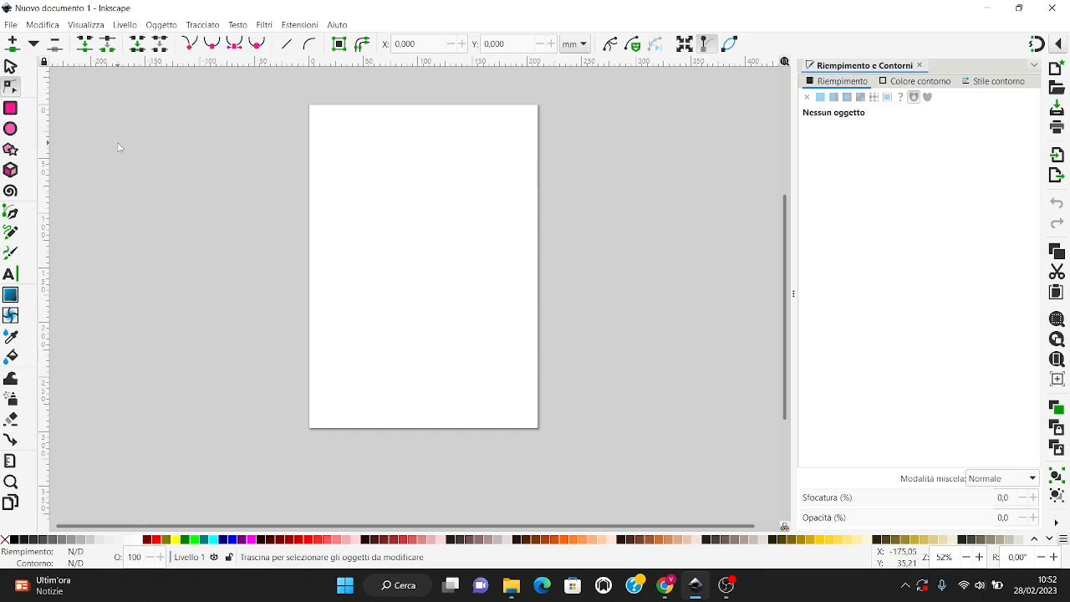
- Open the preferences and choose the Minwaita-Inkscape GTK theme and the multicolor icon theme
click(11, 26)
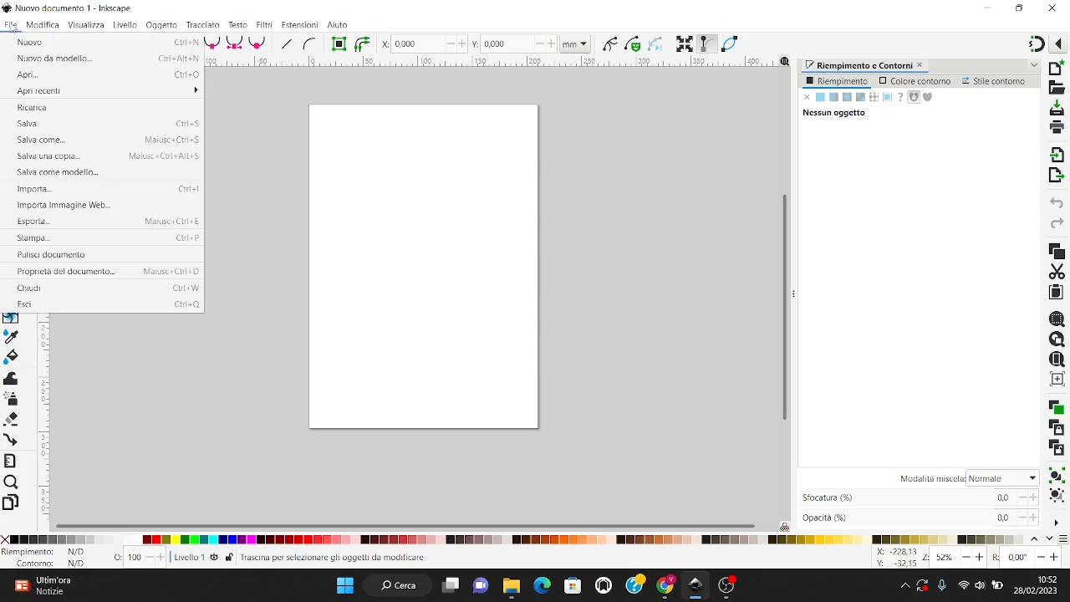
mouse_move(36, 31)
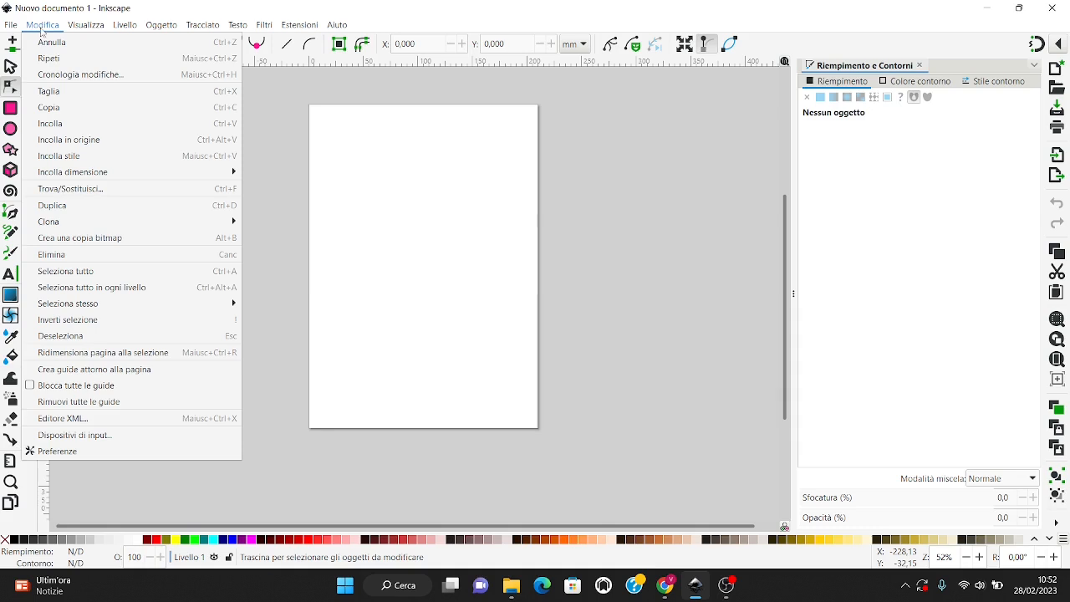
click(84, 452)
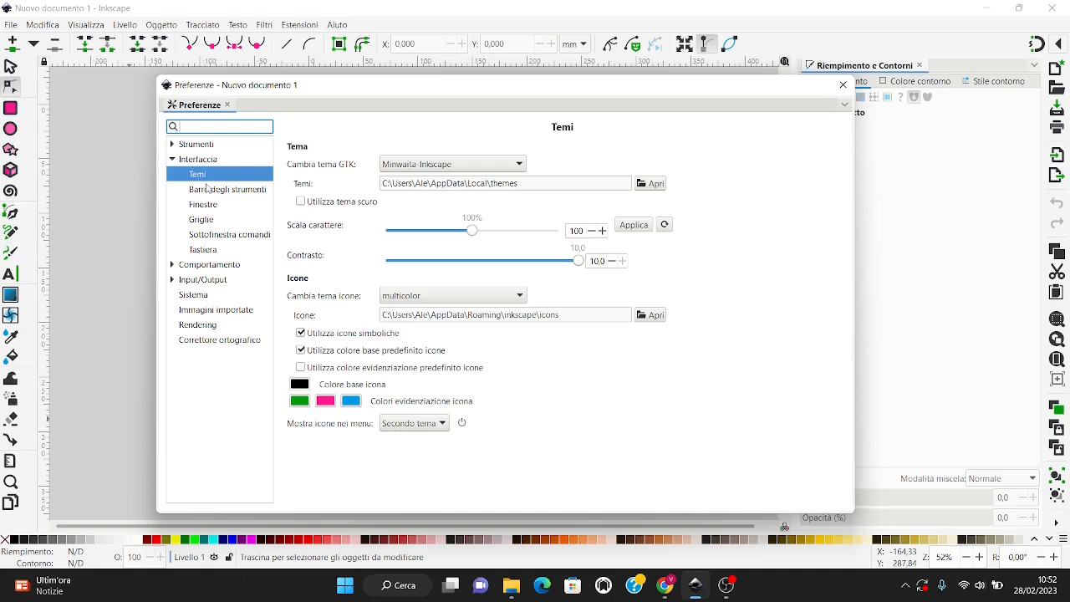
click(476, 164)
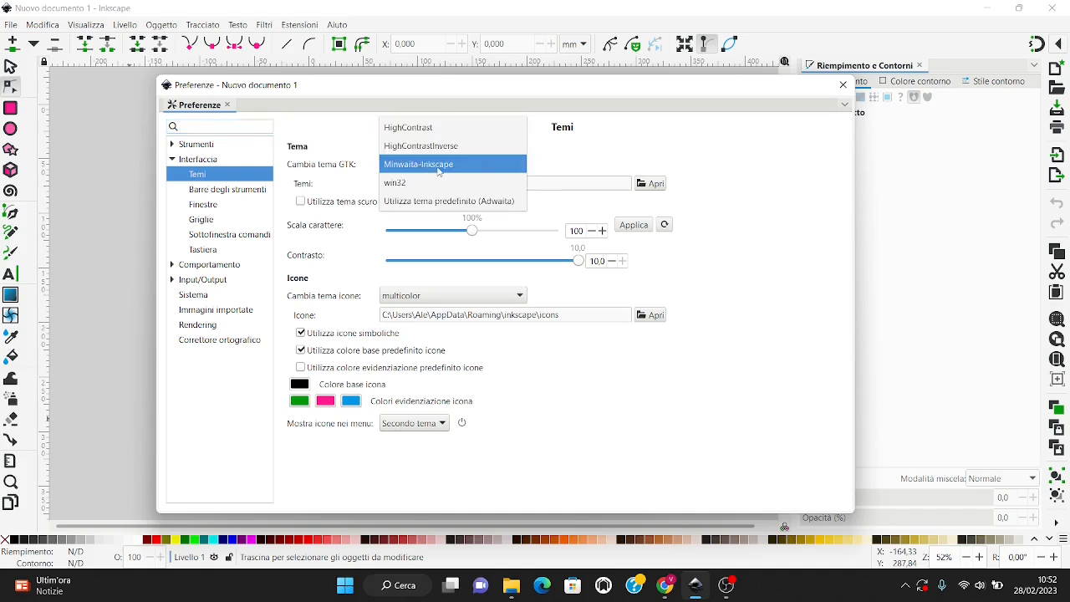
click(438, 165)
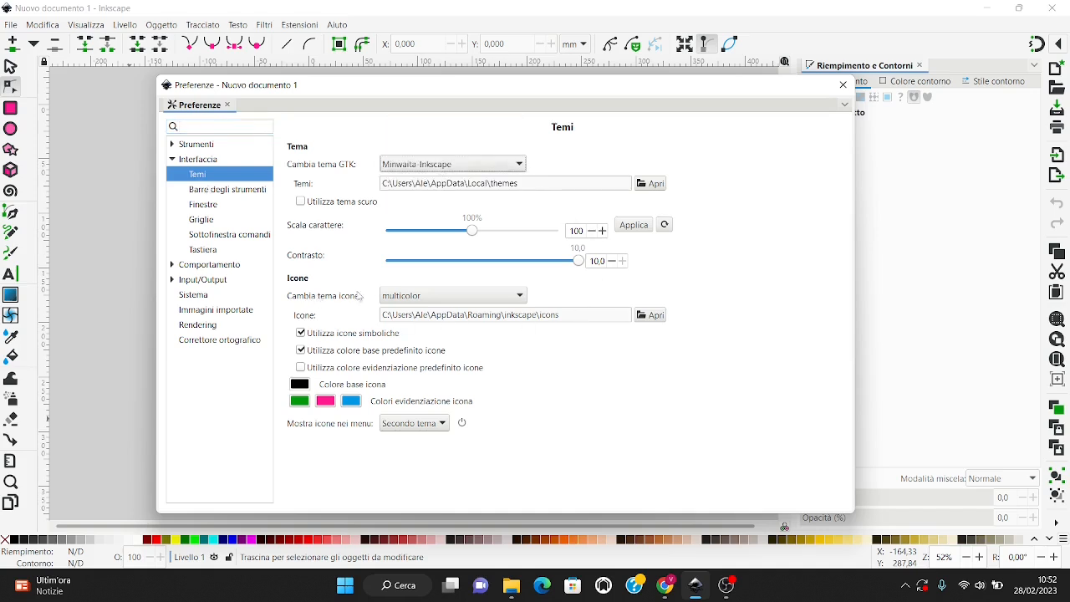
click(507, 296)
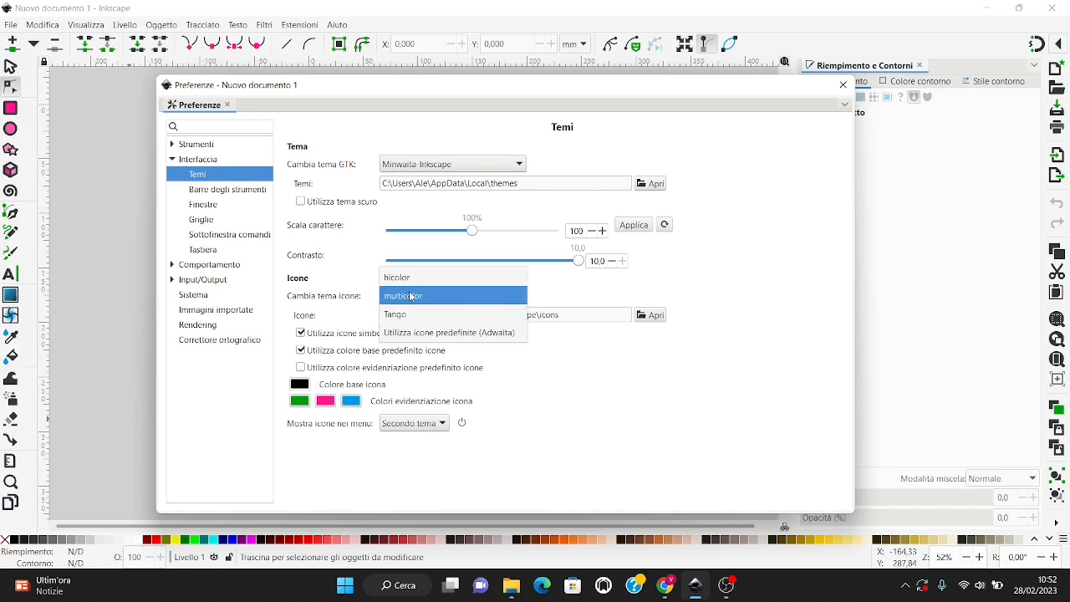
click(501, 296)
- Set the toolbar and control bar icon sizes to 181% in the interface preferences, and close the preferences
click(215, 190)
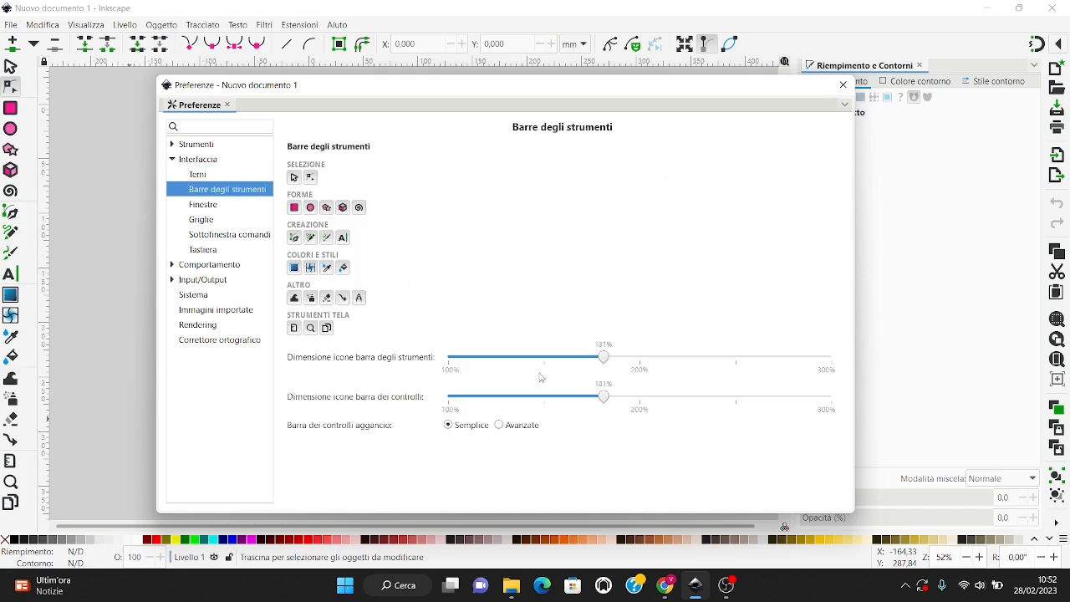
mouse_move(608, 362)
mouse_down()
mouse_move(576, 363)
mouse_move(605, 361)
mouse_up()
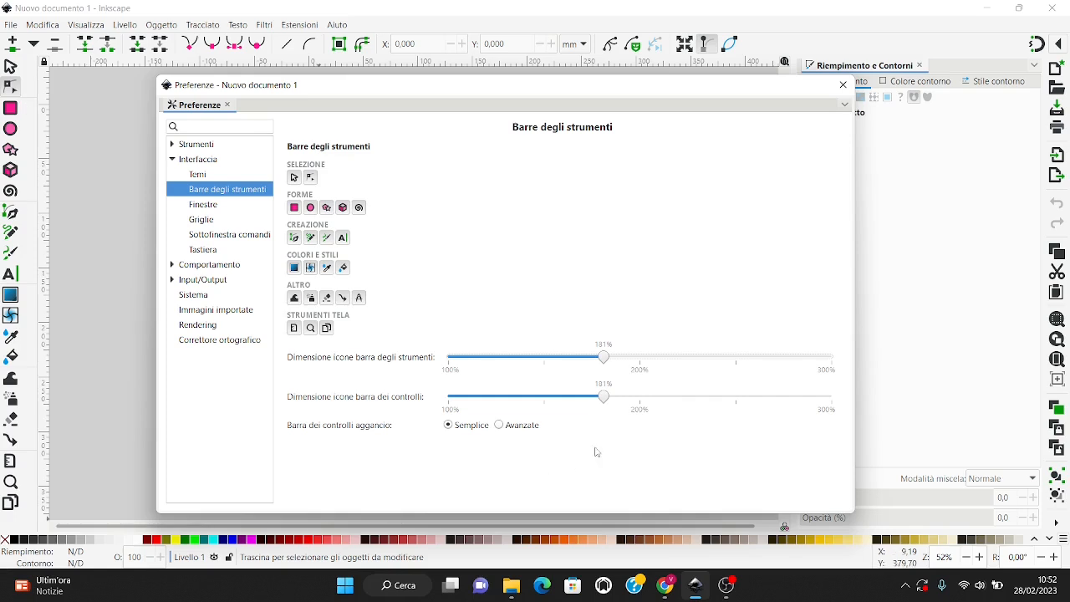
mouse_move(600, 401)
mouse_down()
mouse_move(570, 398)
mouse_move(604, 398)
mouse_up()
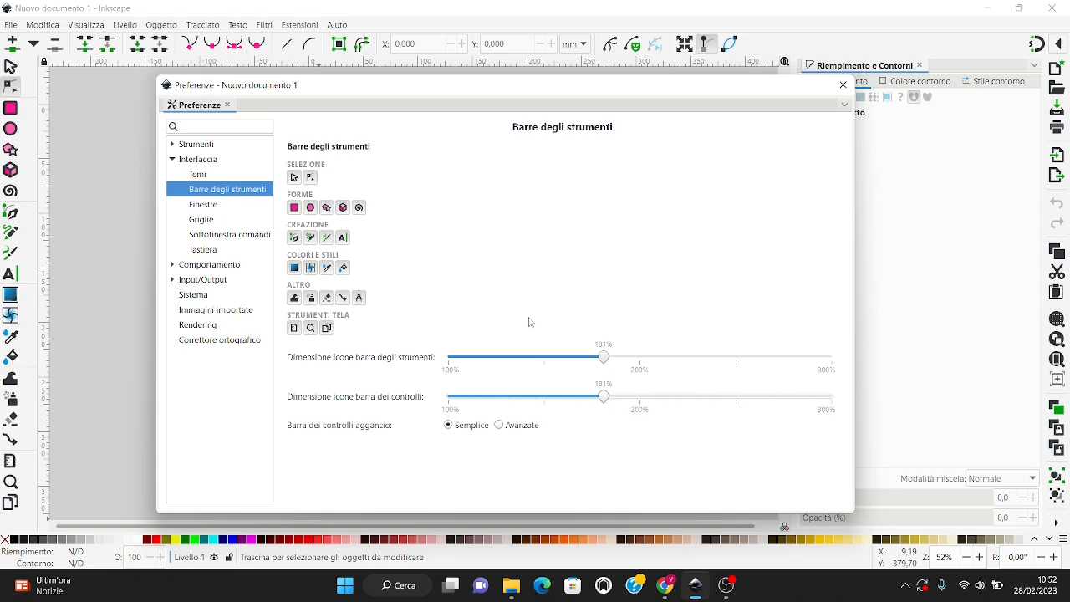
click(843, 84)
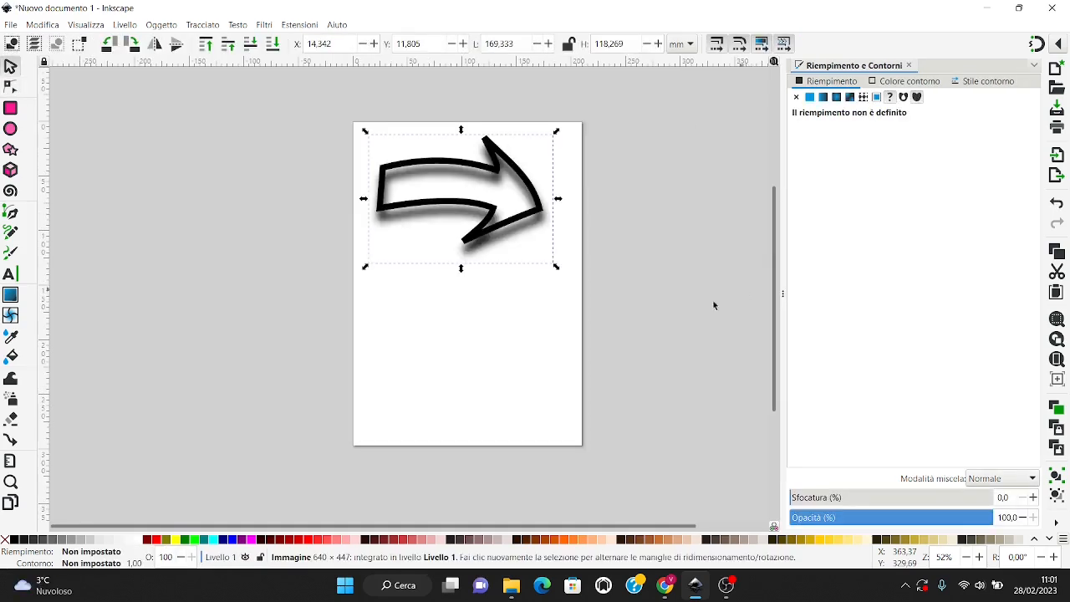
- Vectorize the arrow bitmap with a multicolour trace using brightness steps (Passaggi di luminosità) and 8 scans
click(518, 346)
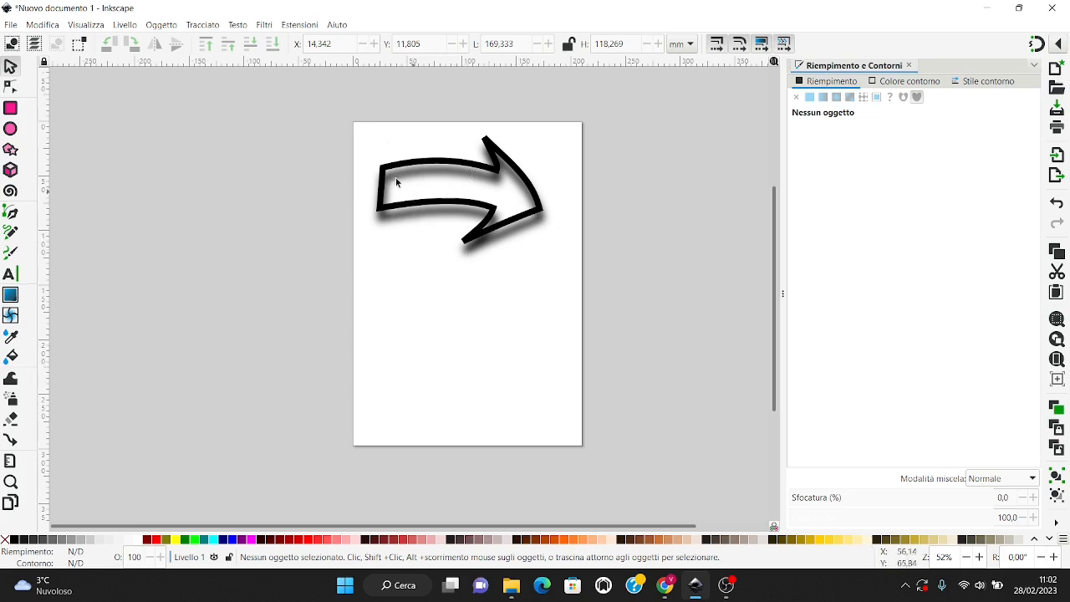
click(473, 182)
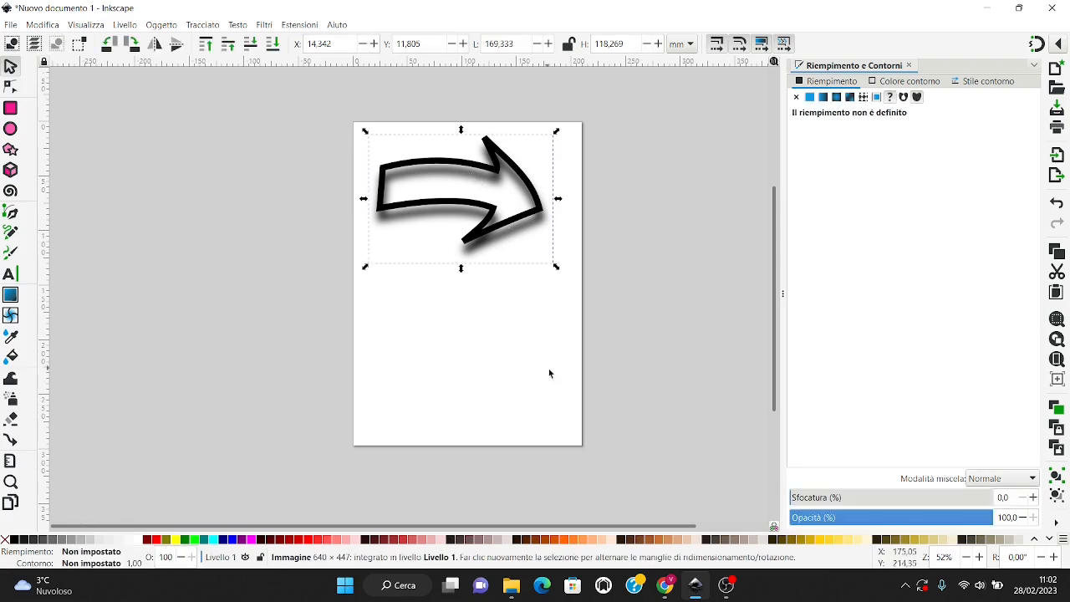
click(482, 301)
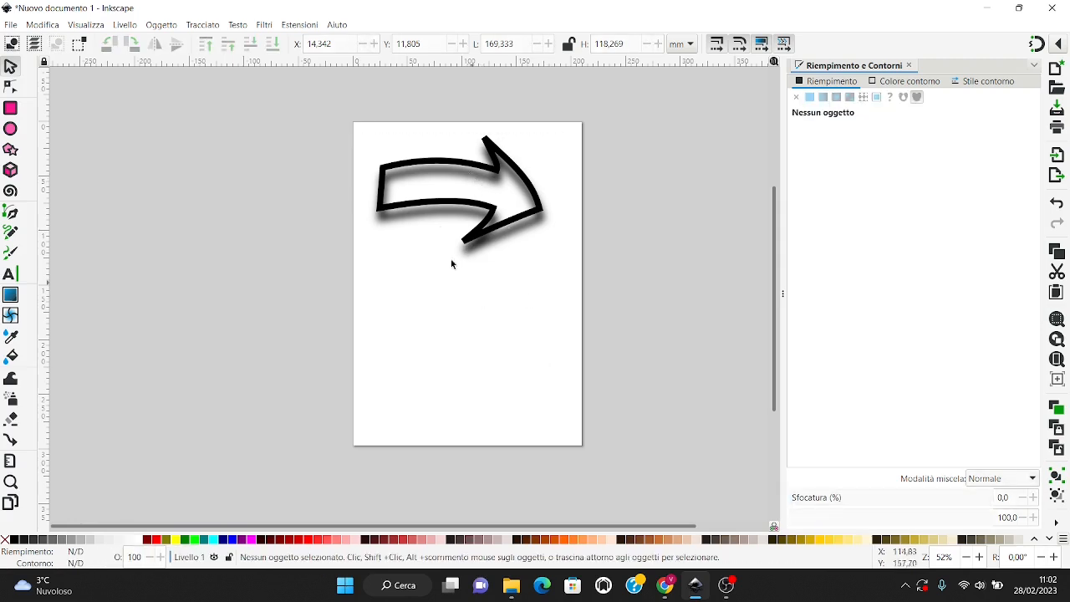
click(456, 164)
click(203, 24)
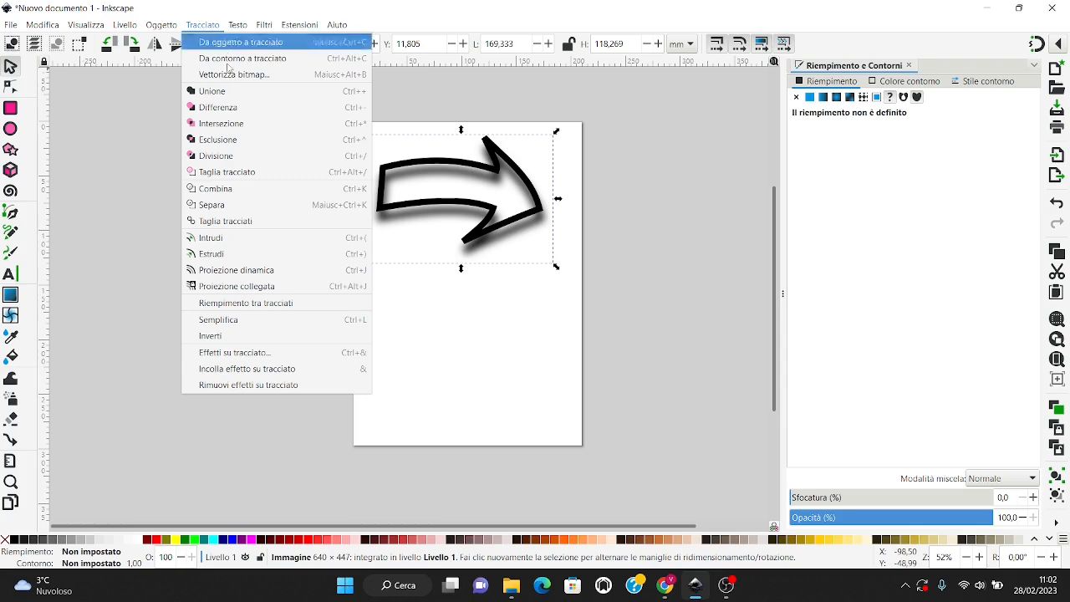
click(237, 75)
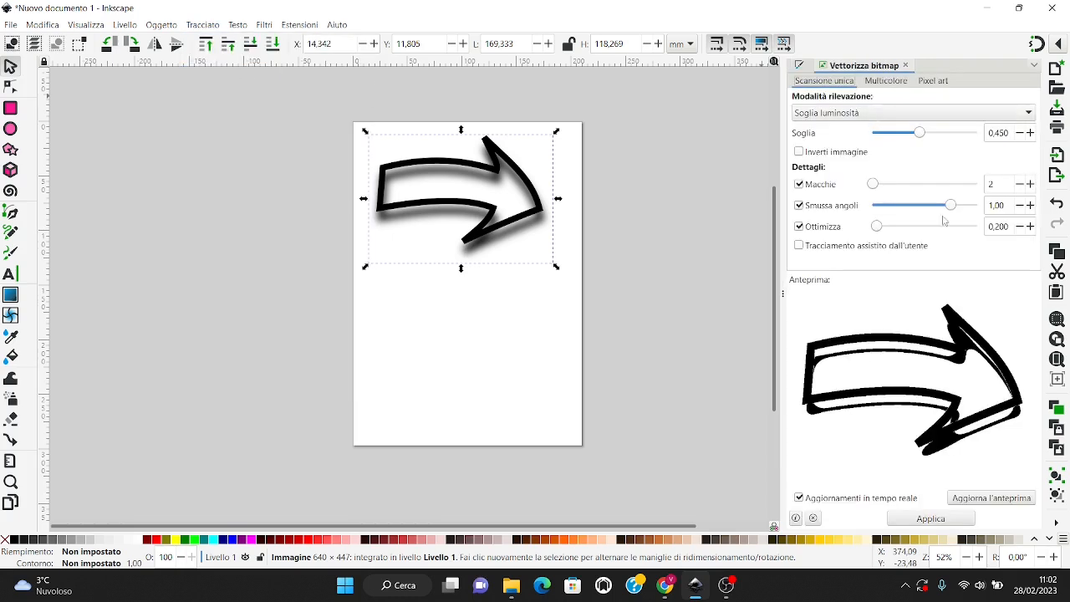
click(885, 81)
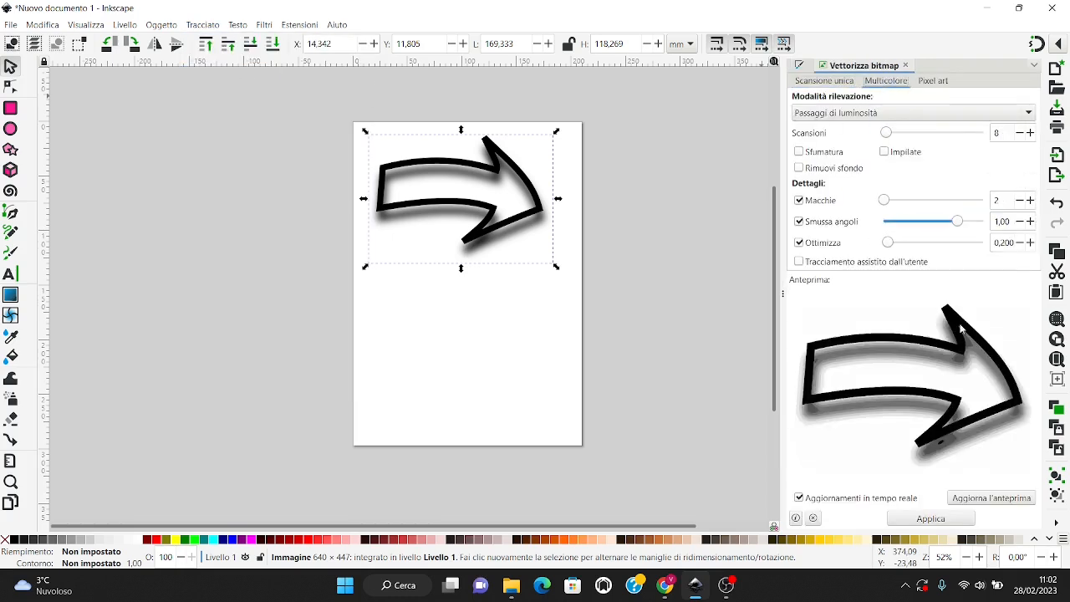
click(968, 519)
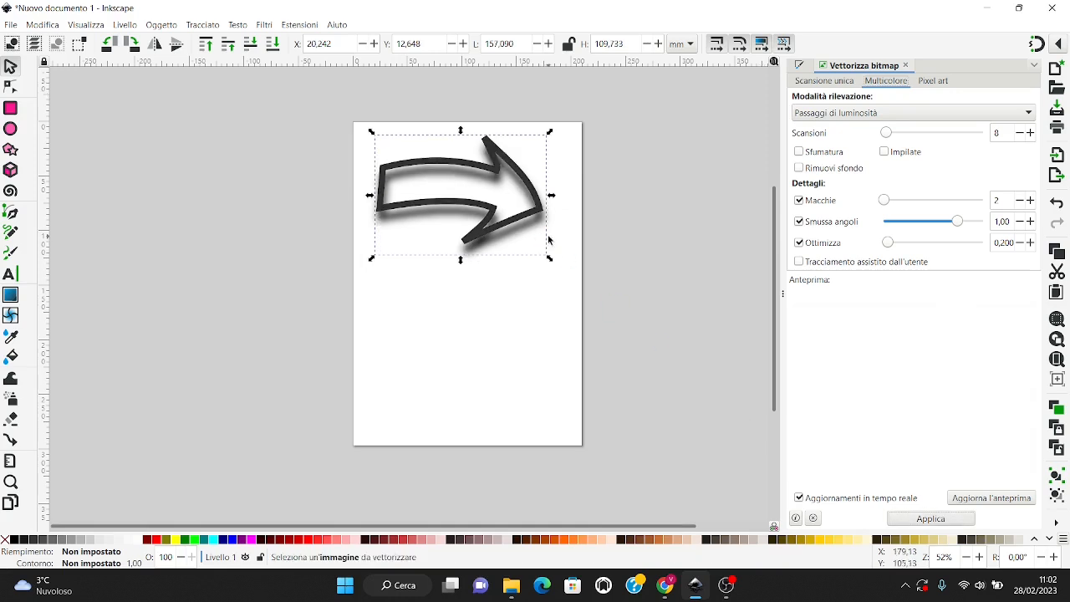
- Move the traced arrow away from the original bitmap and compare the edge quality of both up close
mouse_move(459, 187)
mouse_down()
mouse_move(470, 298)
mouse_move(473, 206)
mouse_up()
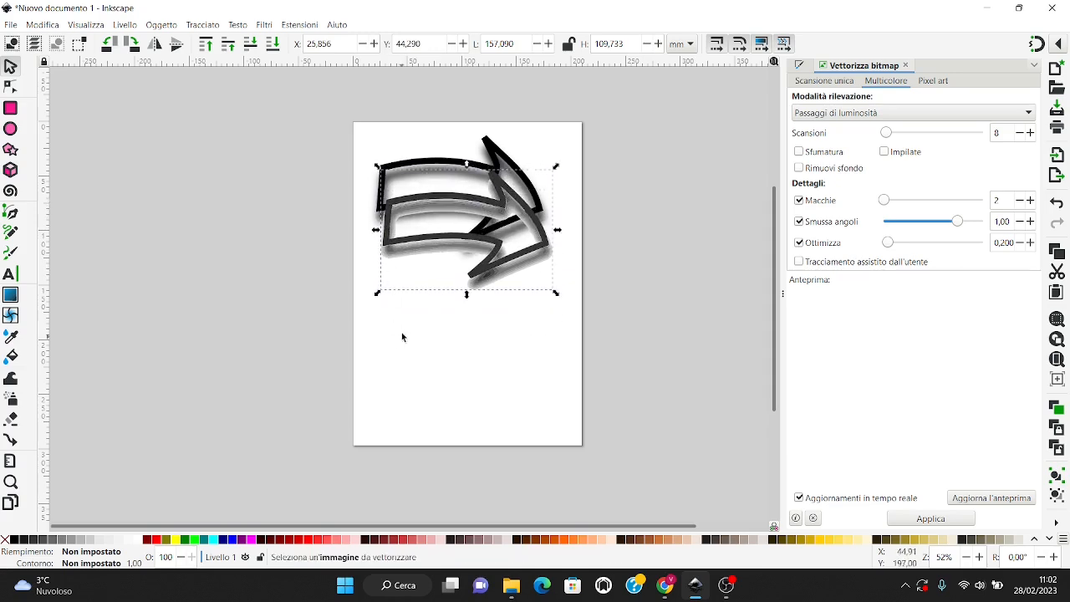
click(402, 335)
scroll(384, 207, up, 9)
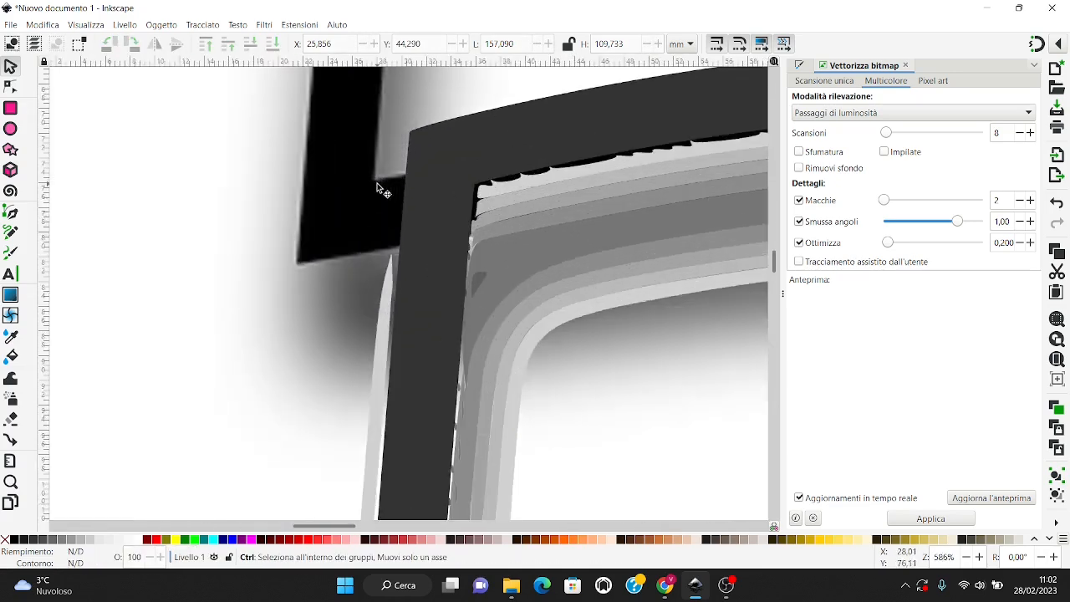
scroll(421, 175, up, 2)
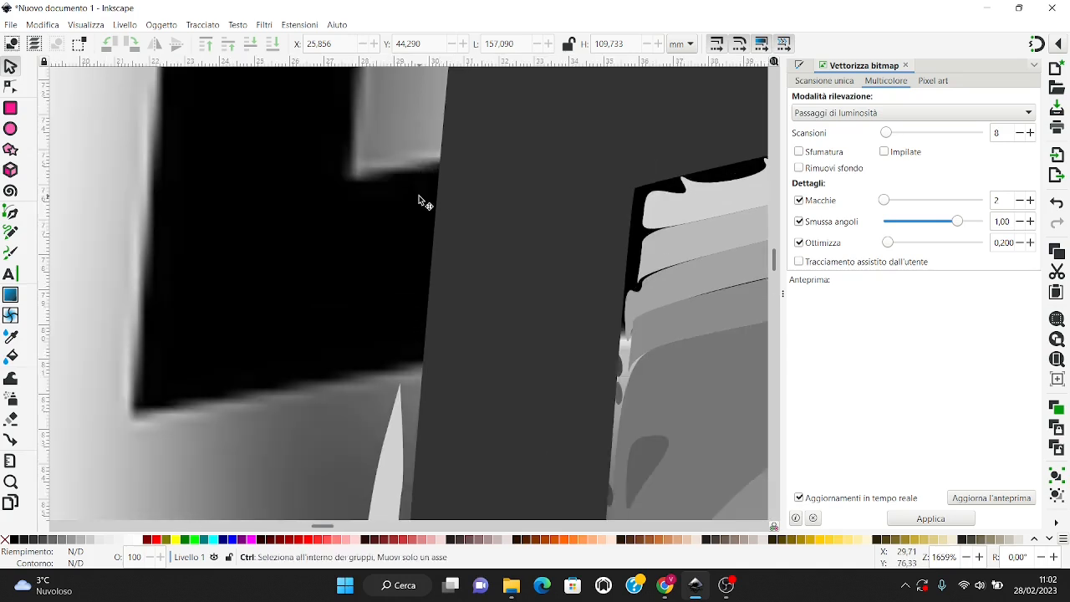
scroll(421, 197, down, 1)
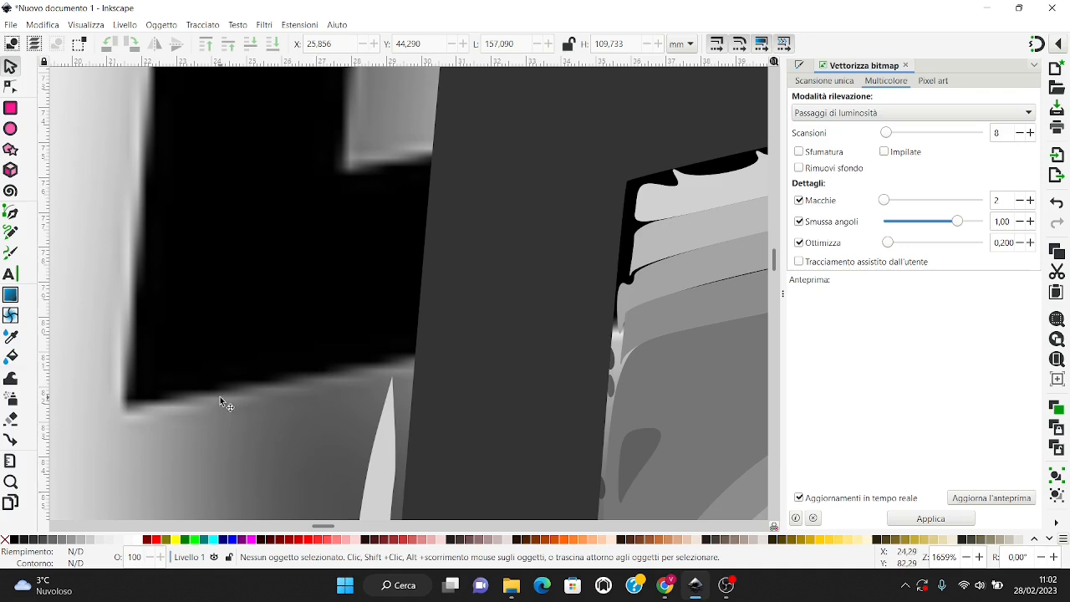
scroll(333, 394, up, 3)
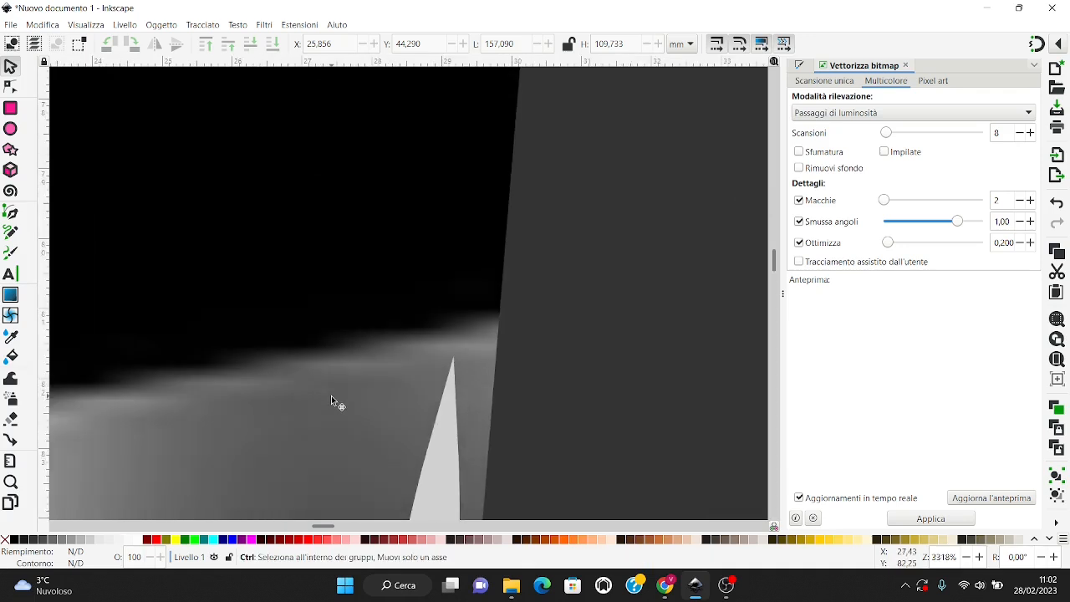
scroll(364, 328, down, 4)
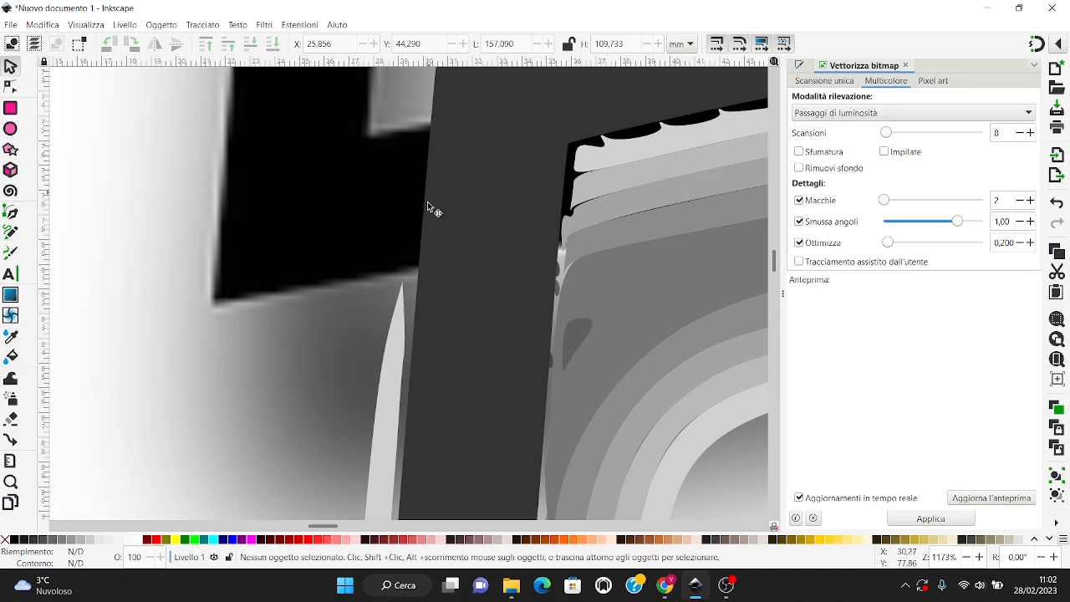
scroll(416, 341, up, 2)
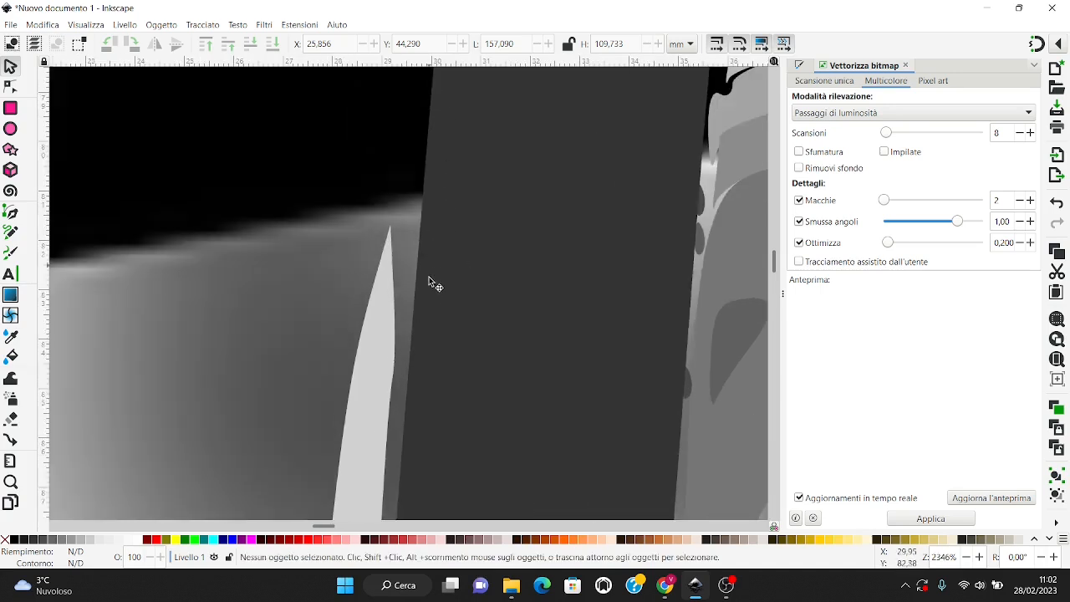
scroll(426, 339, down, 5)
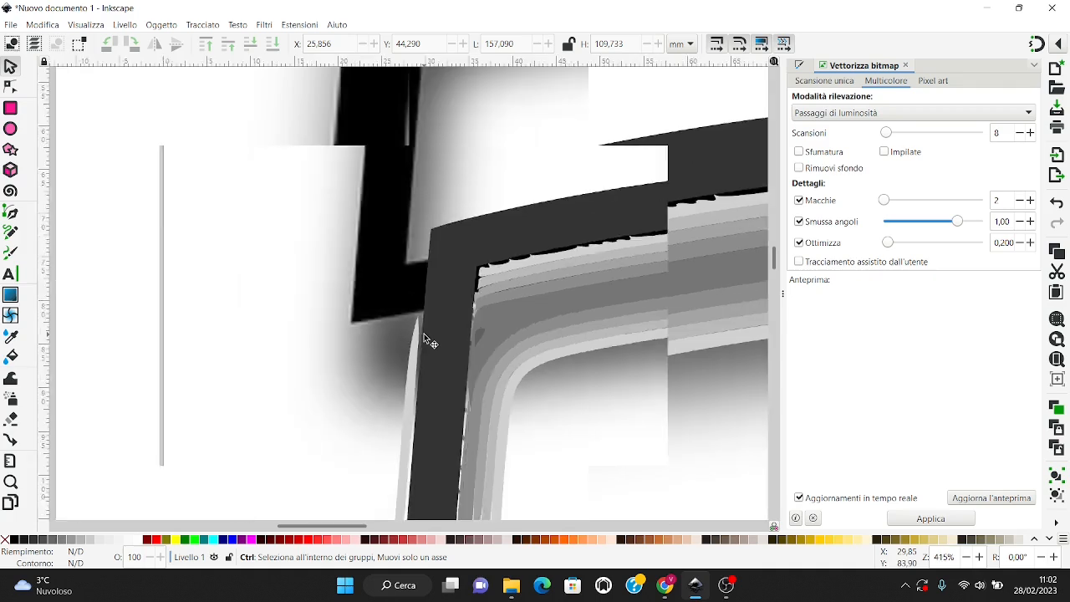
scroll(427, 339, down, 4)
mouse_move(617, 353)
mouse_down()
mouse_move(602, 432)
mouse_move(530, 410)
mouse_up()
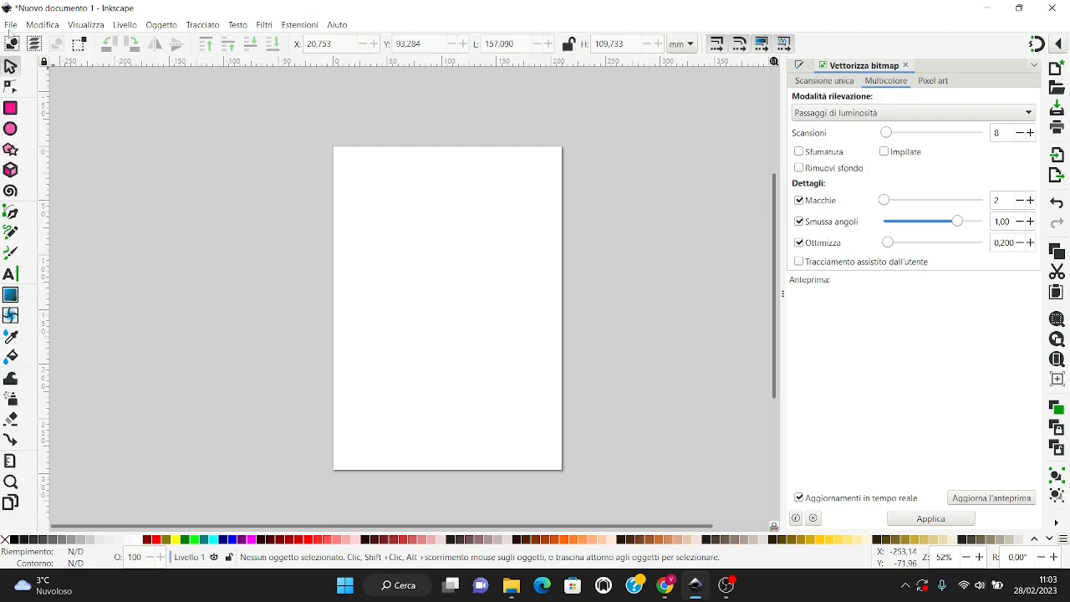
click(11, 26)
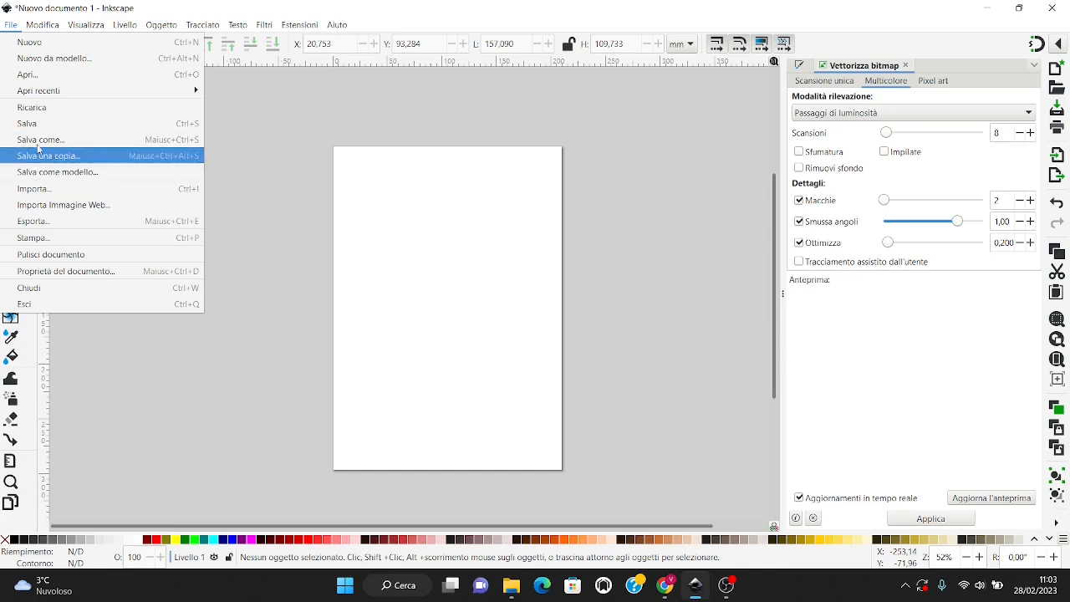
click(298, 129)
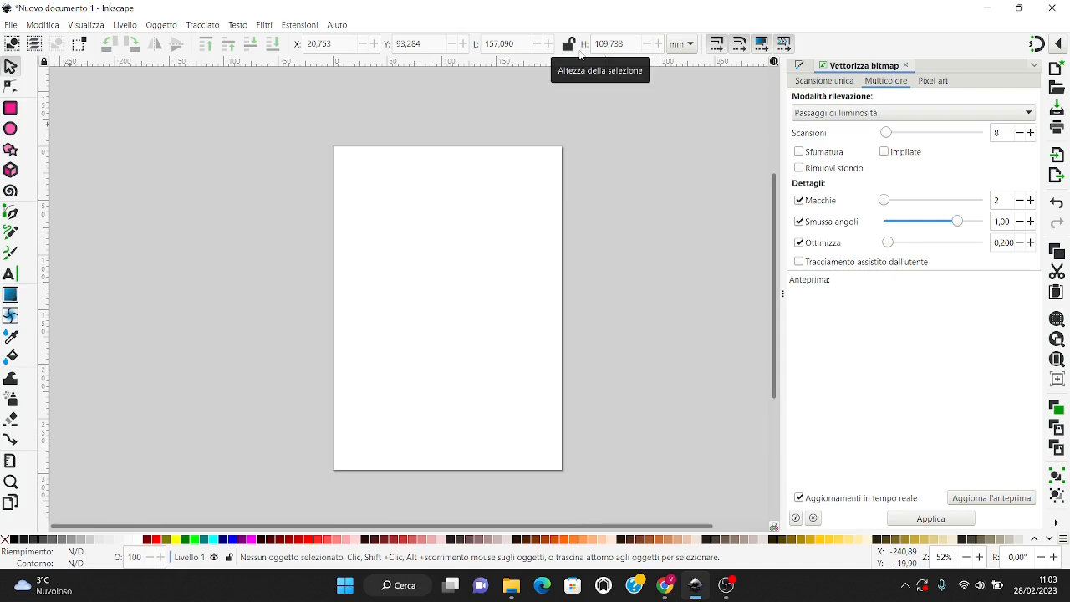
- Activate the Ellipse tool and close the docked Vettorizza bitmap and Riempimento e Contorni dialogs
click(10, 108)
click(10, 131)
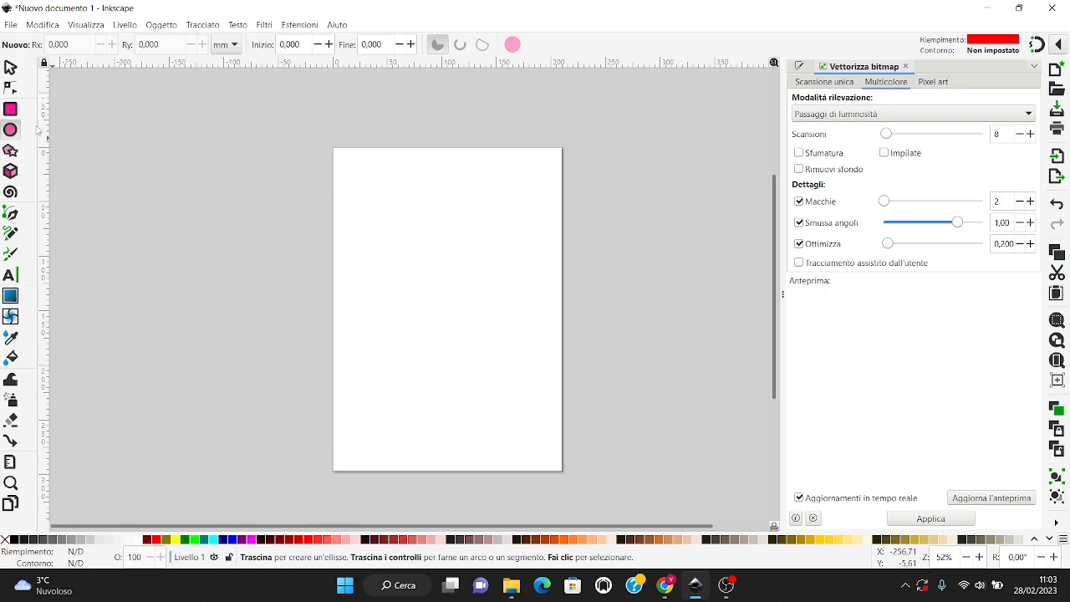
click(906, 66)
click(910, 67)
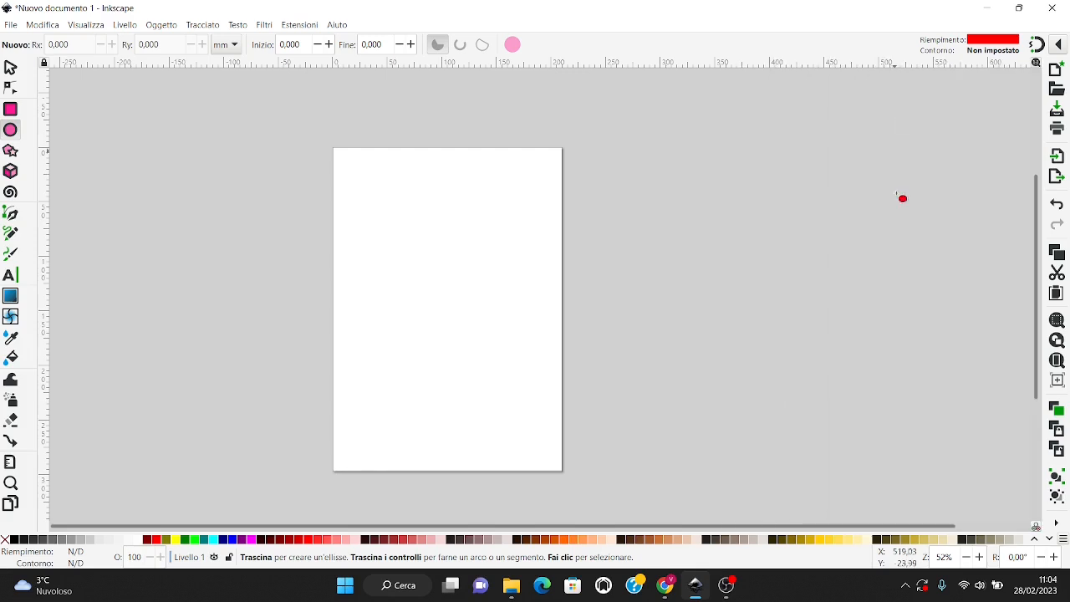
- Open the fill and stroke settings (Riempimento e Contorni) beside the canvas
click(126, 25)
mouse_move(154, 28)
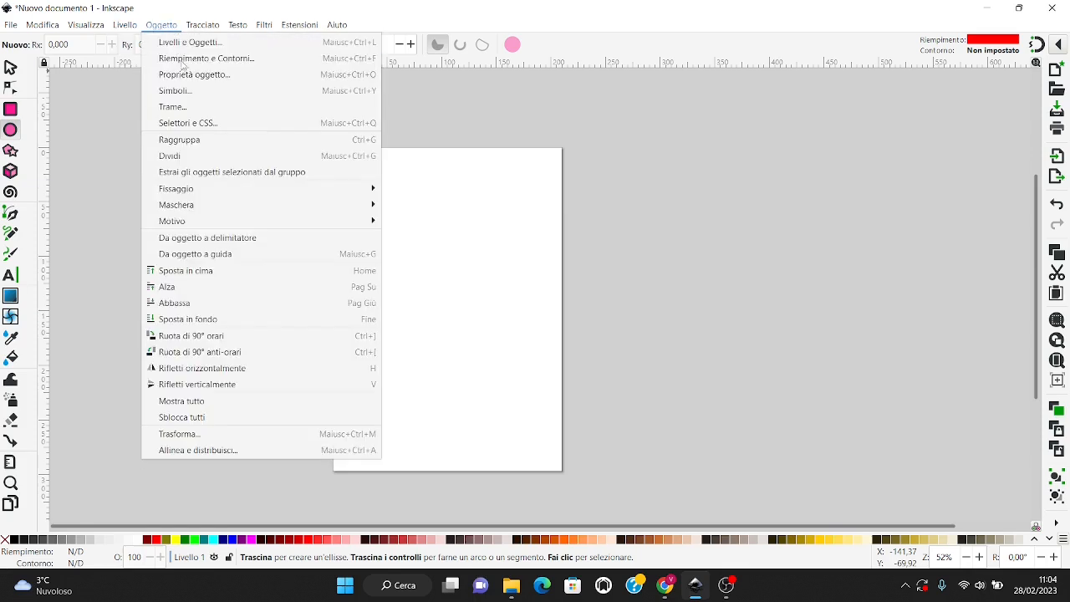
click(164, 59)
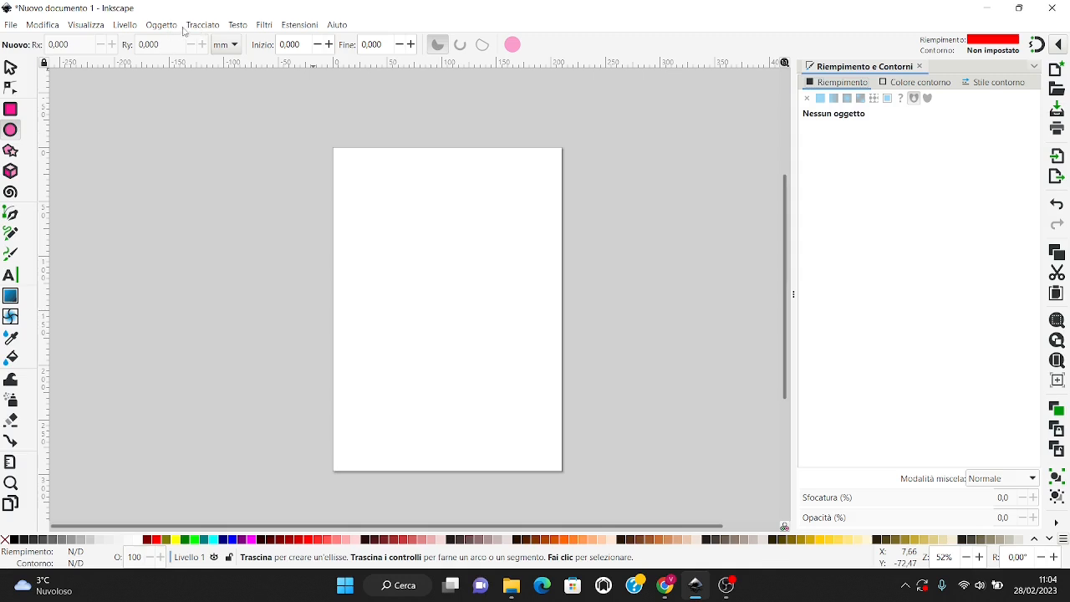
- Open the text and font settings (Testo e carattere), and return to the fill and stroke settings
click(235, 27)
click(255, 44)
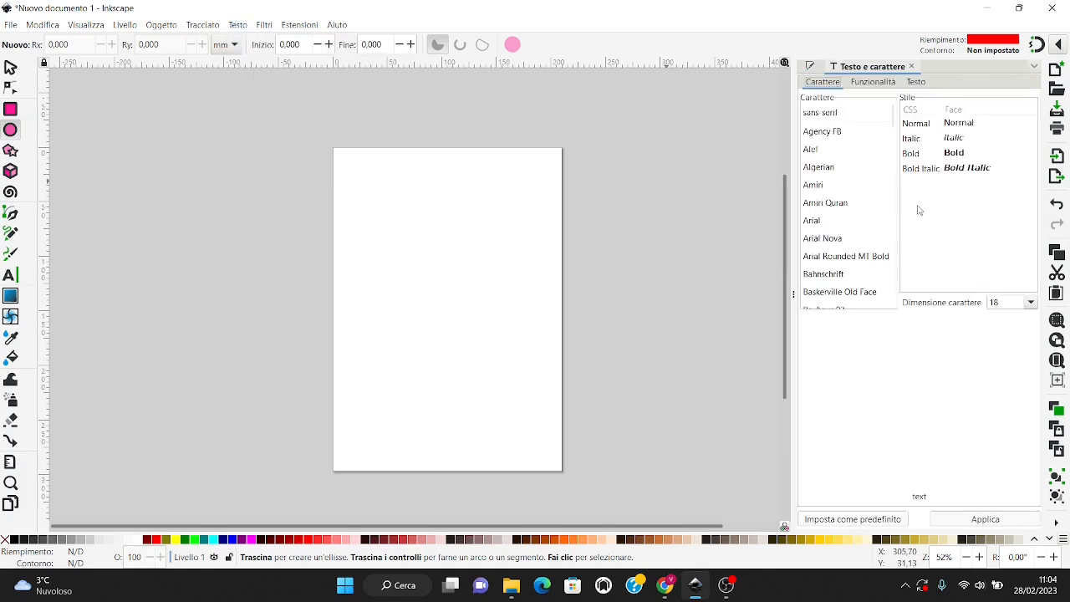
click(852, 69)
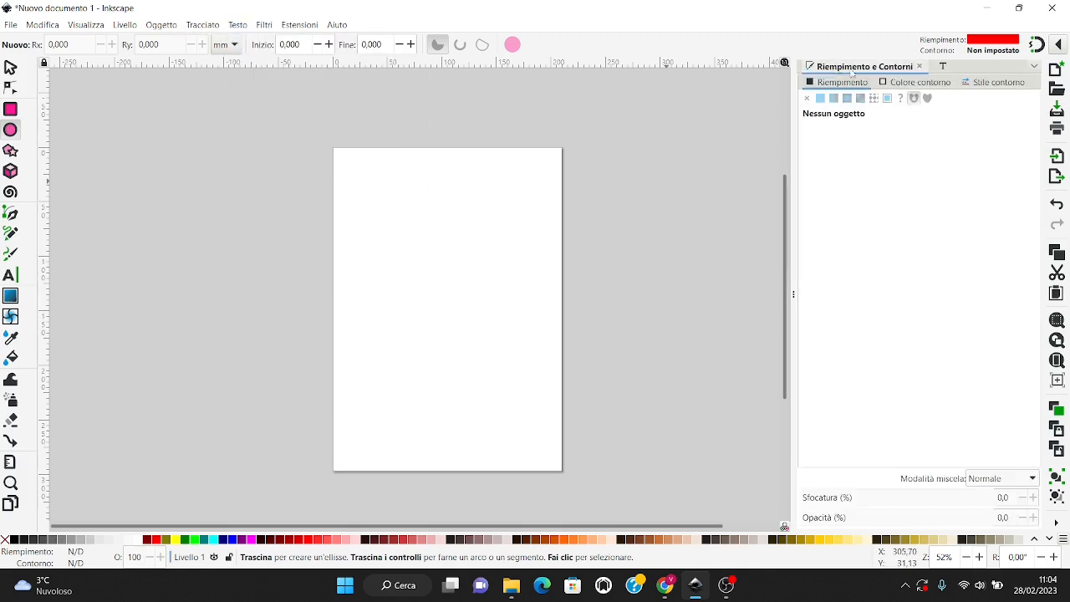
click(943, 67)
click(819, 69)
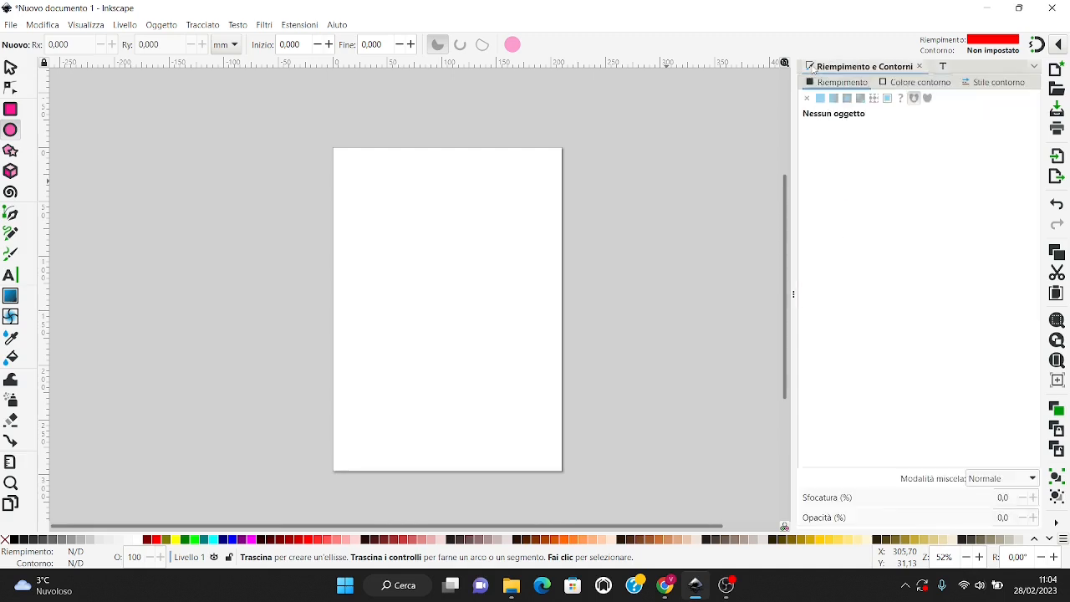
- Switch back and forth between the Testo e carattere and Riempimento e Contorni dialogs, ending on Riempimento e Contorni
click(945, 66)
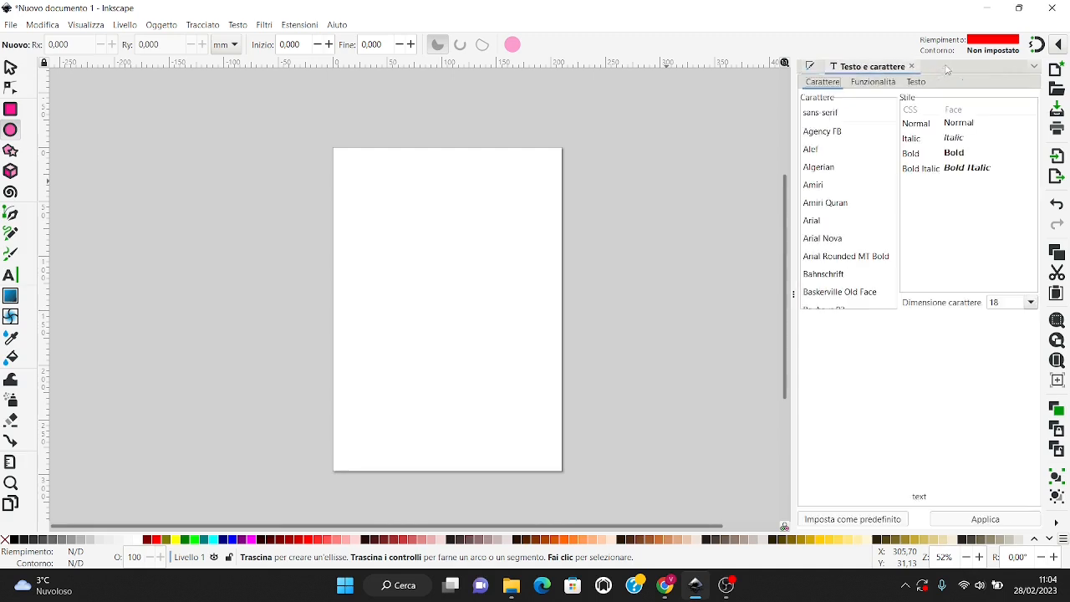
click(815, 71)
click(945, 67)
click(815, 70)
click(945, 66)
key(ctrl+shift+f)
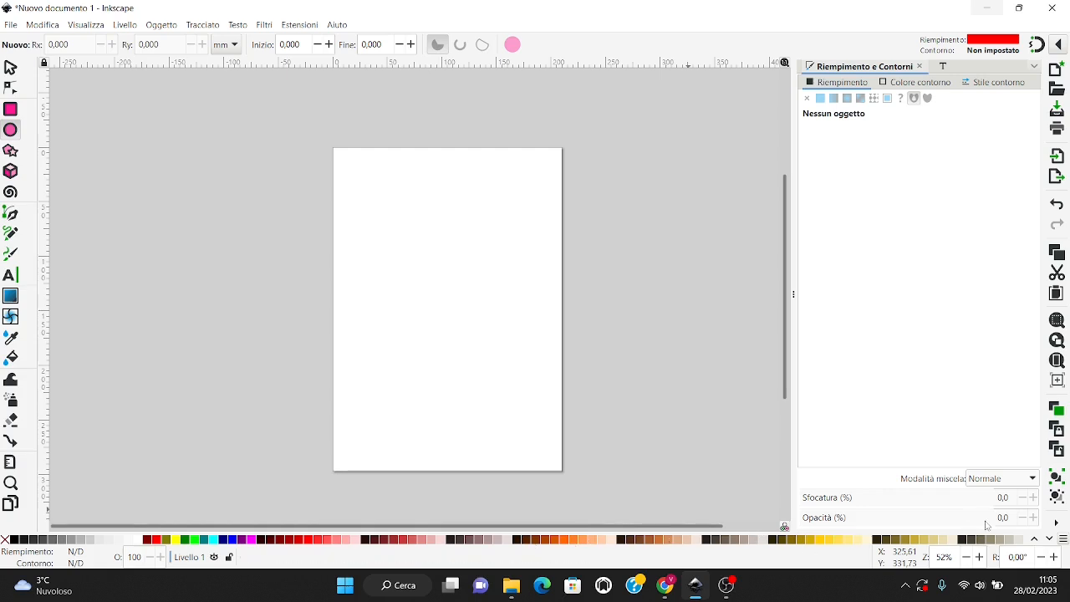
- View the list of available color palettes, keep the current one, and browse through its rows of swatches
click(1063, 540)
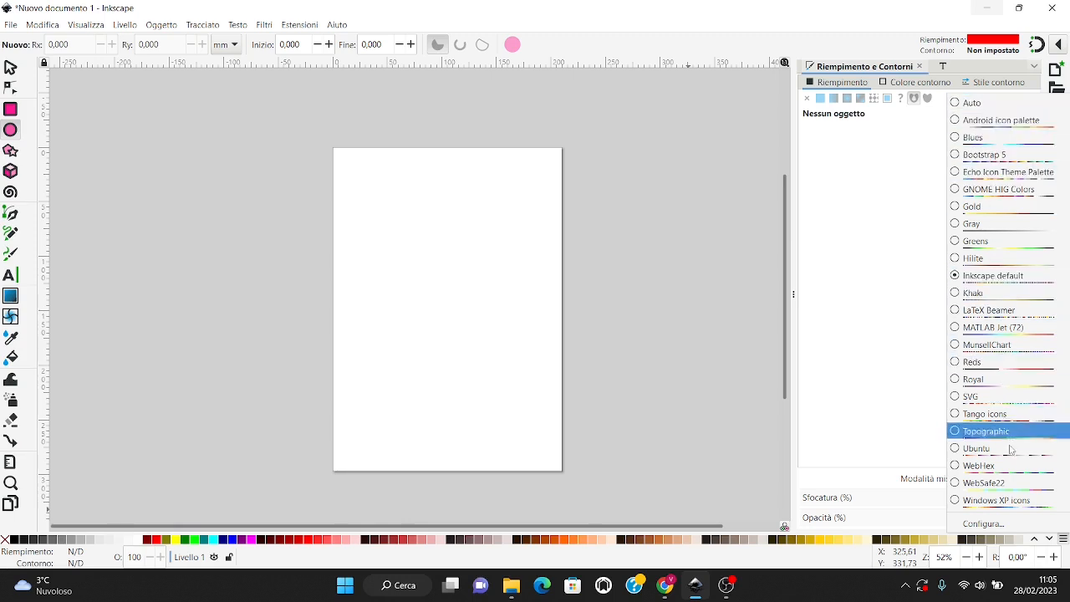
click(767, 339)
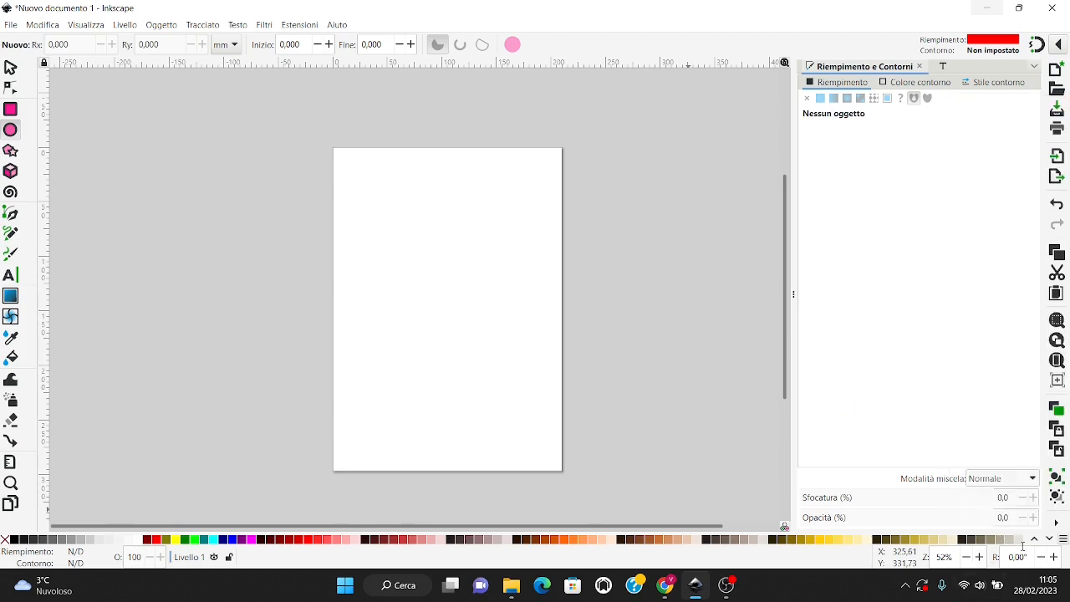
click(1049, 540)
click(1050, 540)
click(1049, 540)
click(1049, 540)
click(1035, 539)
click(1034, 540)
click(1034, 539)
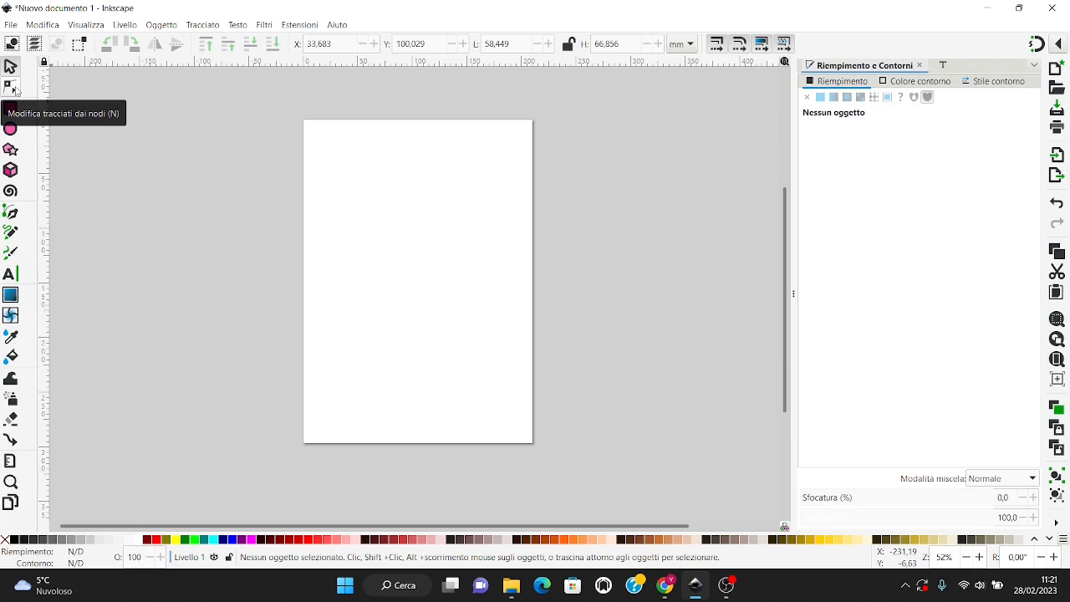
- Draw a rectangle about 78 by 71 mm in the page's upper left and a circle below it
click(12, 87)
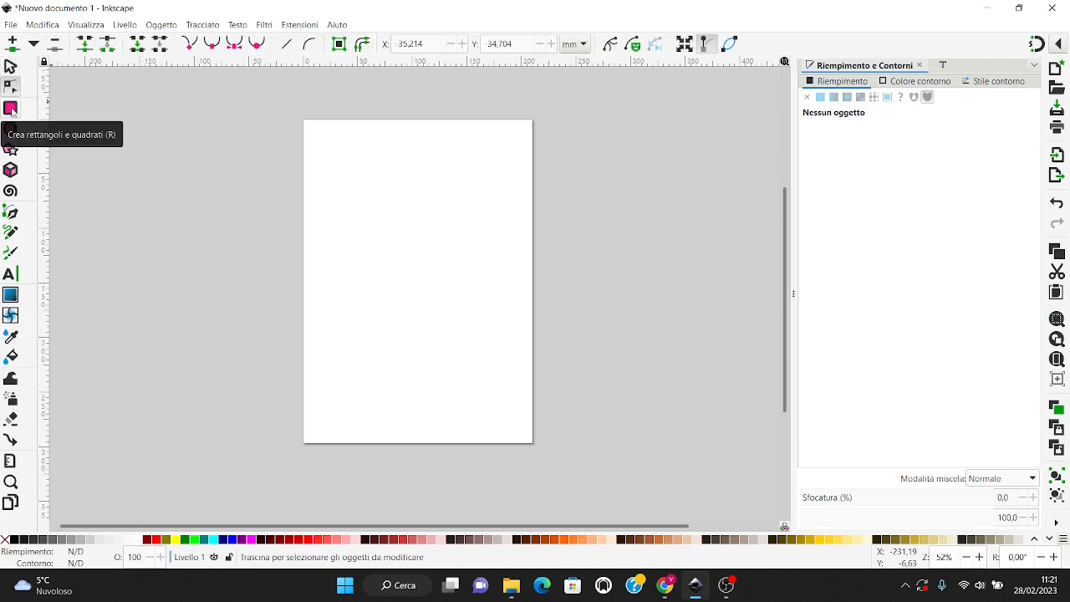
click(12, 110)
drag(337, 148, 423, 226)
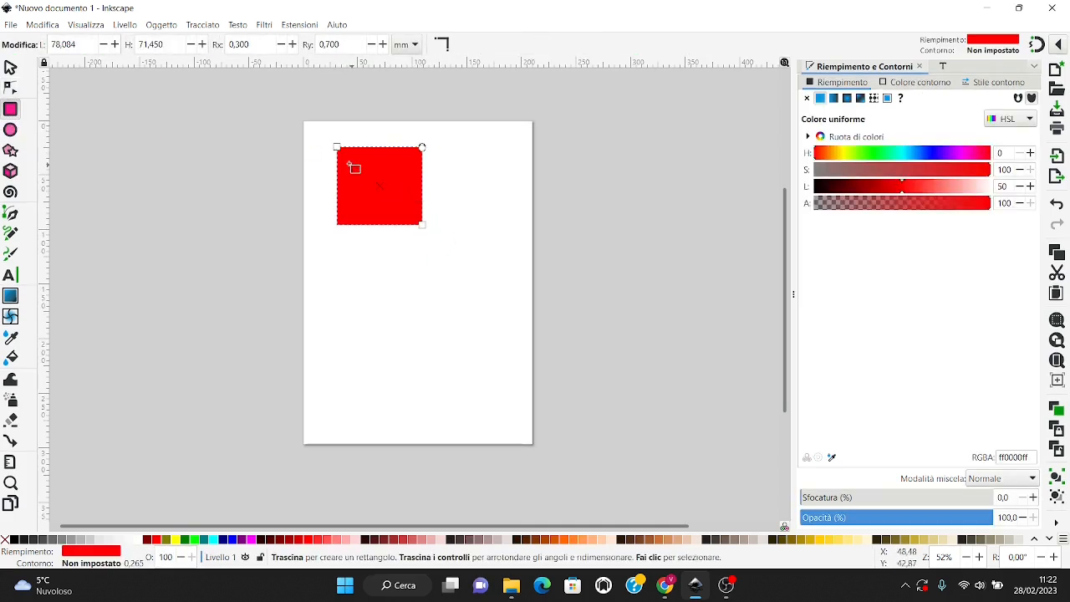
click(11, 130)
drag(342, 243, 430, 326)
- Draw a star beside the rectangle and set its number of vertices to 7
click(11, 151)
mouse_move(488, 202)
mouse_down()
mouse_move(521, 248)
mouse_move(495, 248)
mouse_move(497, 220)
mouse_move(504, 265)
mouse_up()
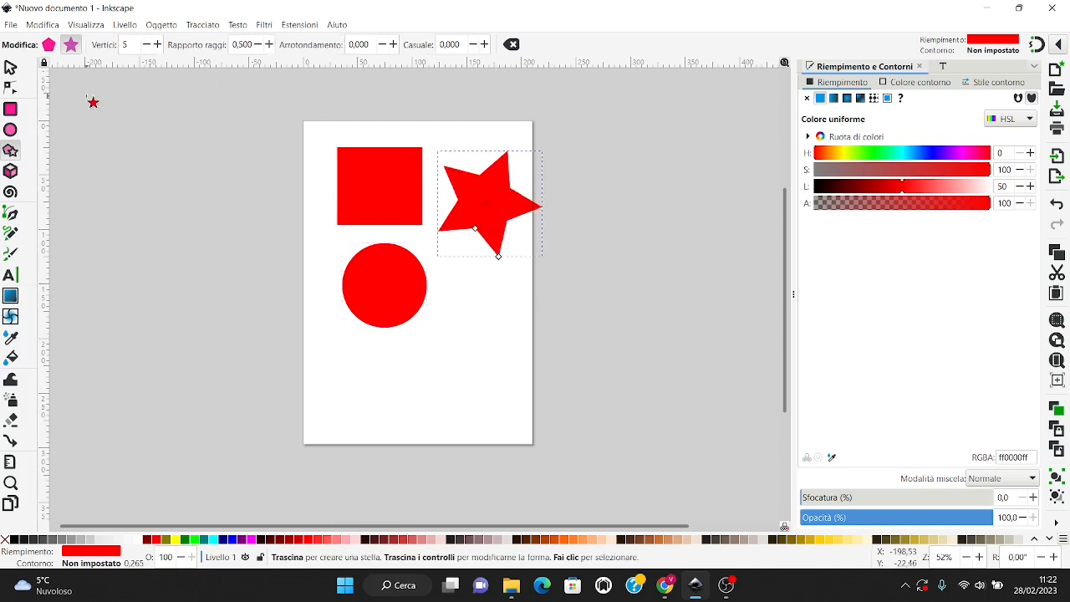
click(159, 44)
double_click(164, 44)
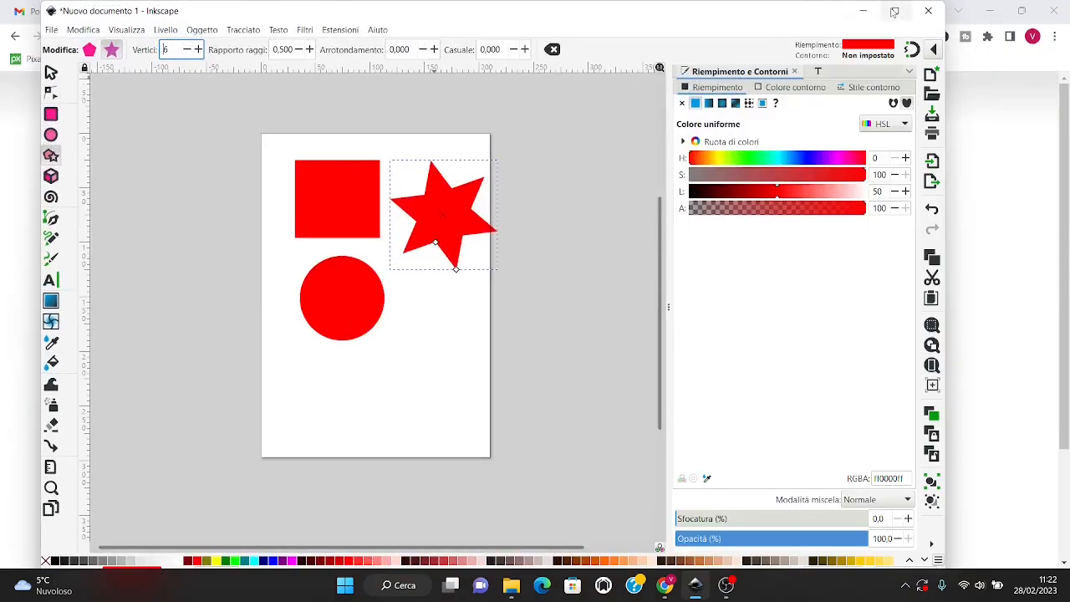
click(897, 11)
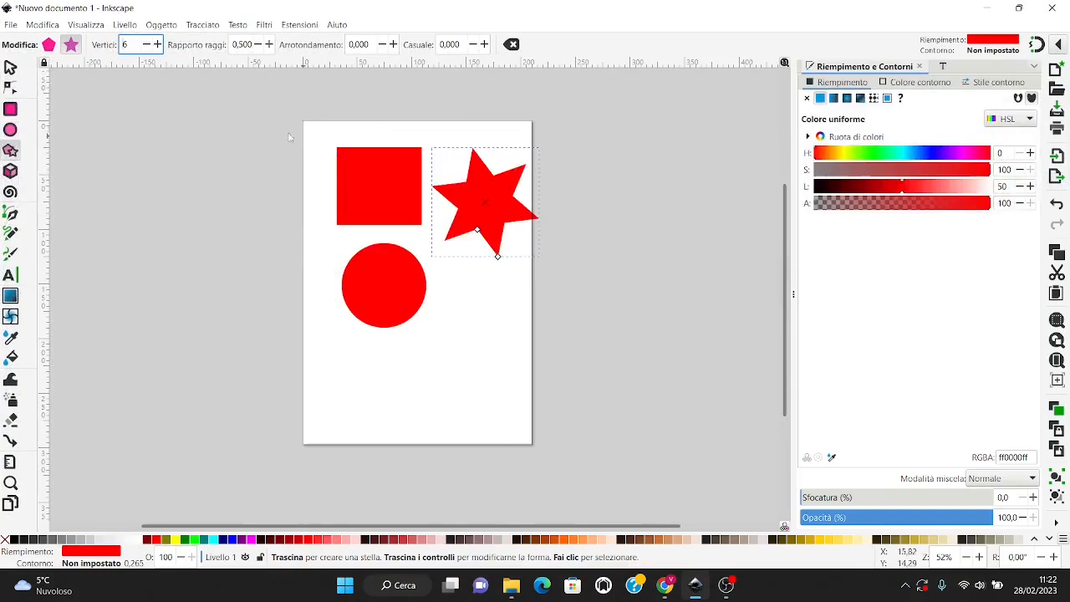
click(157, 45)
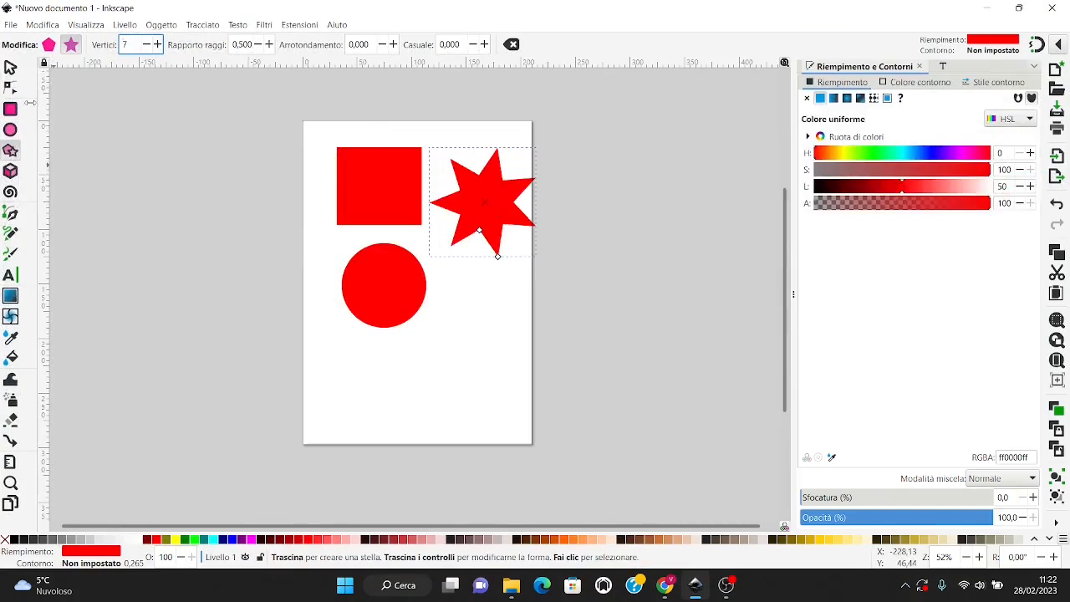
- Draw a 3D box below the circle and a spiral across the page's right edge
click(11, 171)
drag(355, 354, 419, 453)
click(11, 192)
drag(565, 286, 616, 357)
- Set the spiral's revolutions (Rivoluzioni) to 3,90 and its divergence (Divergenza) to 1,780
click(134, 45)
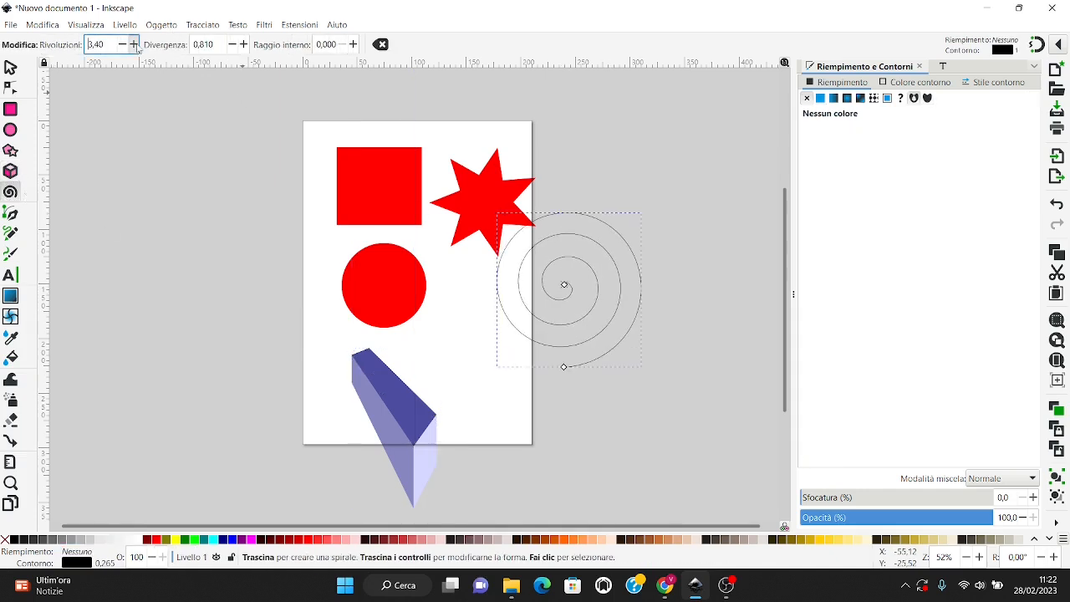
click(133, 44)
click(133, 44)
click(133, 45)
click(132, 45)
click(133, 45)
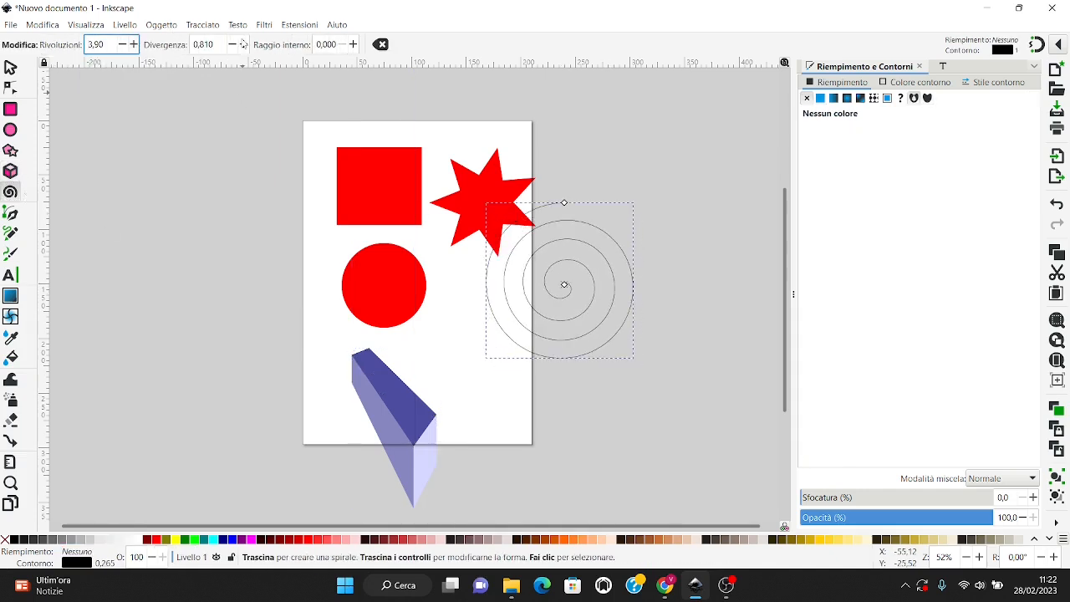
click(244, 46)
click(244, 47)
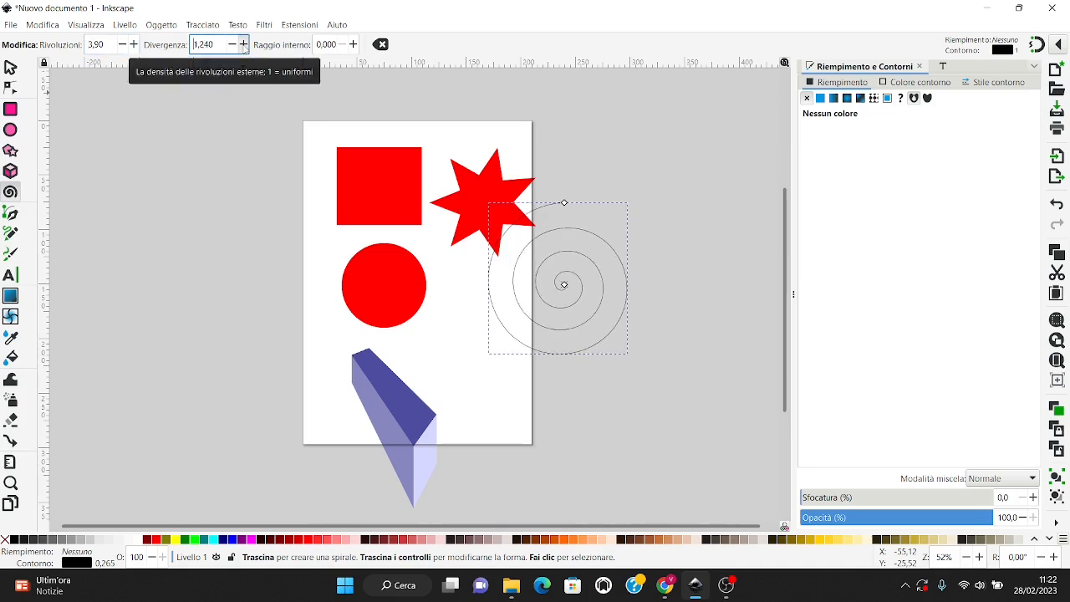
click(244, 46)
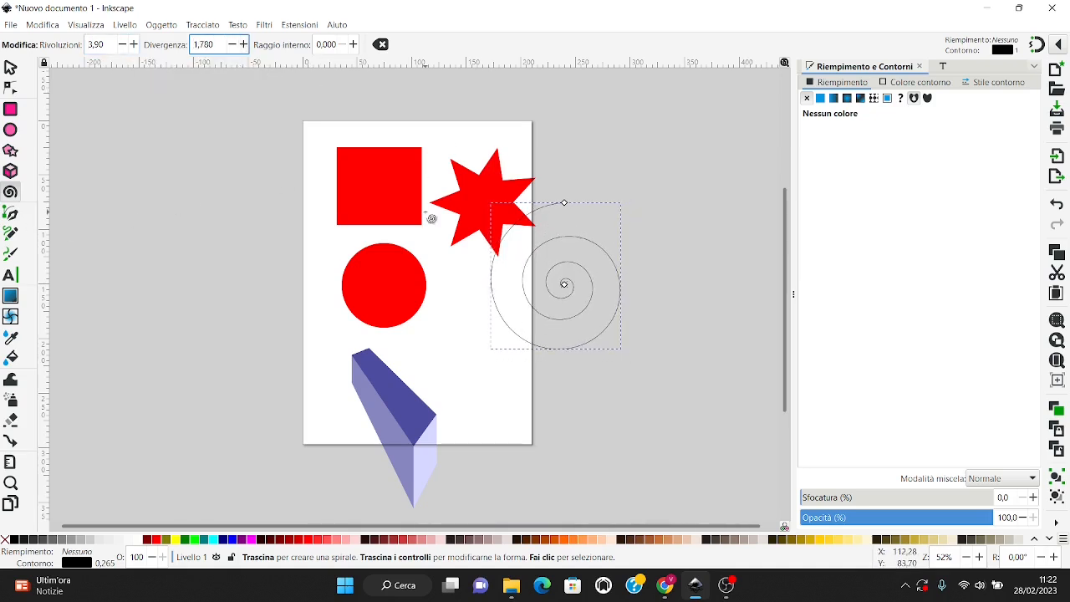
- Resize the rectangle to about 86 by 67 mm with the Selector tool
click(409, 189)
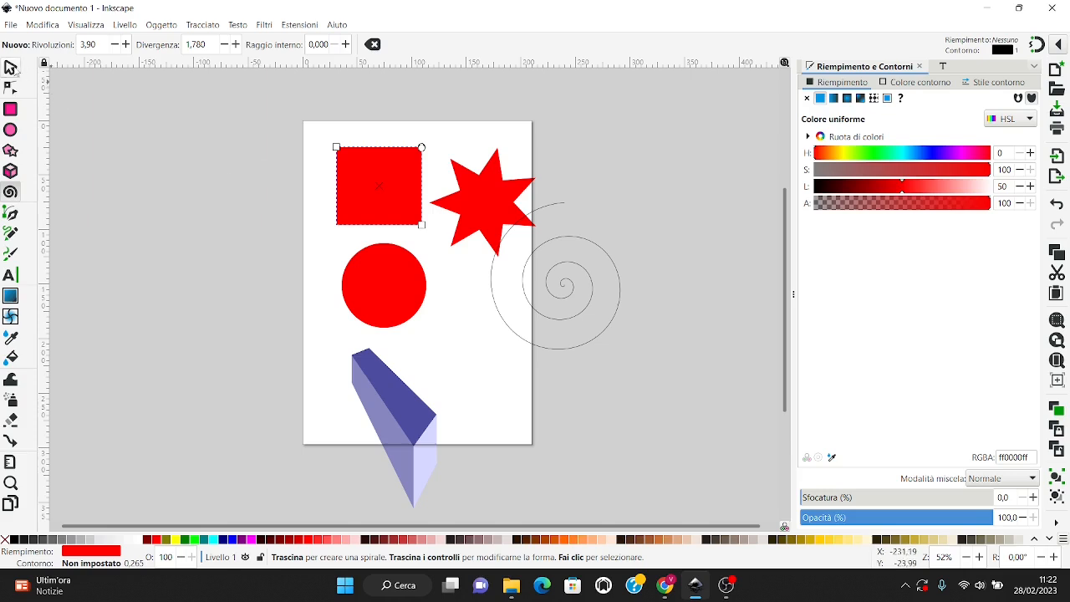
key(Escape)
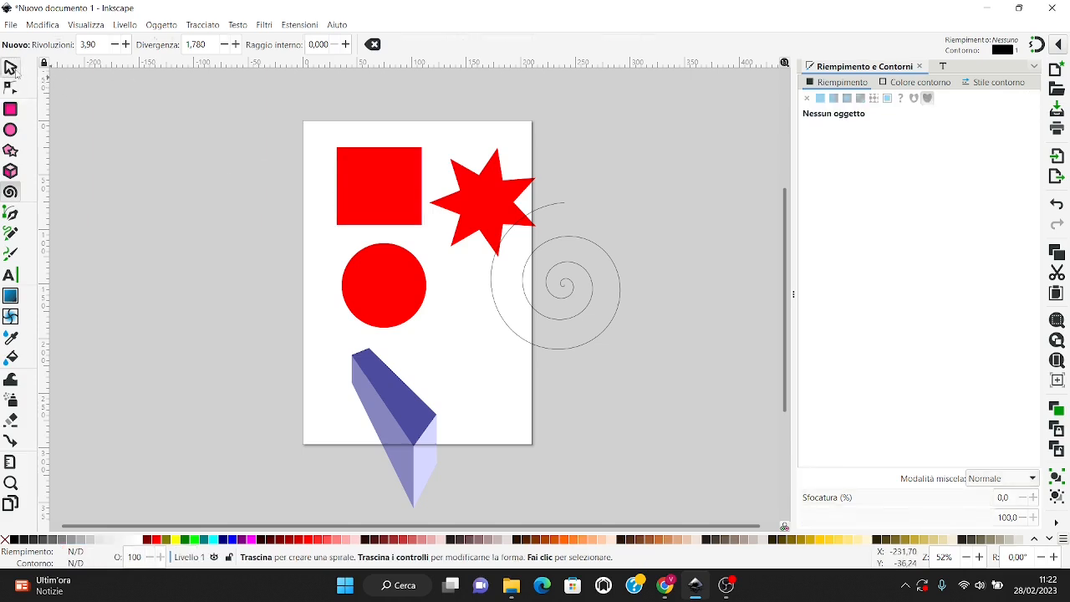
click(12, 68)
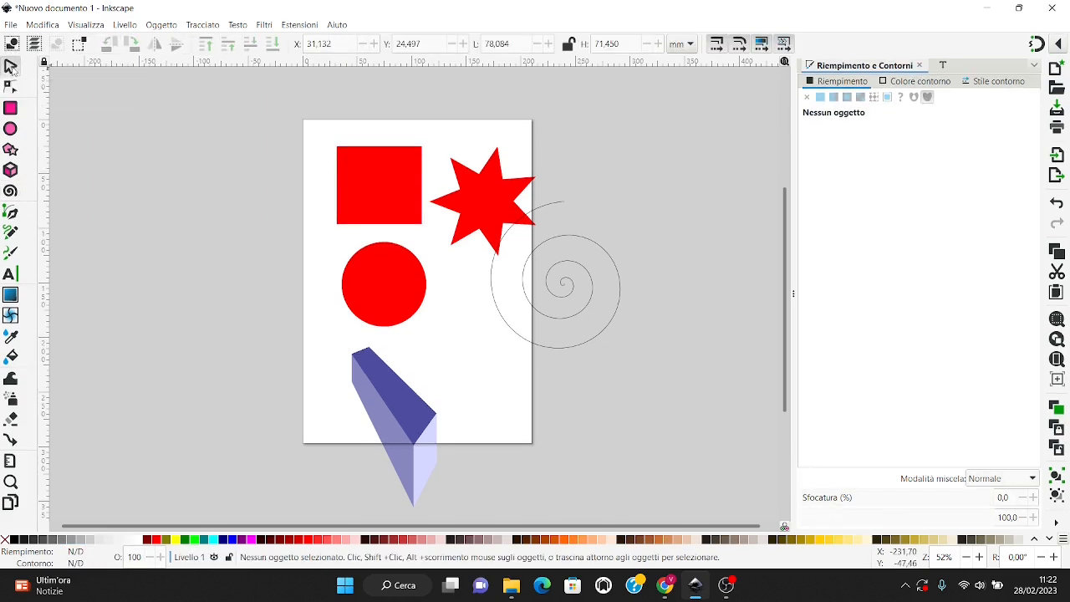
click(386, 186)
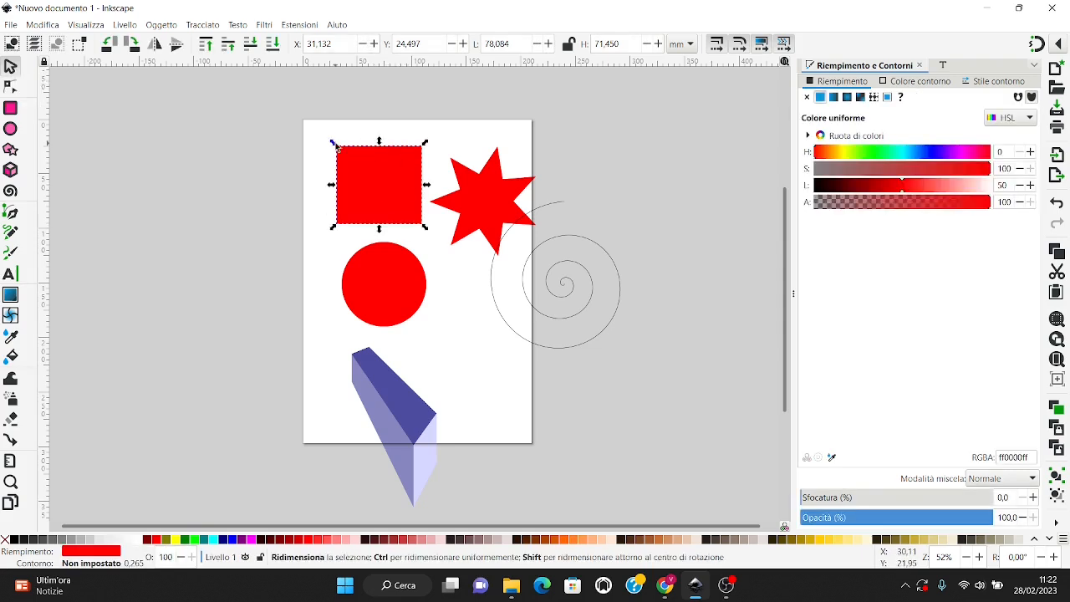
drag(332, 143, 381, 151)
mouse_move(337, 188)
mouse_down()
mouse_move(313, 187)
mouse_move(323, 187)
mouse_up()
- Try to rotate the rectangle with the Selector tool's rotation handles, and deselect it
click(367, 182)
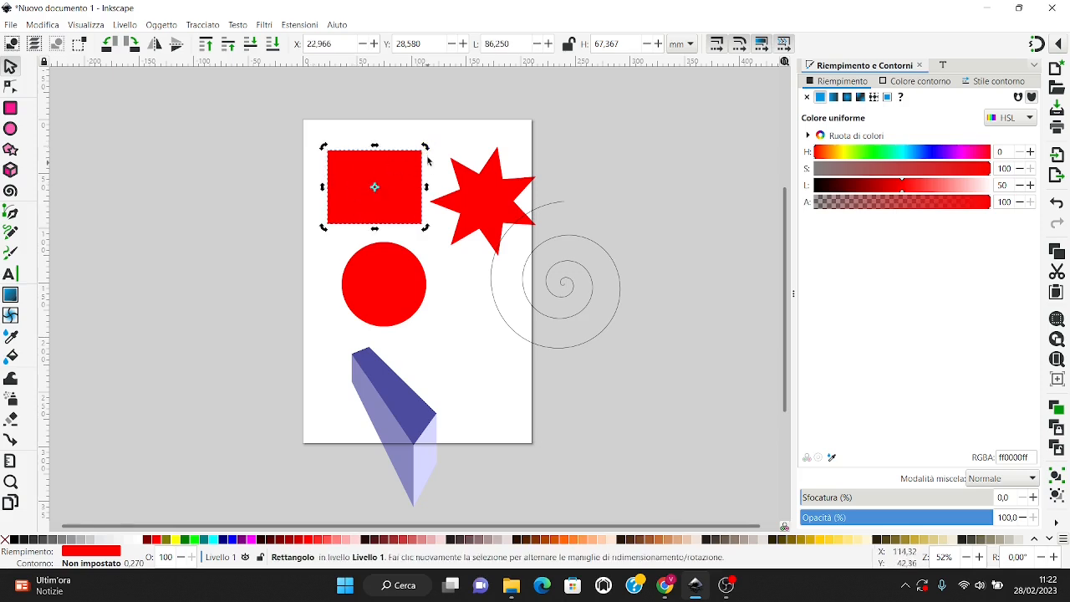
drag(424, 147, 378, 144)
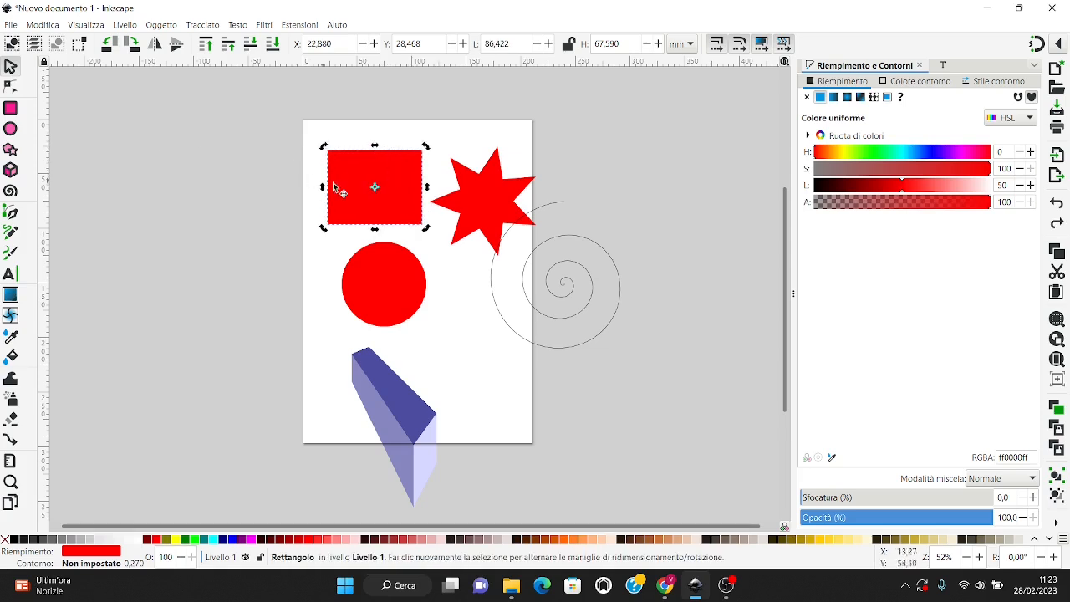
click(297, 176)
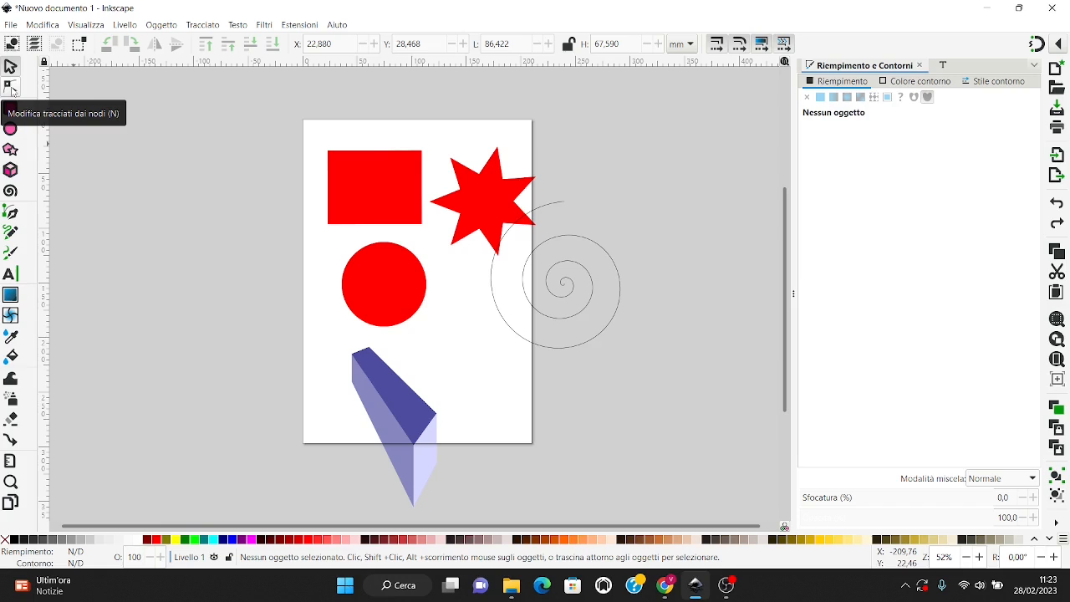
- Make the rectangle slightly narrower from its lower-right corner with the Node tool
click(12, 92)
click(370, 197)
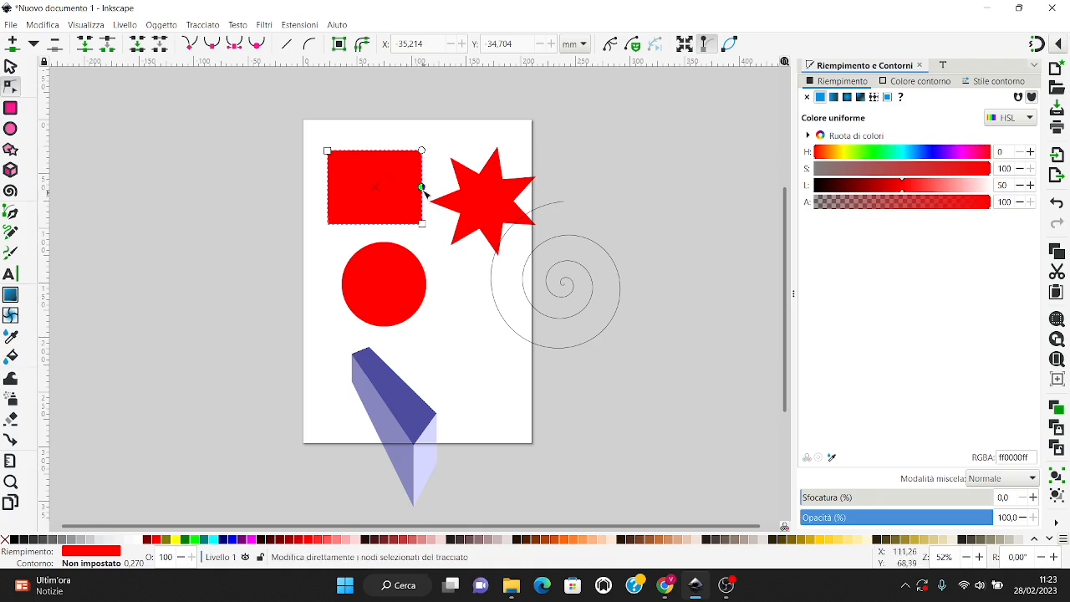
mouse_move(422, 225)
mouse_down()
mouse_move(424, 208)
mouse_move(398, 219)
mouse_move(411, 222)
mouse_up()
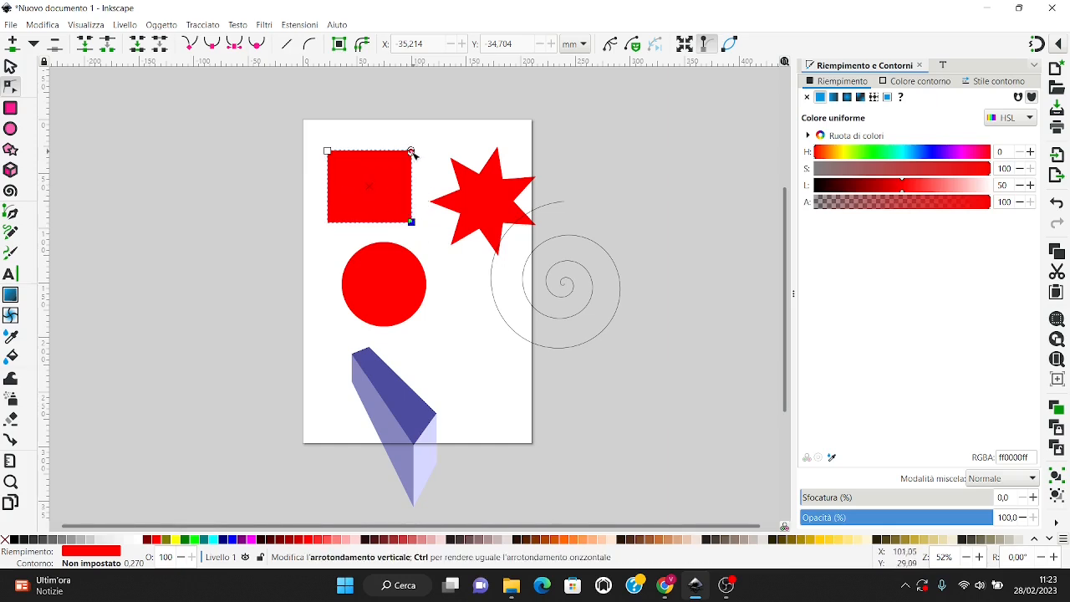
- Round the rectangle's corners with its rounding handles and enlarge the shape from its upper-left corner
drag(416, 178, 412, 179)
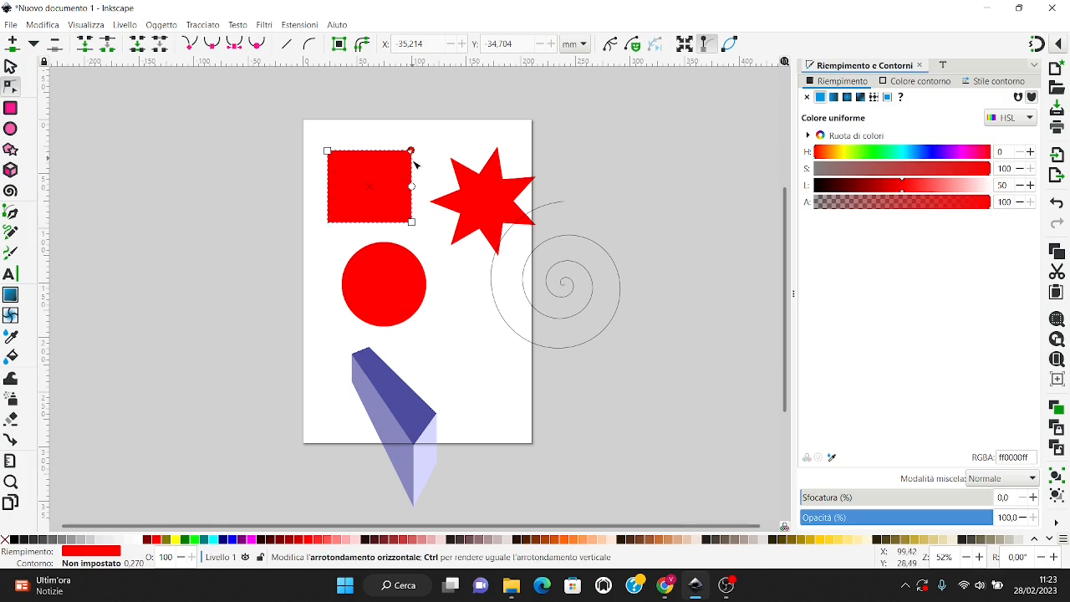
drag(415, 194, 396, 156)
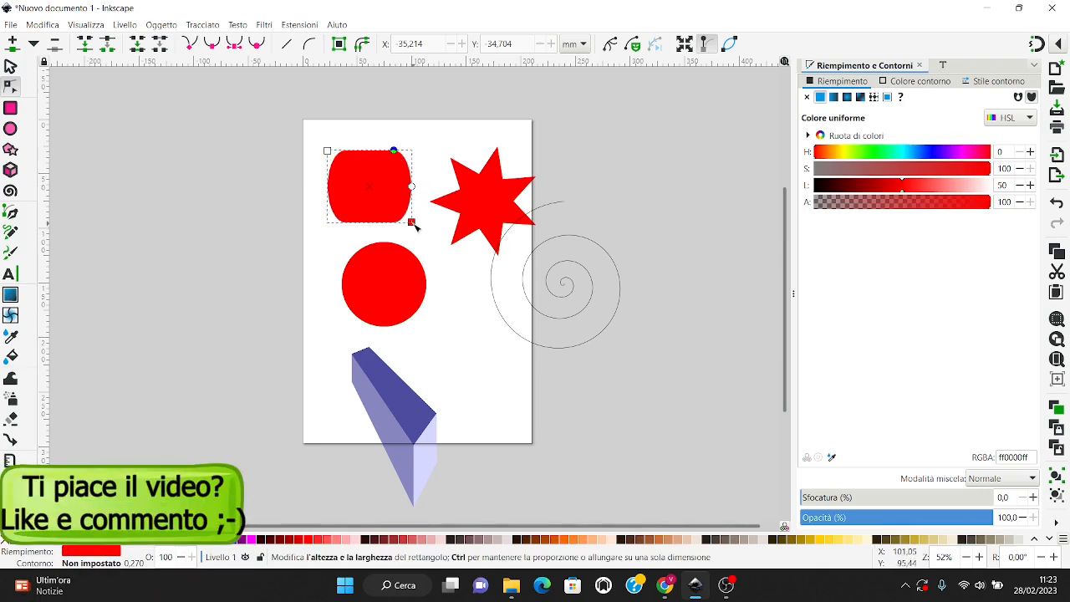
drag(328, 151, 317, 131)
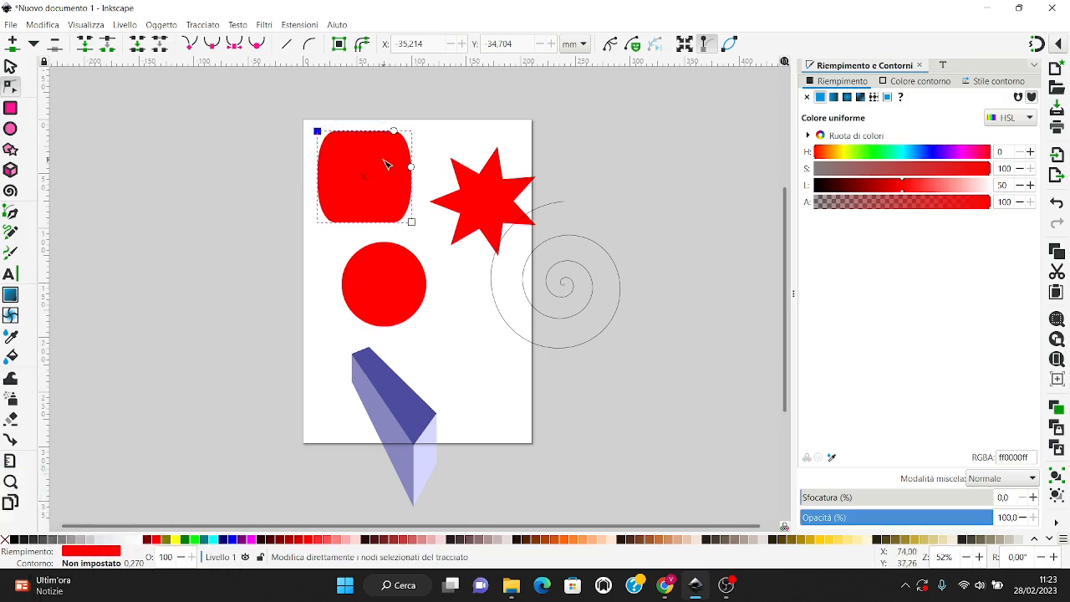
click(427, 160)
- Resize the star to about 88 by 99 mm with the Selector tool
click(472, 205)
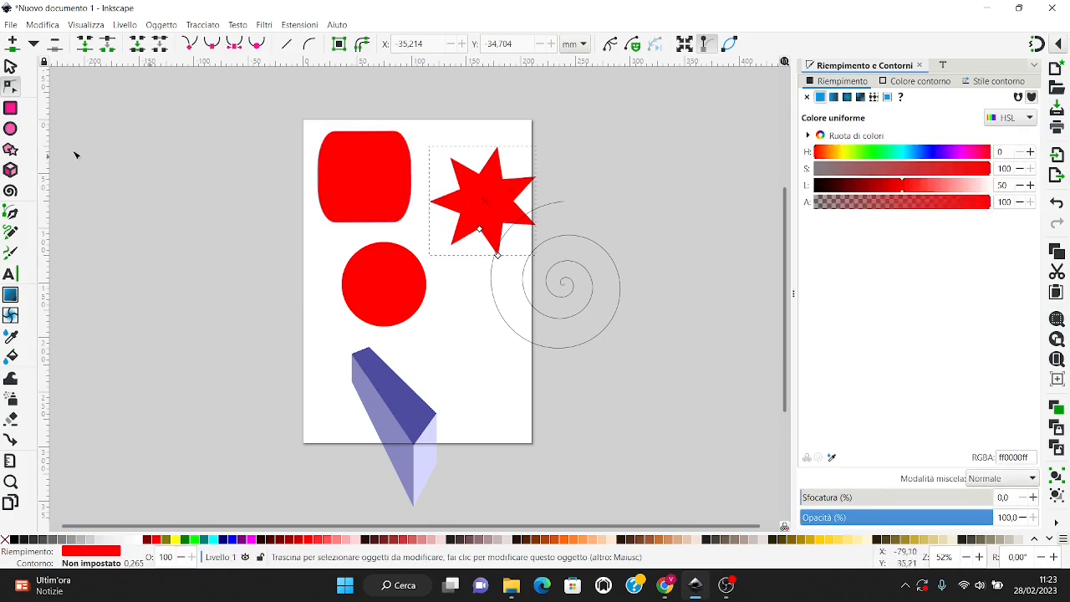
key(s)
mouse_move(542, 144)
mouse_down()
mouse_move(556, 138)
mouse_move(527, 146)
mouse_up()
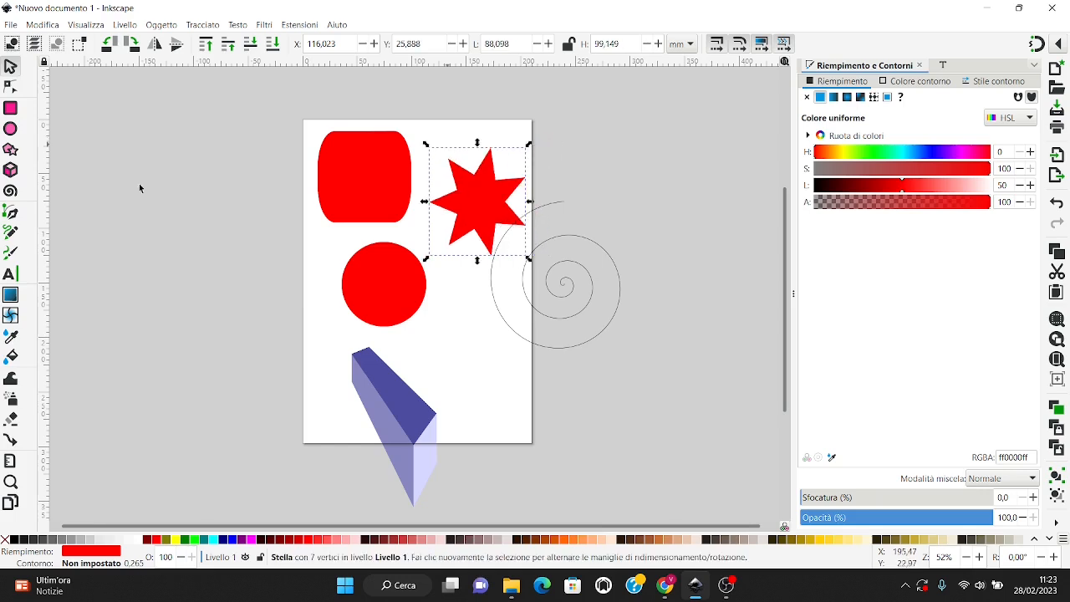
- Reshape the star with the Node tool, making it larger, rotated and thicker through its tip and inner-radius handles
click(10, 87)
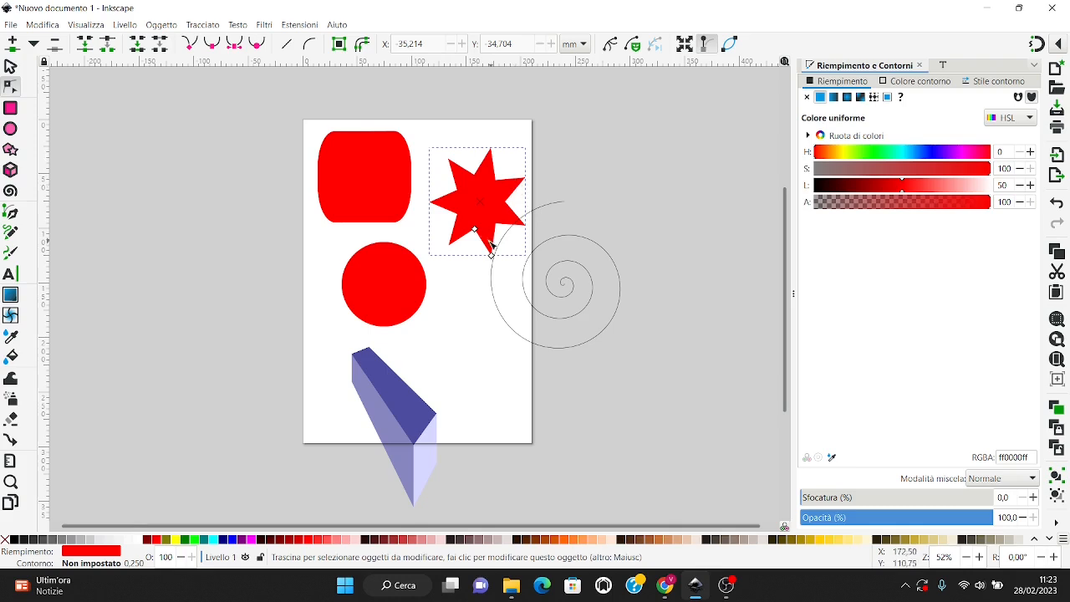
drag(474, 229, 514, 138)
mouse_move(505, 191)
mouse_down()
mouse_move(522, 187)
mouse_move(493, 194)
mouse_move(515, 186)
mouse_up()
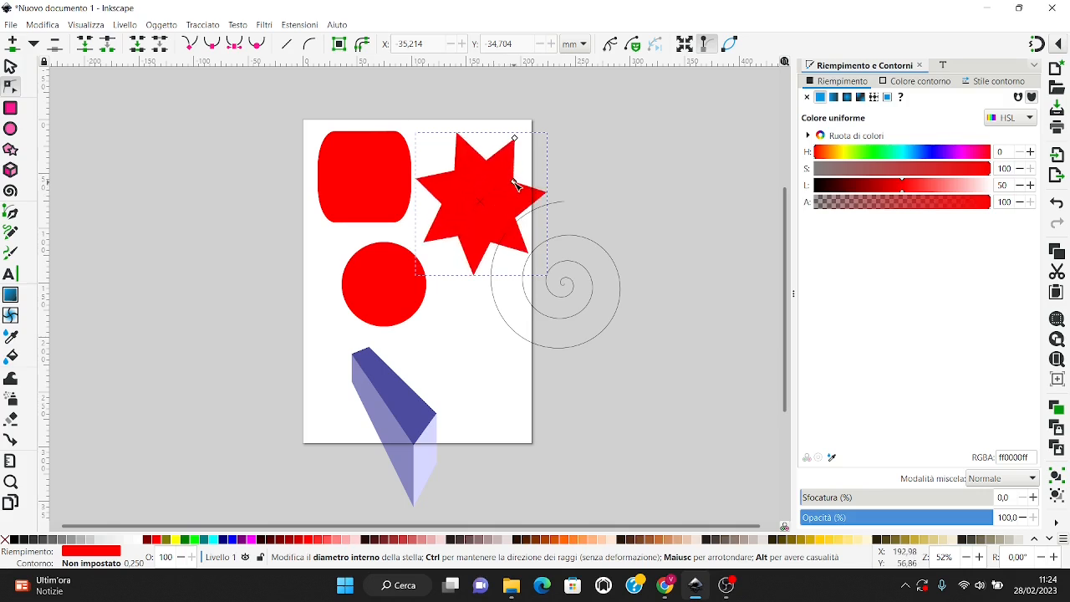
- Convert the rounded rectangle from an object to a path (Da oggetto a tracciato)
click(368, 173)
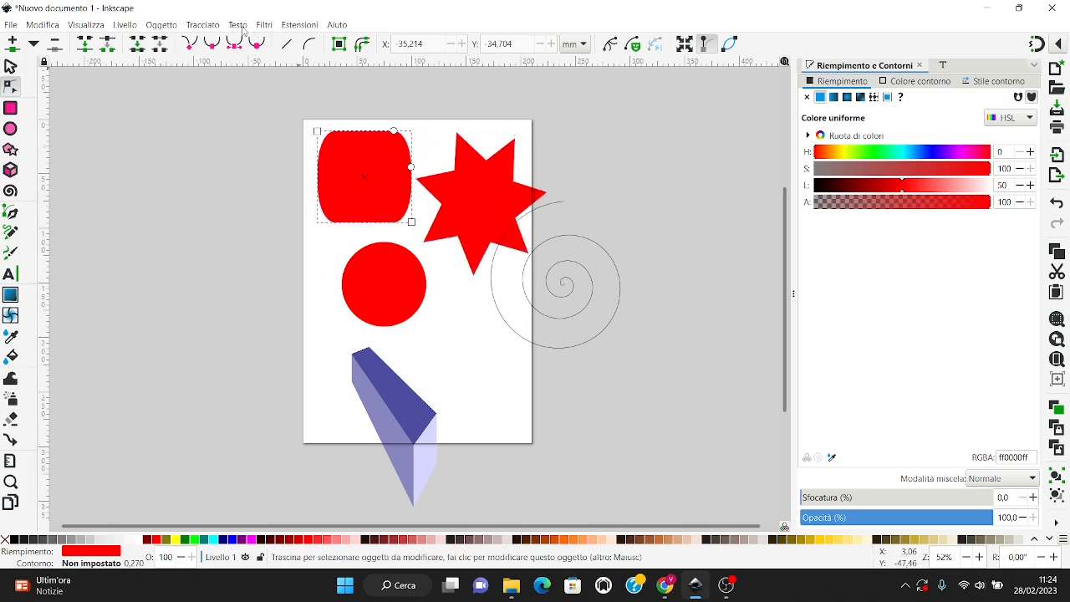
click(161, 26)
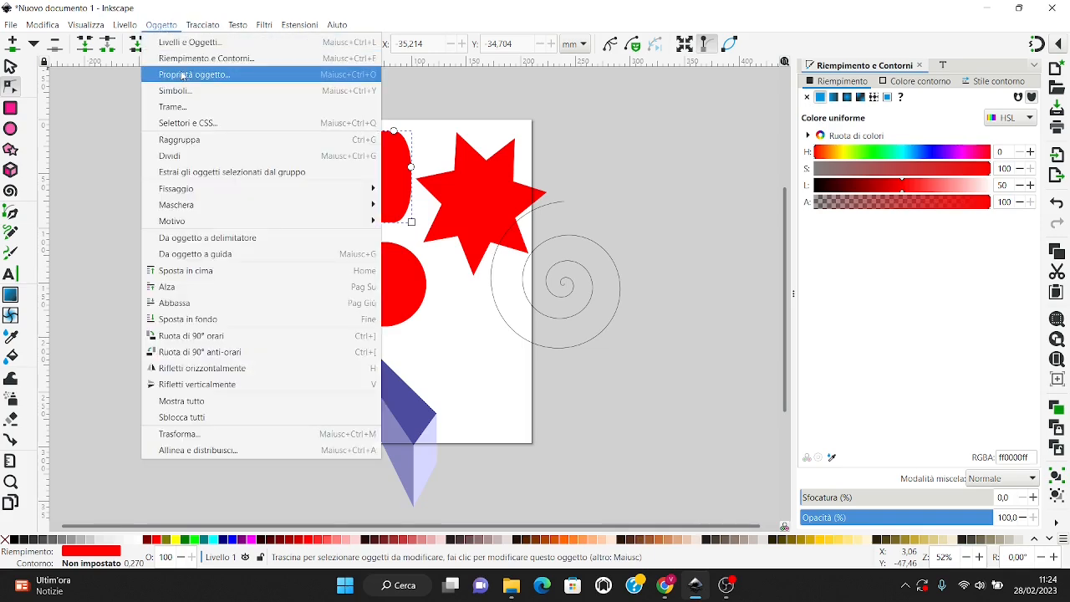
mouse_move(203, 27)
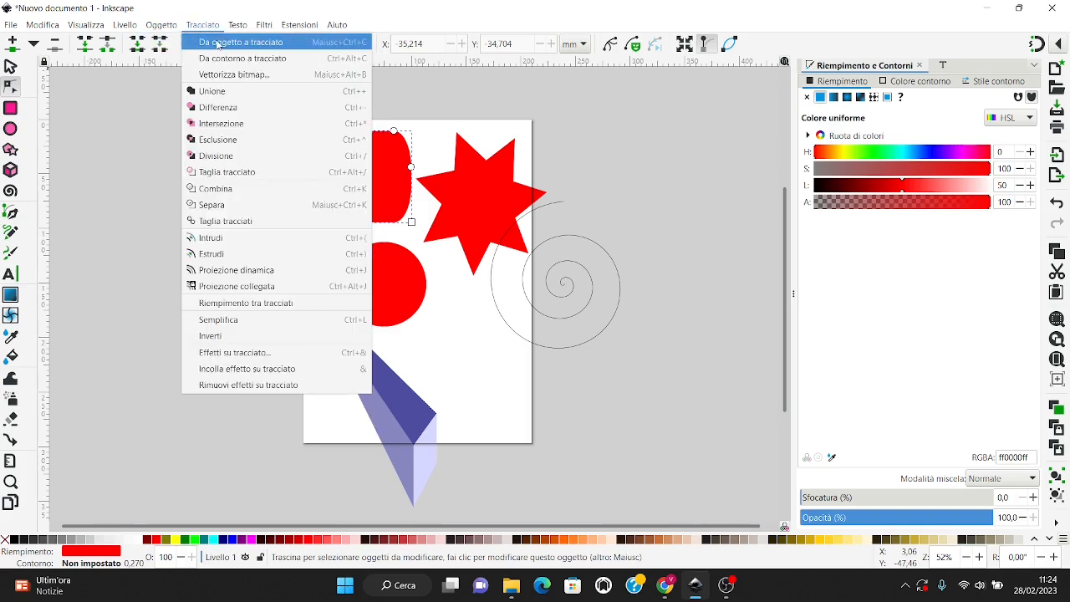
click(218, 44)
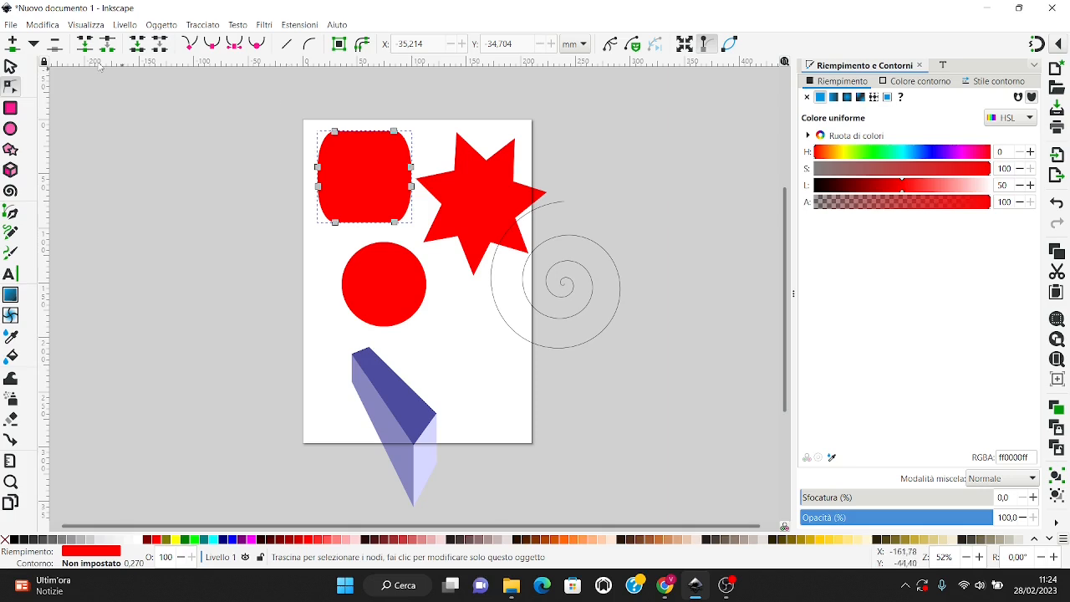
- Distort the rounded-rectangle path with the Node tool by moving its corner nodes and pulling its curve handles outward, mainly on the left side
click(10, 68)
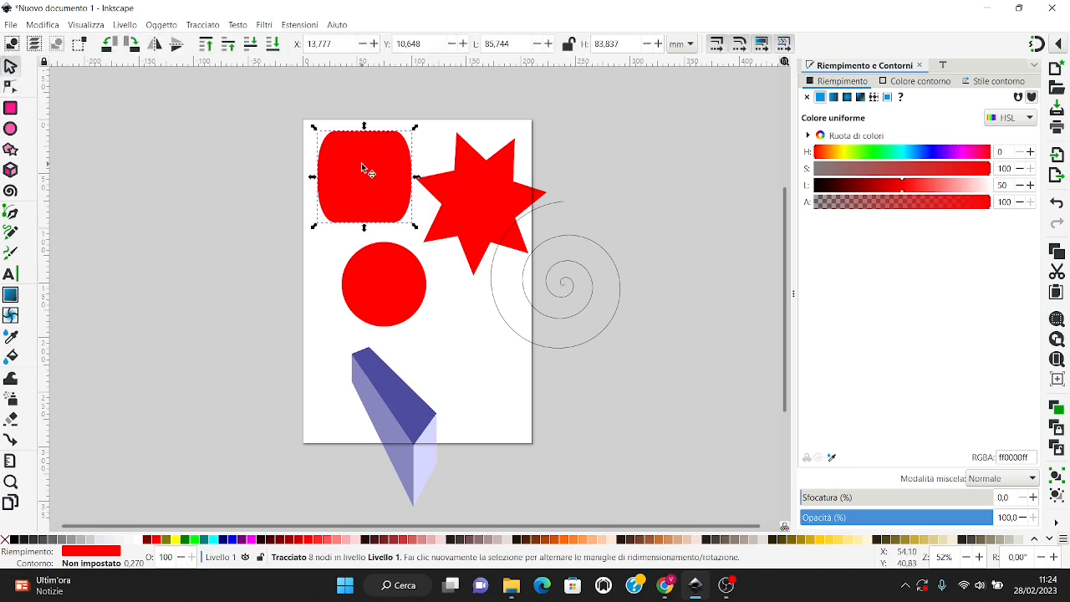
click(11, 87)
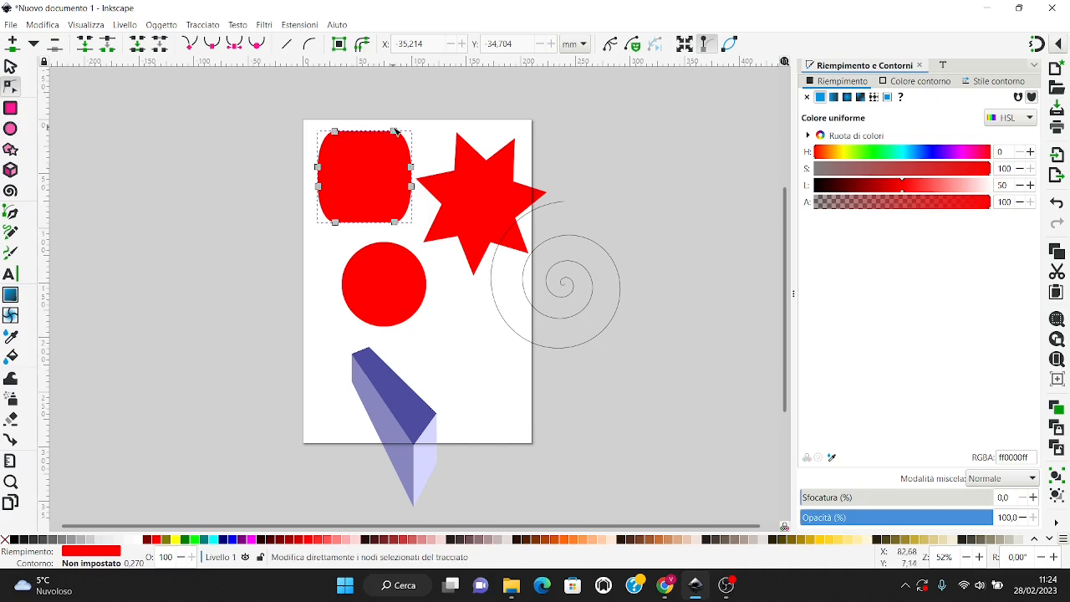
drag(394, 131, 402, 113)
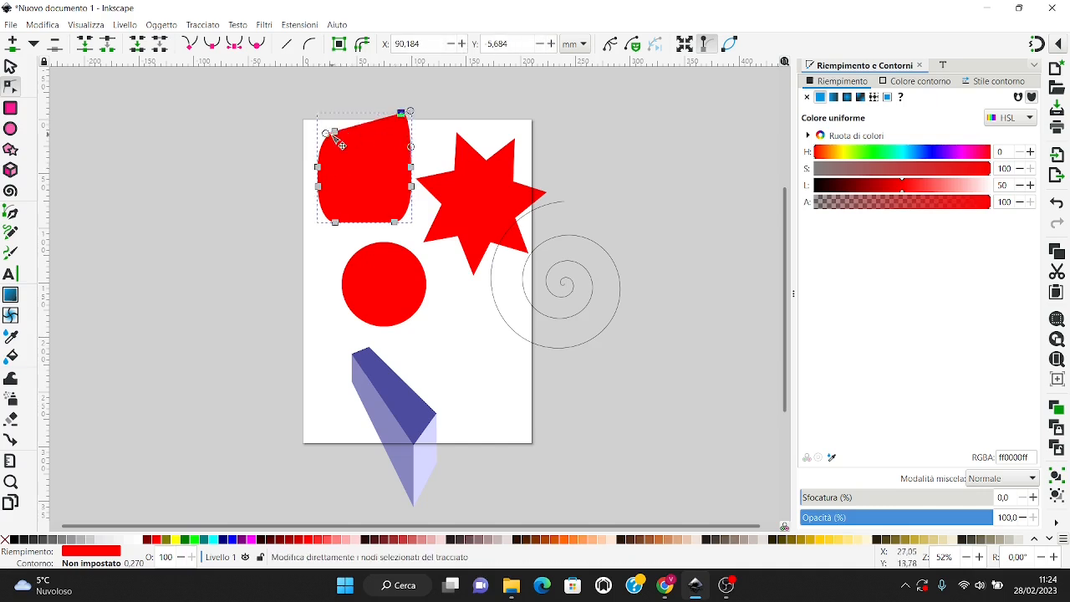
mouse_move(335, 134)
mouse_down()
mouse_move(328, 98)
mouse_move(355, 159)
mouse_move(346, 125)
mouse_up()
drag(321, 169, 205, 109)
drag(338, 200, 304, 176)
click(332, 222)
click(327, 223)
drag(329, 263, 214, 251)
drag(404, 223, 450, 270)
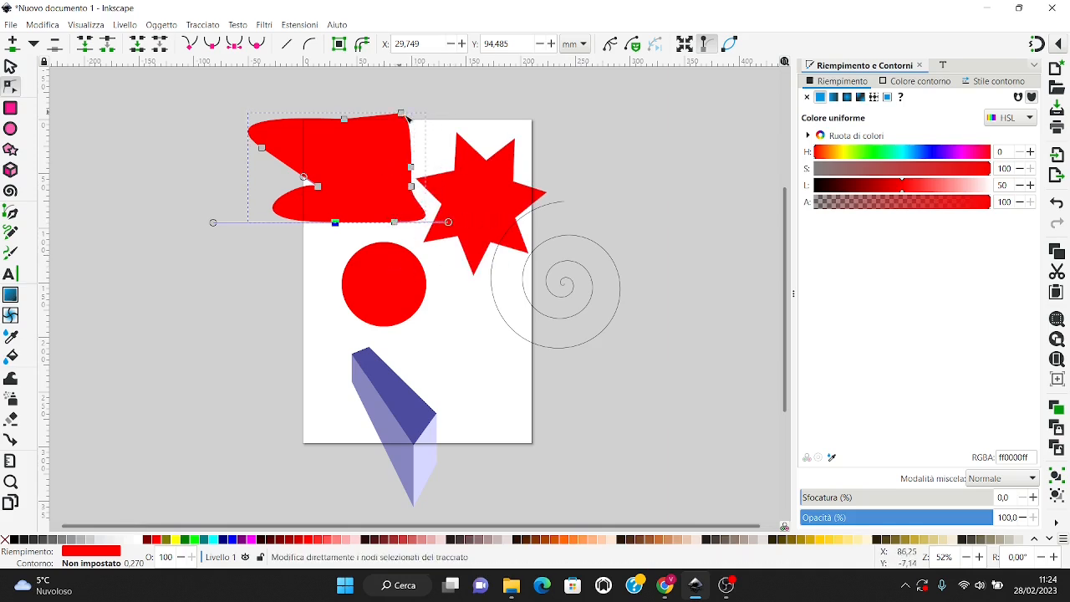
- Insert a node on the path's upper-left curve between its neighbouring nodes and shift the selected nodes up and outward
drag(223, 111, 360, 152)
click(12, 44)
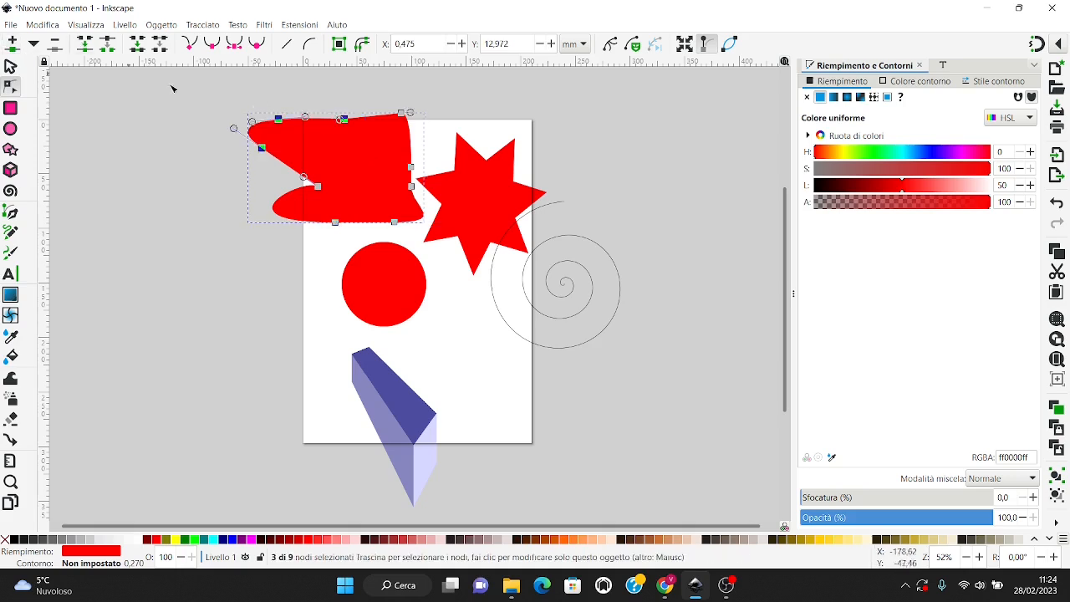
mouse_move(279, 122)
mouse_down()
mouse_move(268, 95)
mouse_move(268, 112)
mouse_up()
click(258, 95)
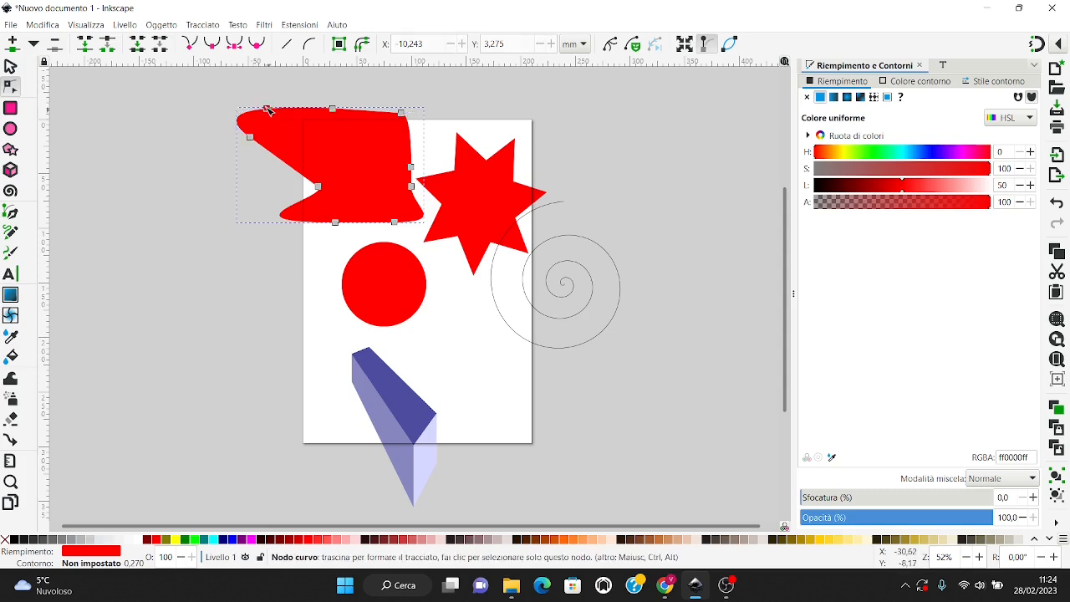
- Delete the node added to the upper-left curve and adjust the adjoining curve handle
click(266, 109)
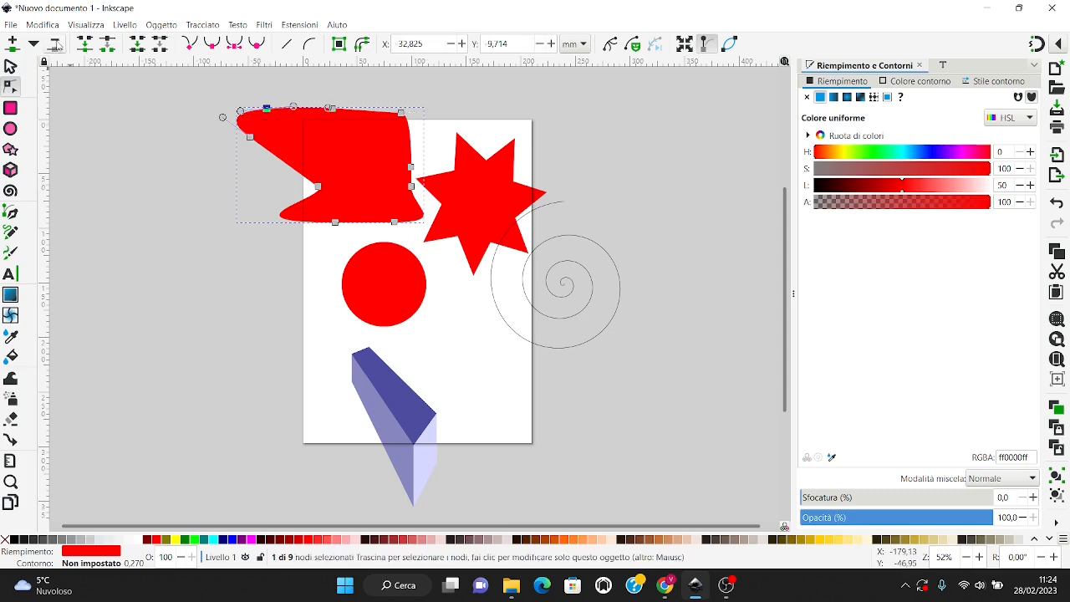
key(Delete)
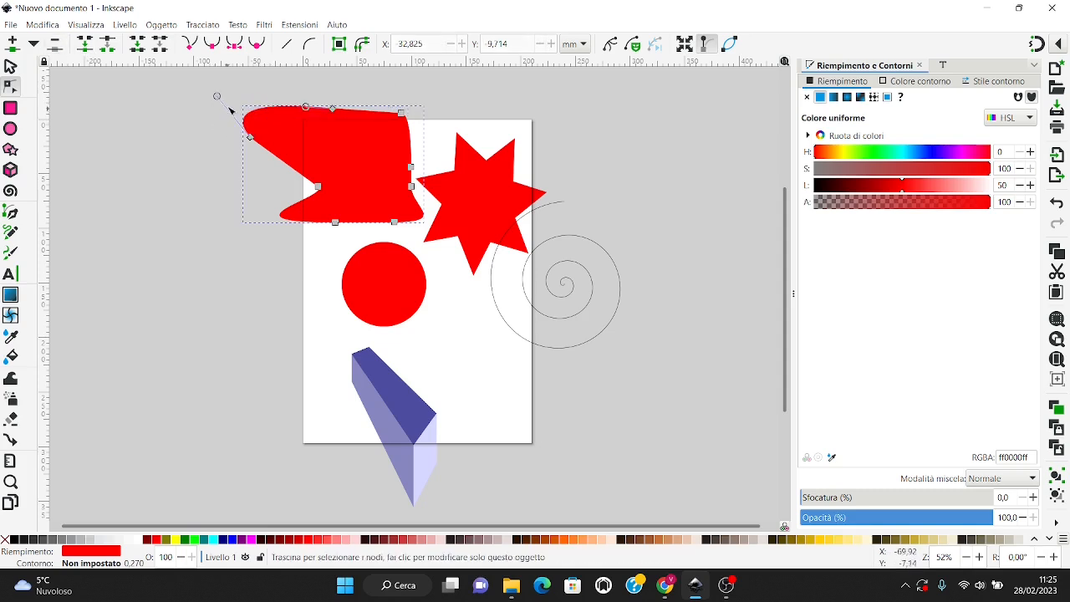
click(217, 95)
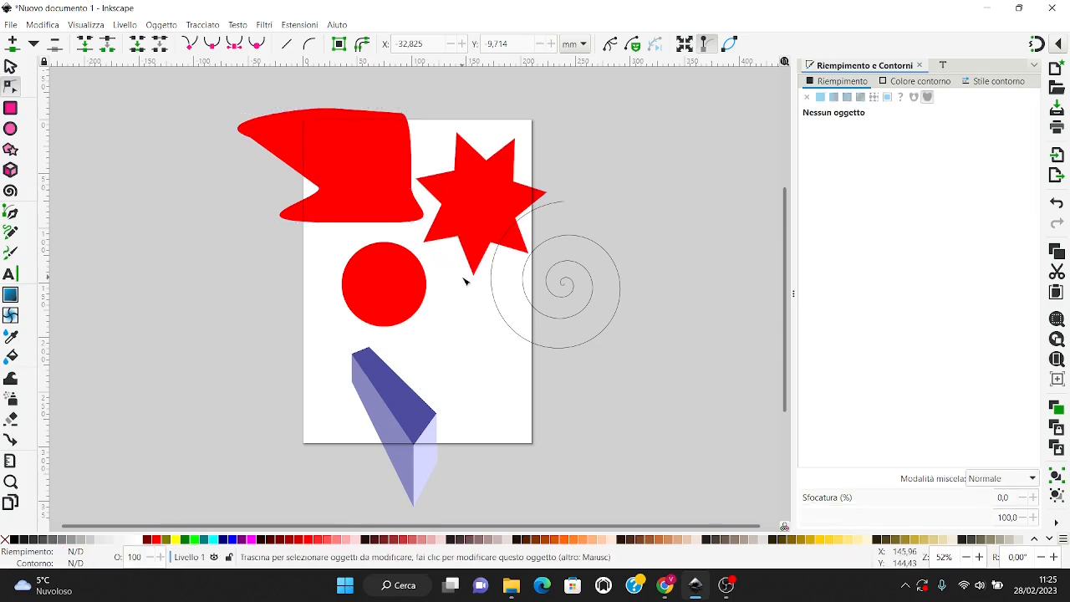
- Move the spiral away from the other shapes and delete it
click(581, 242)
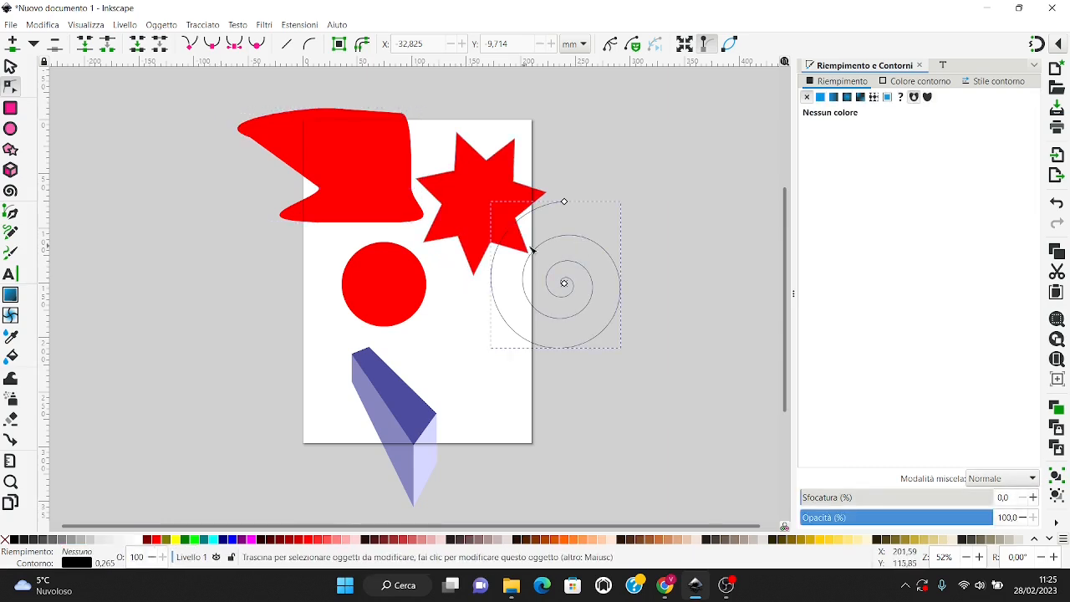
click(10, 67)
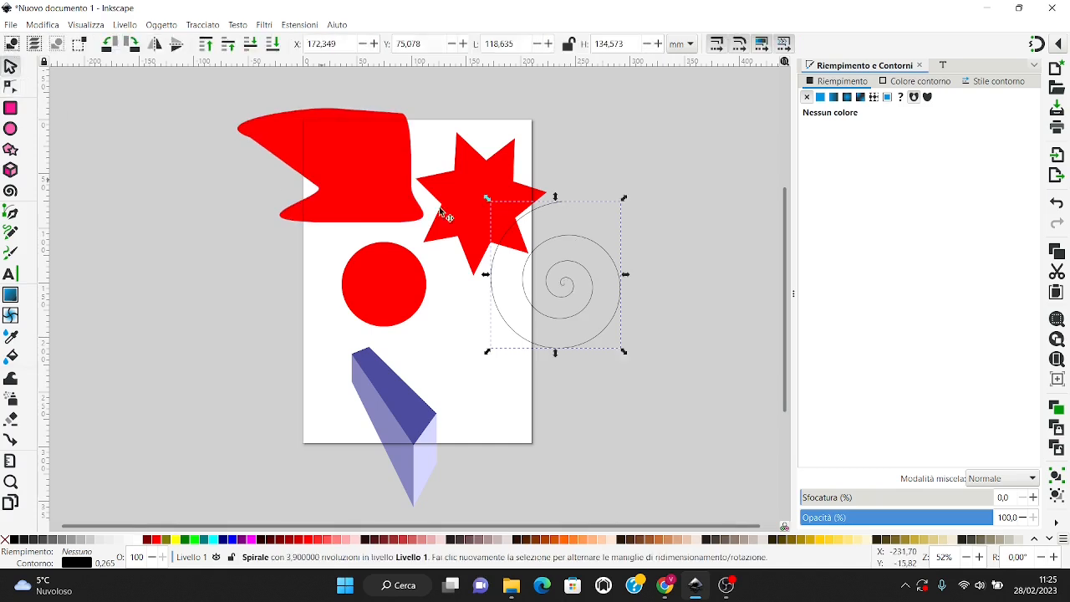
drag(581, 241, 700, 227)
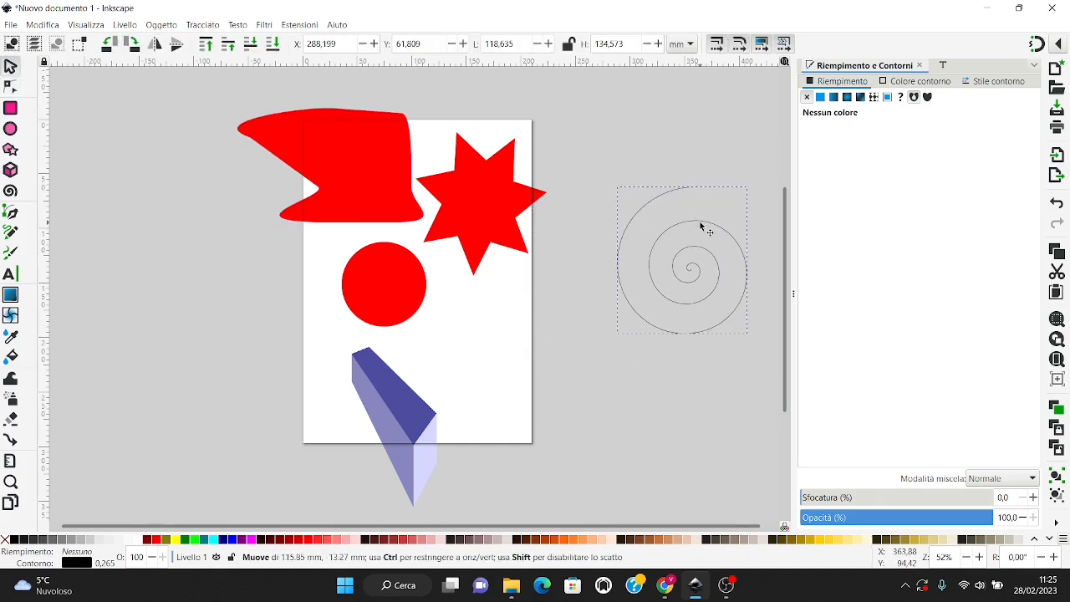
key(Delete)
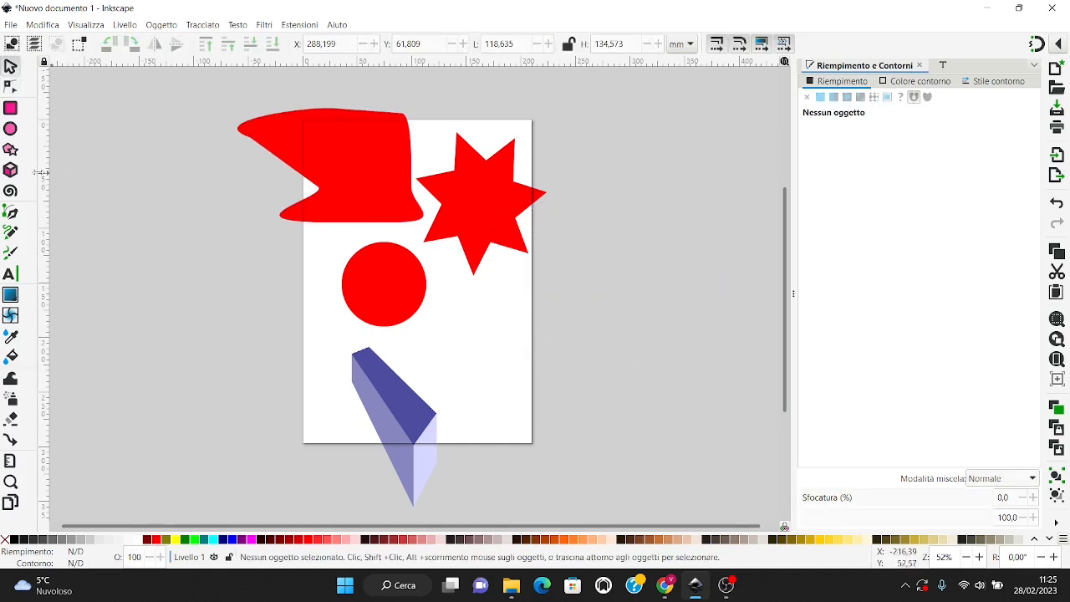
- Move the circle to about X 164, Y 135 mm and the star to about X 137, Y -8 mm
drag(375, 295, 516, 319)
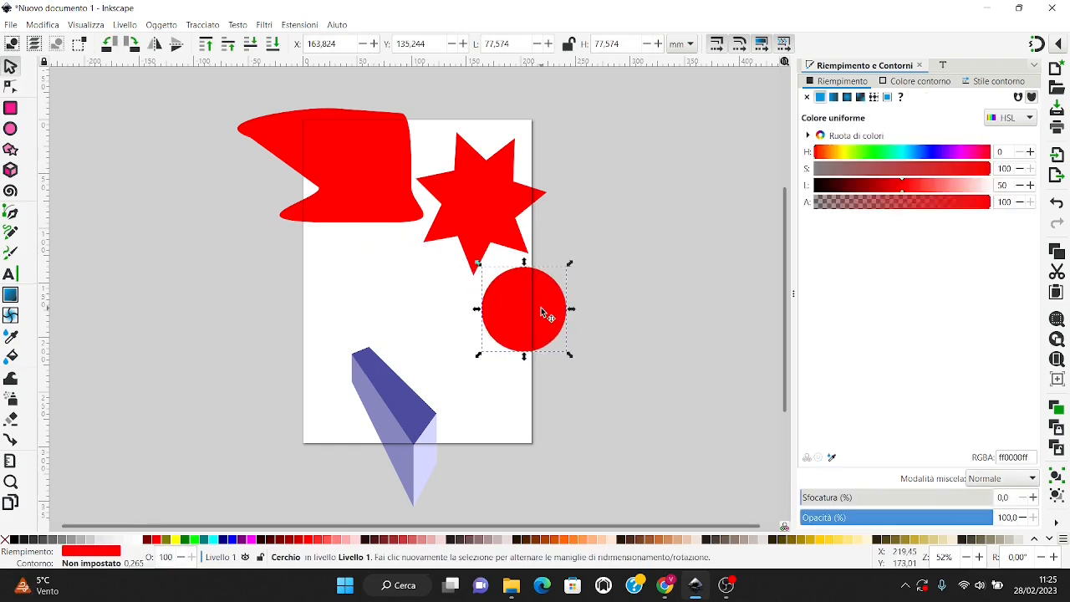
click(484, 168)
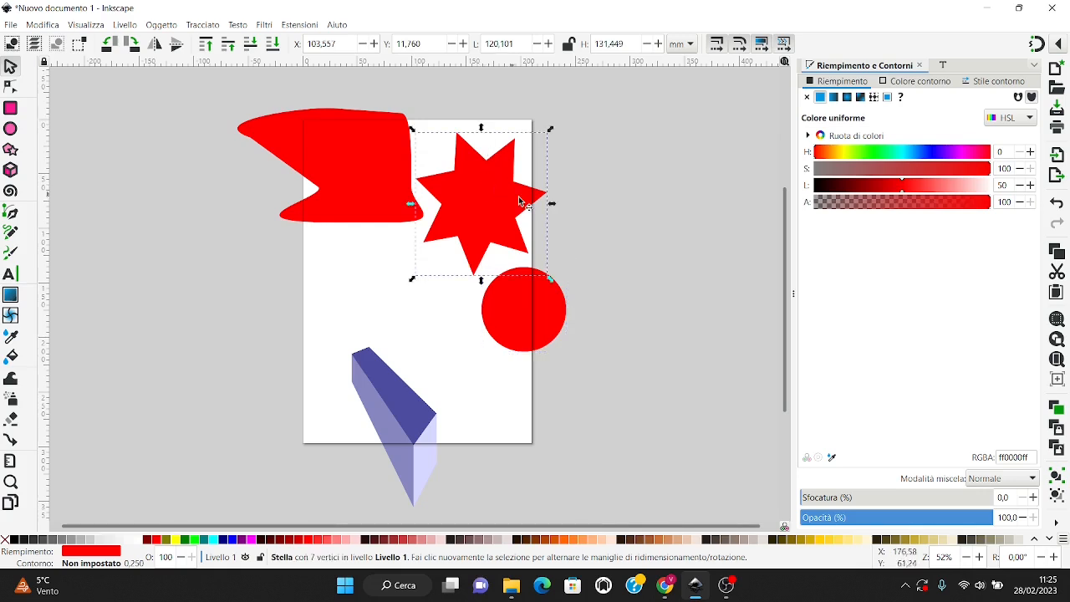
drag(496, 178, 532, 158)
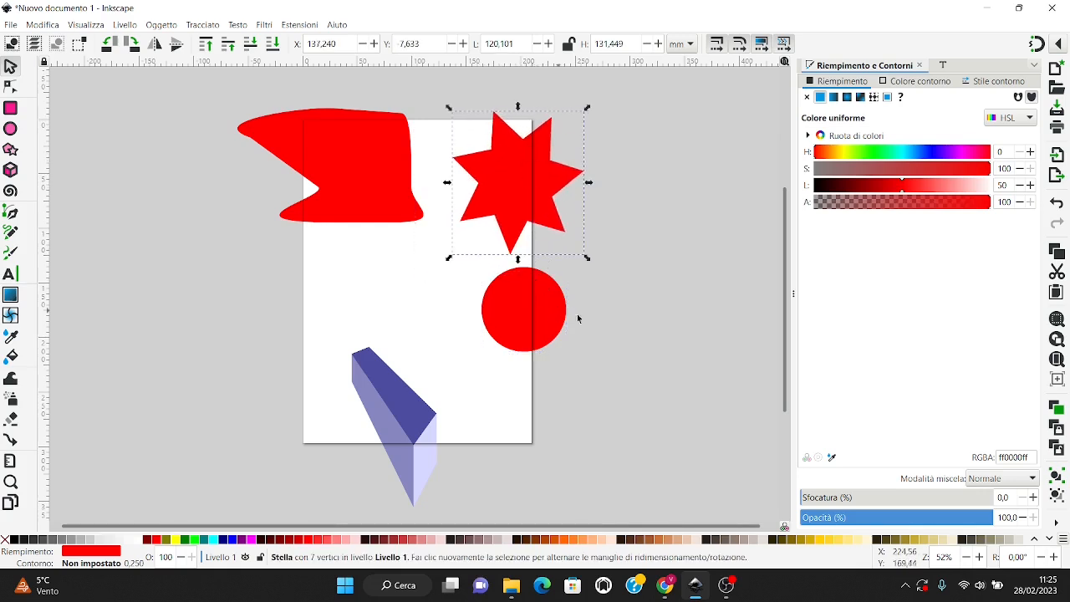
key(Escape)
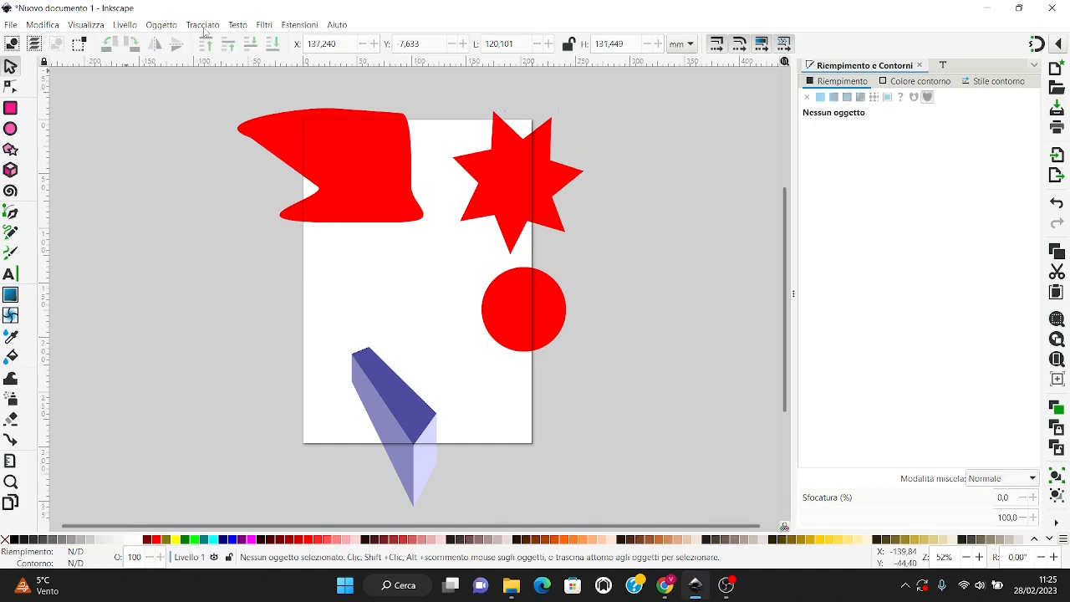
- Try the Union (Unione) operation on the circle overlapped with the star's lower part, and undo it
click(544, 332)
drag(538, 309, 529, 237)
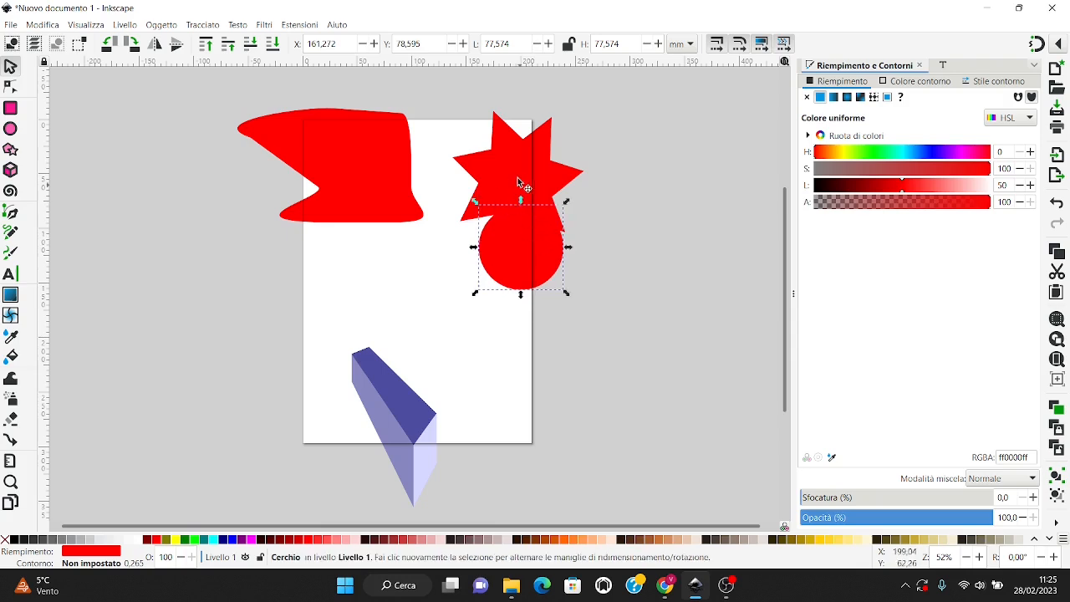
shift+click(506, 162)
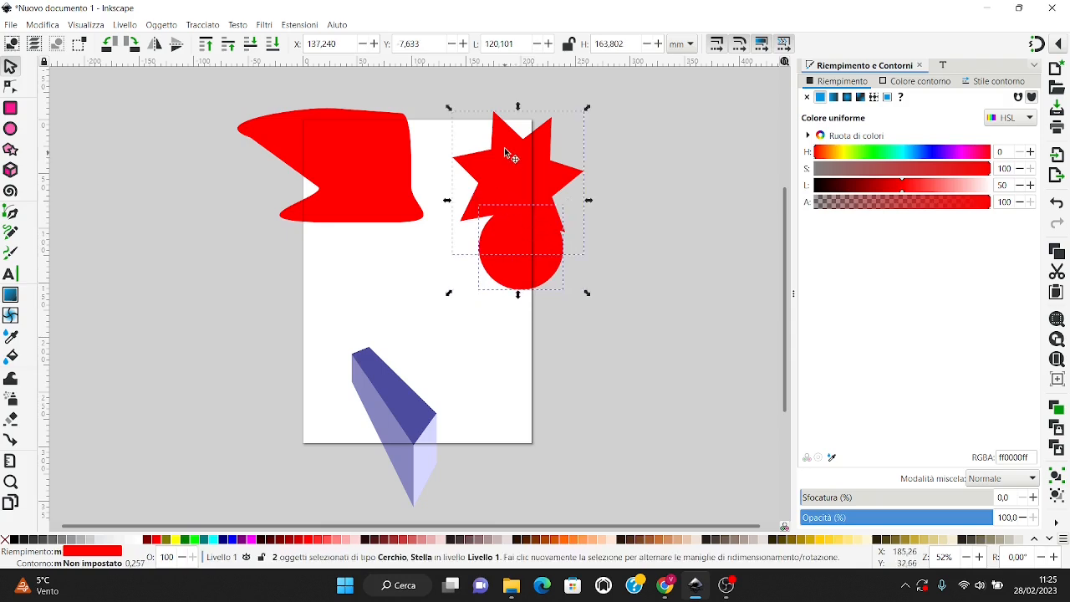
click(209, 26)
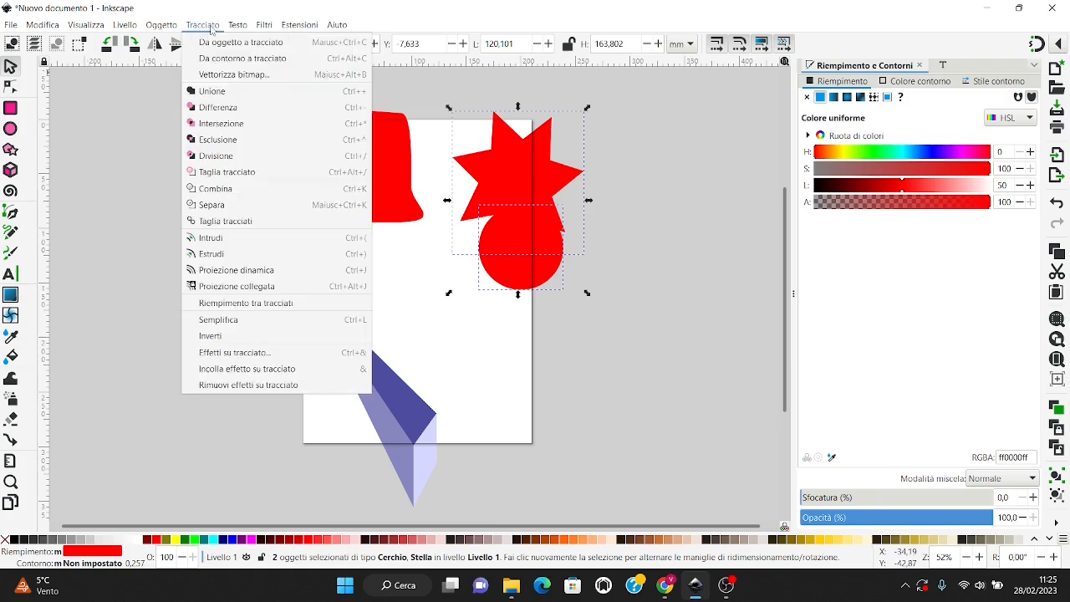
click(221, 90)
drag(530, 231, 526, 196)
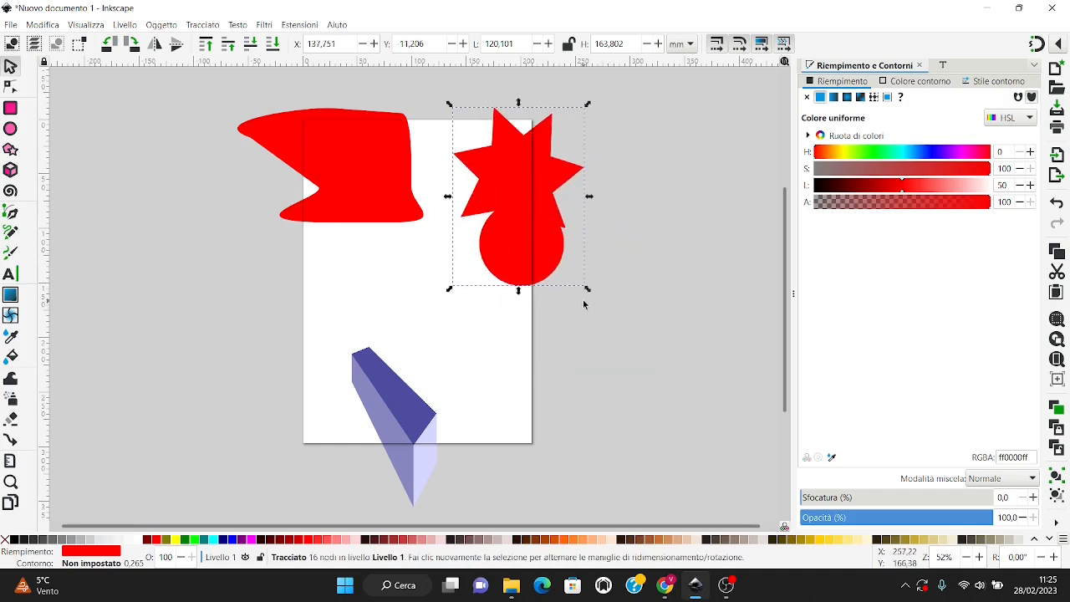
key(ctrl+z)
key(ctrl+z)
- Try subtracting the star from the overlapping circle with Difference (Differenza), and undo it
mouse_move(525, 251)
mouse_down()
mouse_move(528, 316)
mouse_move(532, 235)
mouse_up()
click(525, 194)
shift+click(502, 196)
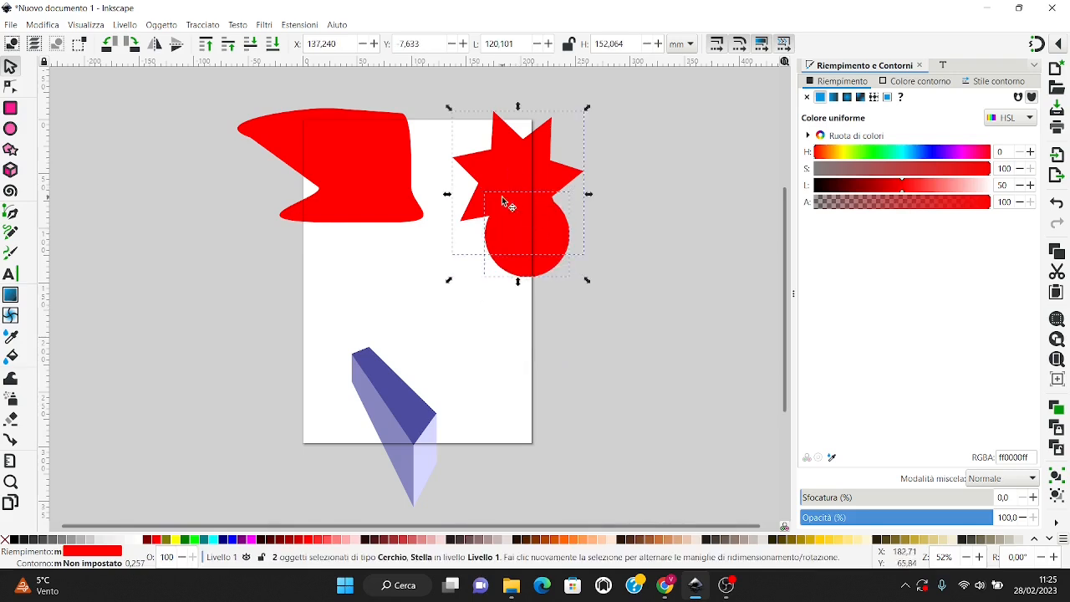
click(203, 25)
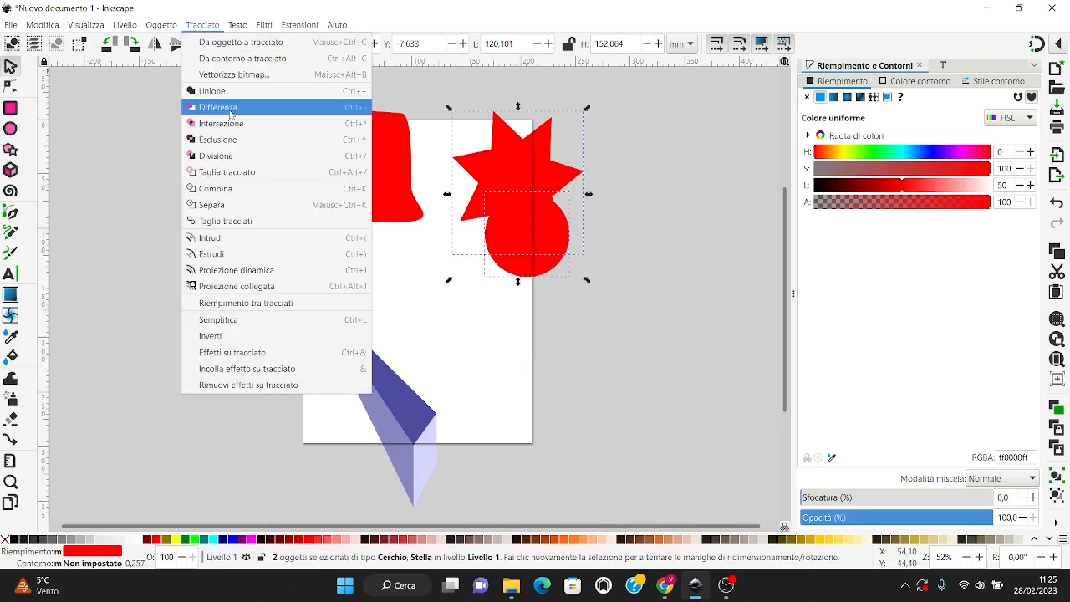
click(222, 103)
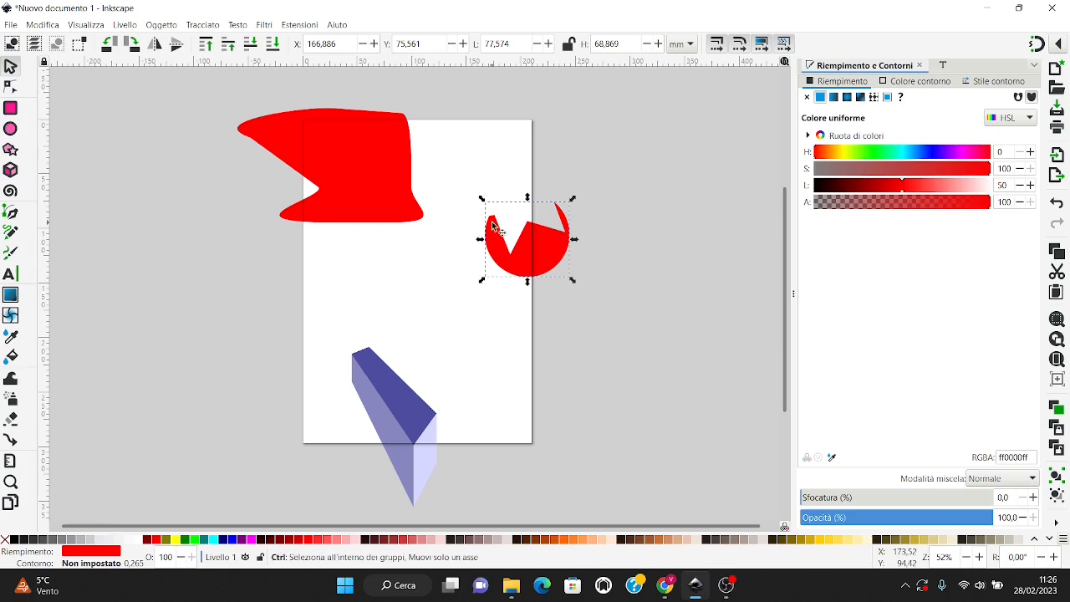
key(ctrl+z)
- Try the Intersection (Intersezione) operation on the circle placed further into the star, and undo it
drag(492, 221, 518, 203)
click(514, 295)
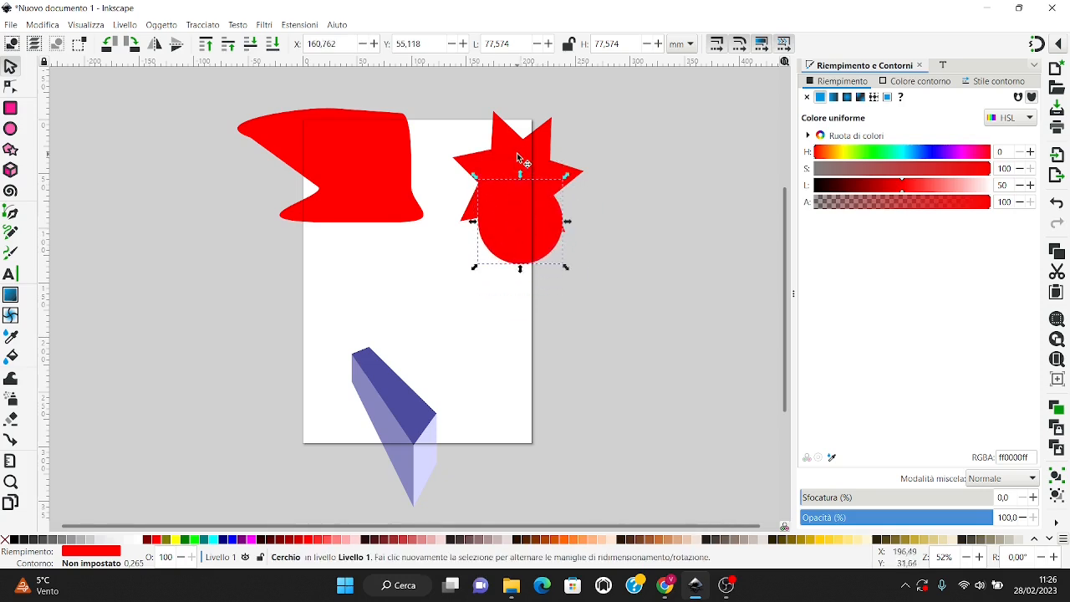
shift+click(516, 151)
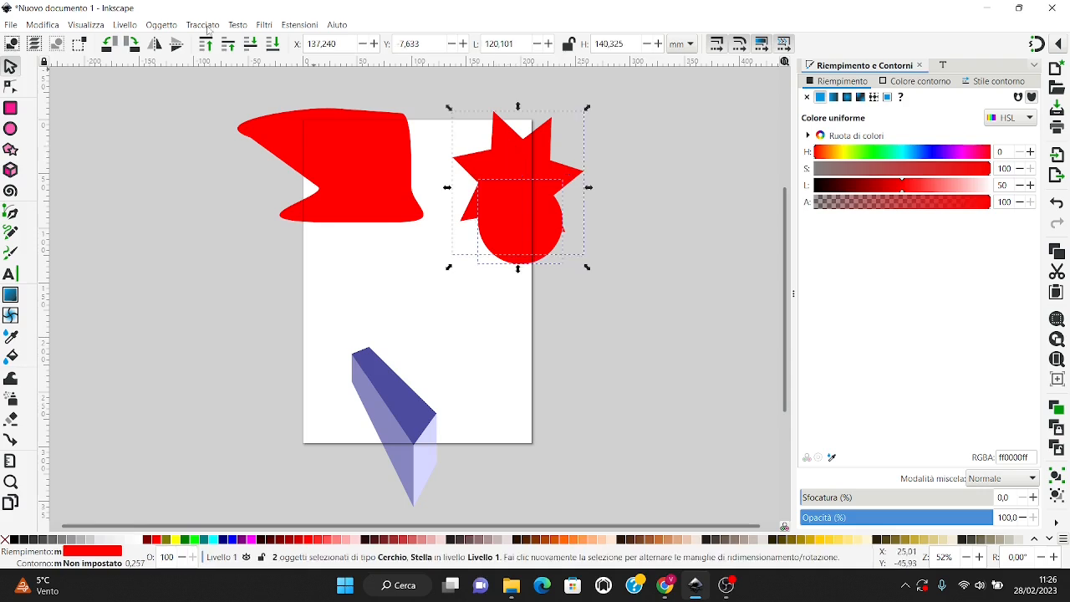
click(203, 25)
click(224, 123)
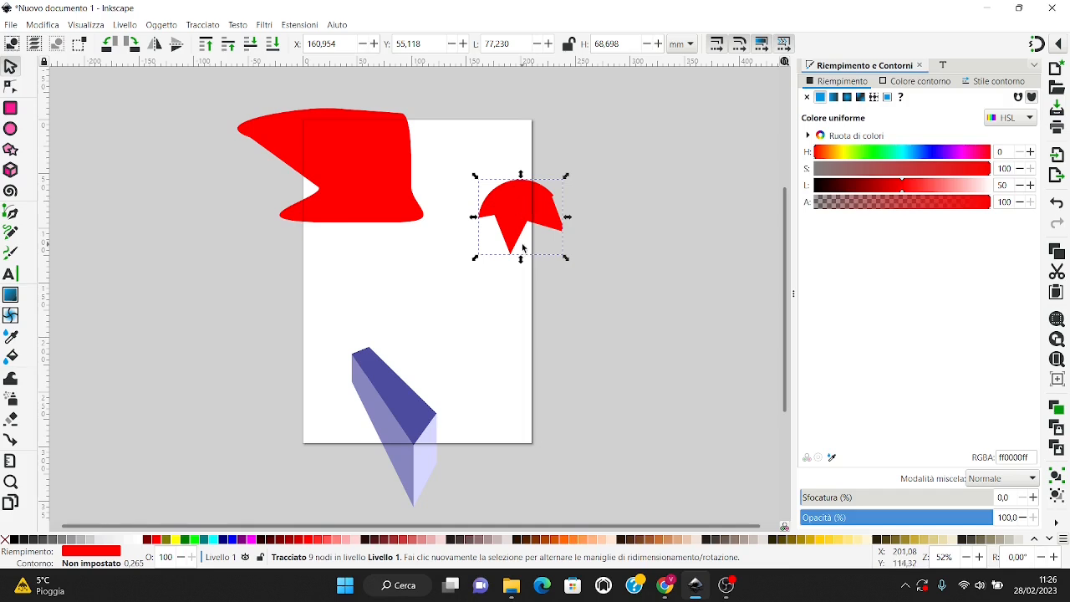
key(ctrl+z)
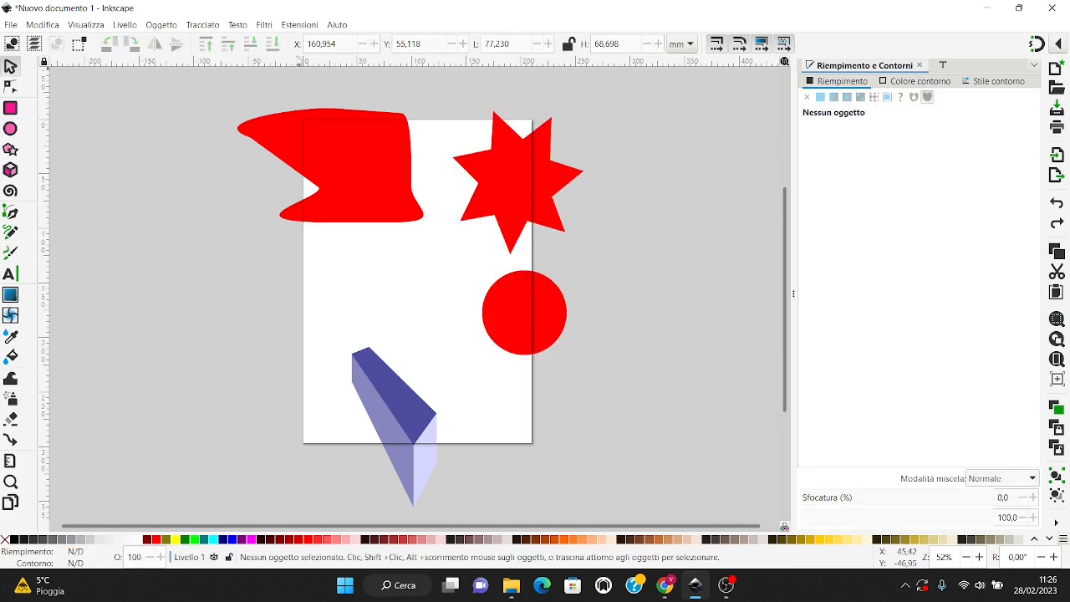
click(202, 24)
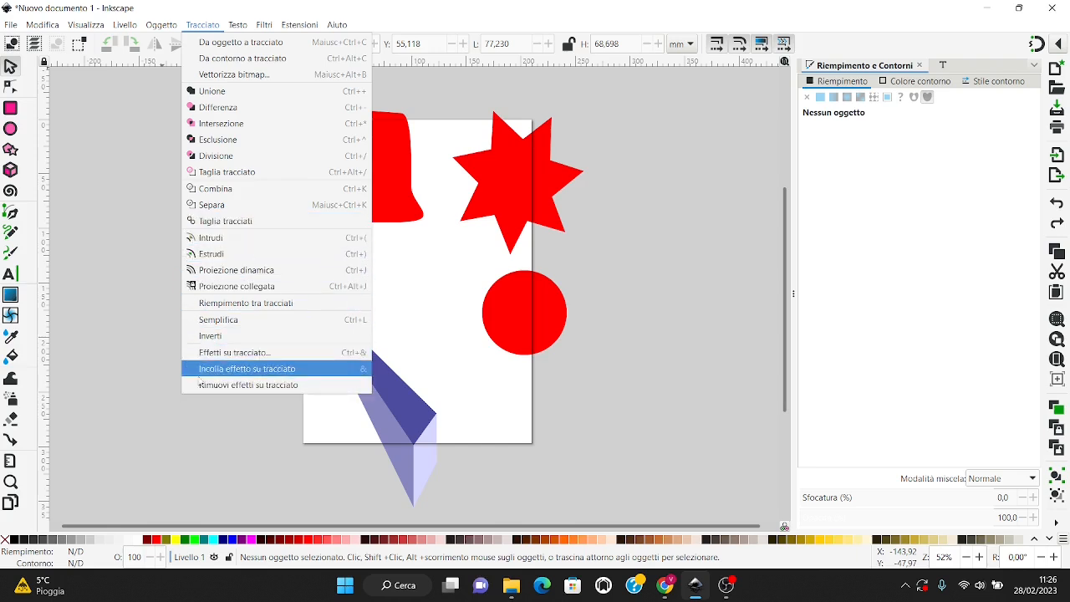
click(623, 265)
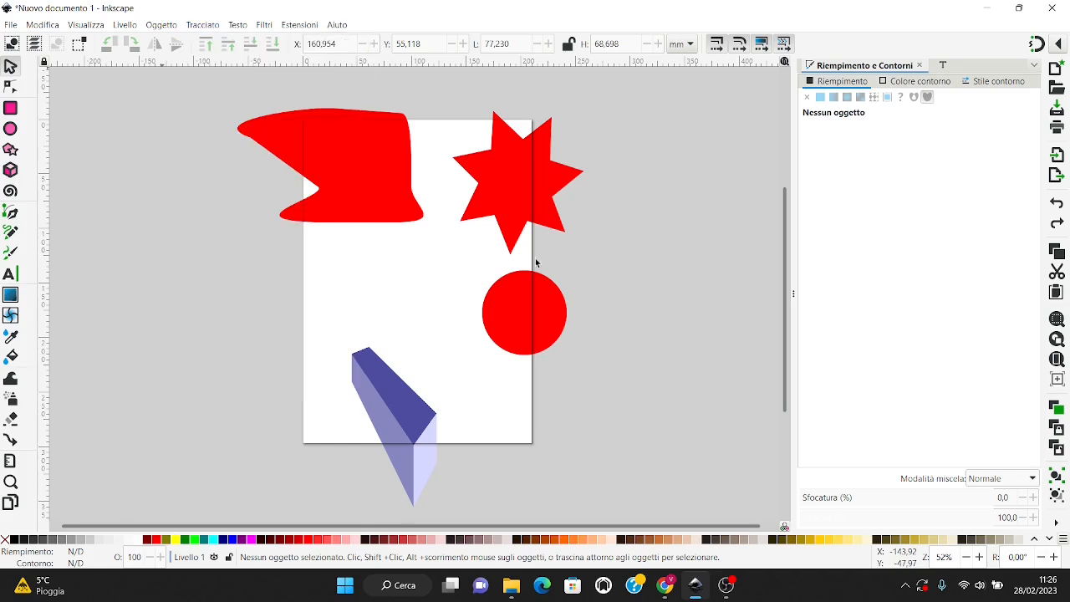
- Draw a closed, straight-sided C-shaped path with 12 nodes using the Pen tool in the empty area left of the page
click(12, 216)
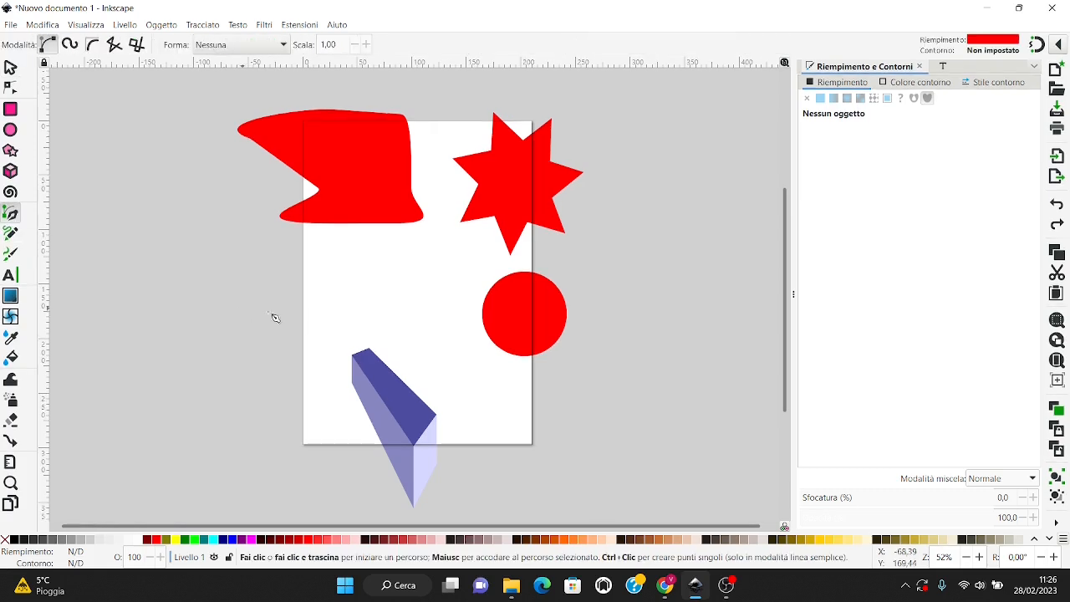
click(257, 311)
click(233, 246)
click(162, 238)
click(139, 255)
click(108, 309)
click(129, 373)
click(196, 424)
drag(243, 411, 248, 406)
click(297, 379)
click(201, 349)
click(181, 310)
click(196, 269)
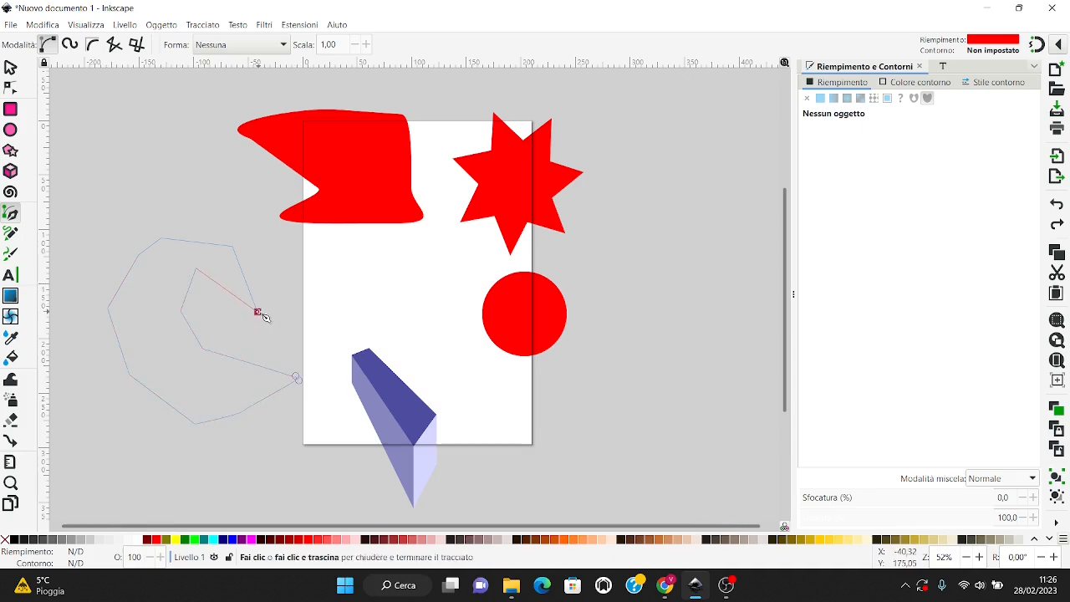
click(259, 313)
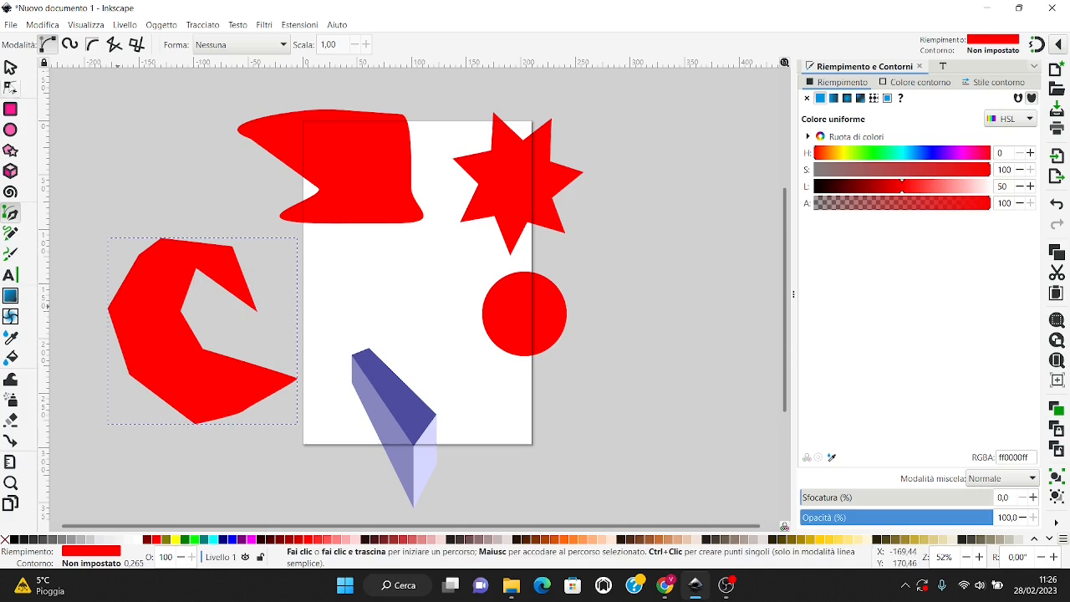
- Reshape the upper arm of the C-shaped path with the Node tool by moving its top node and the two nodes at its end
click(204, 25)
click(112, 122)
click(11, 87)
drag(160, 240, 188, 204)
drag(235, 248, 266, 236)
drag(258, 311, 254, 298)
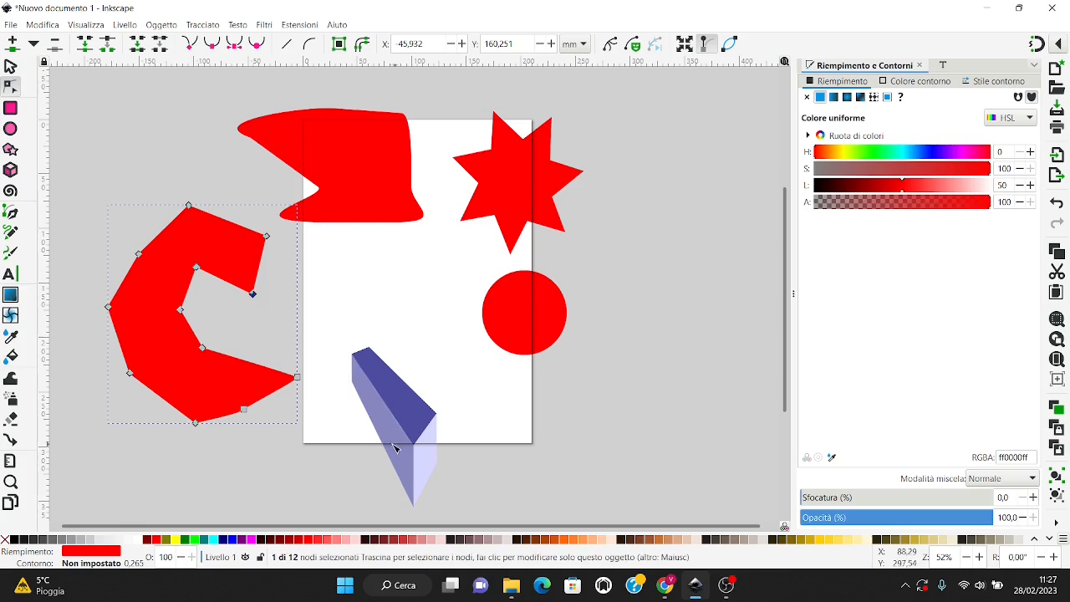
- Show the Fill and Stroke (Riempimento e Contorni) settings and fill the C-shaped path with yellow
click(160, 25)
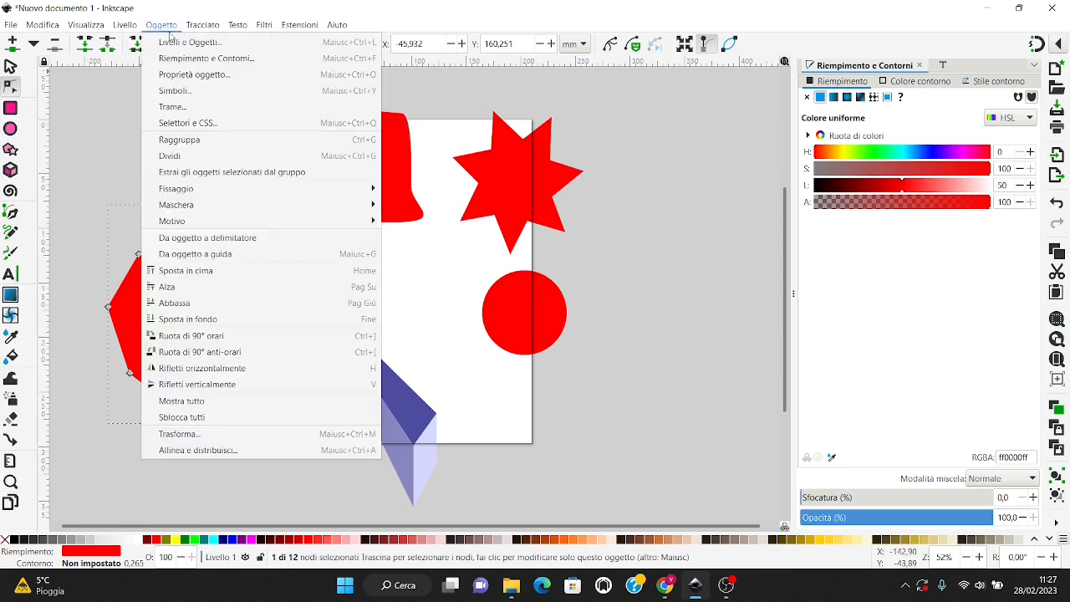
click(174, 60)
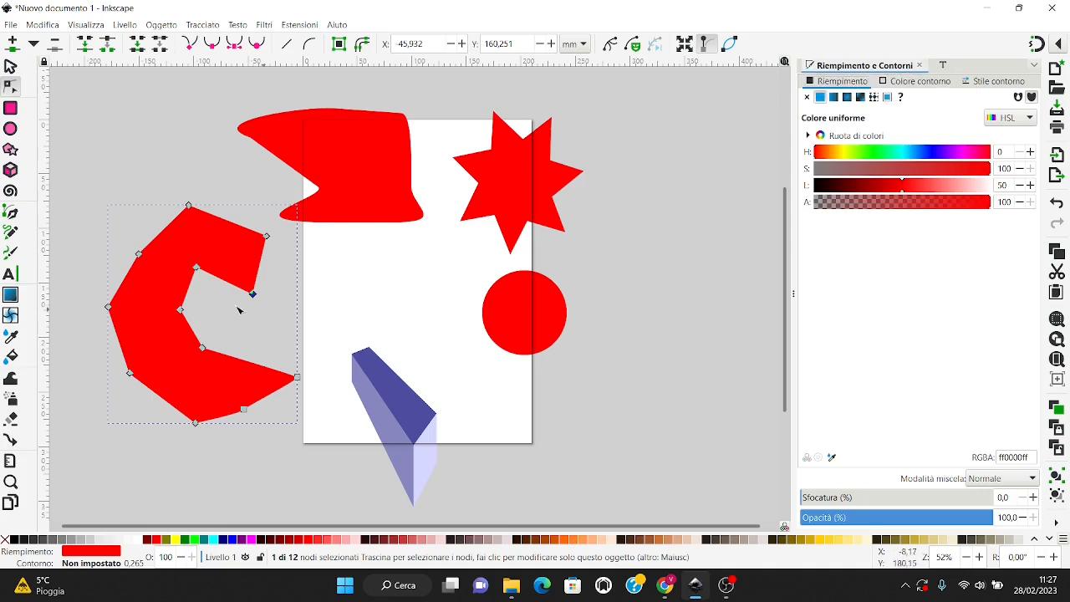
key(s)
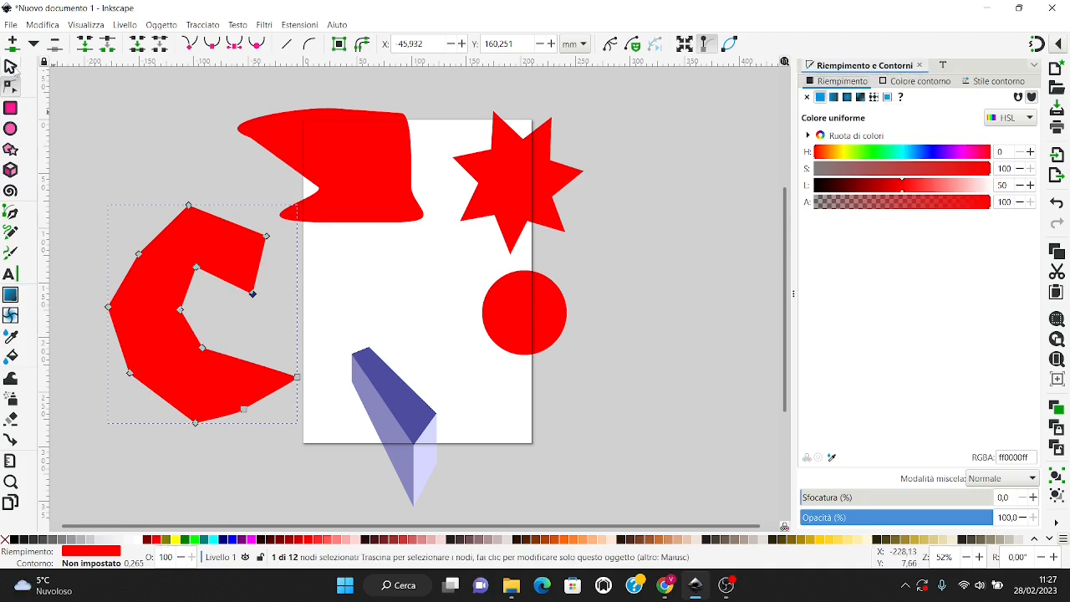
click(171, 270)
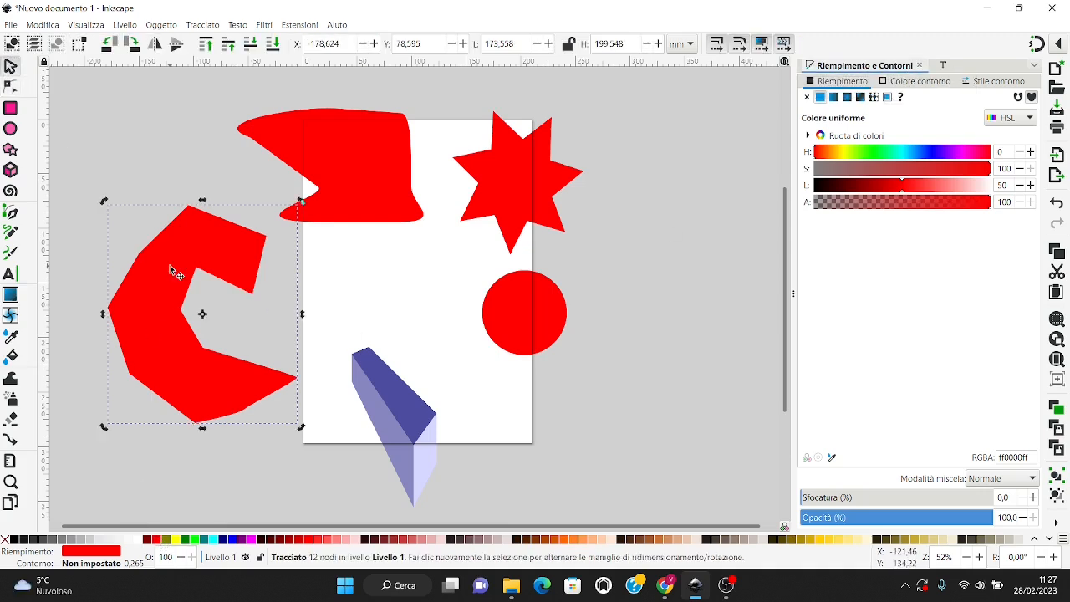
click(177, 540)
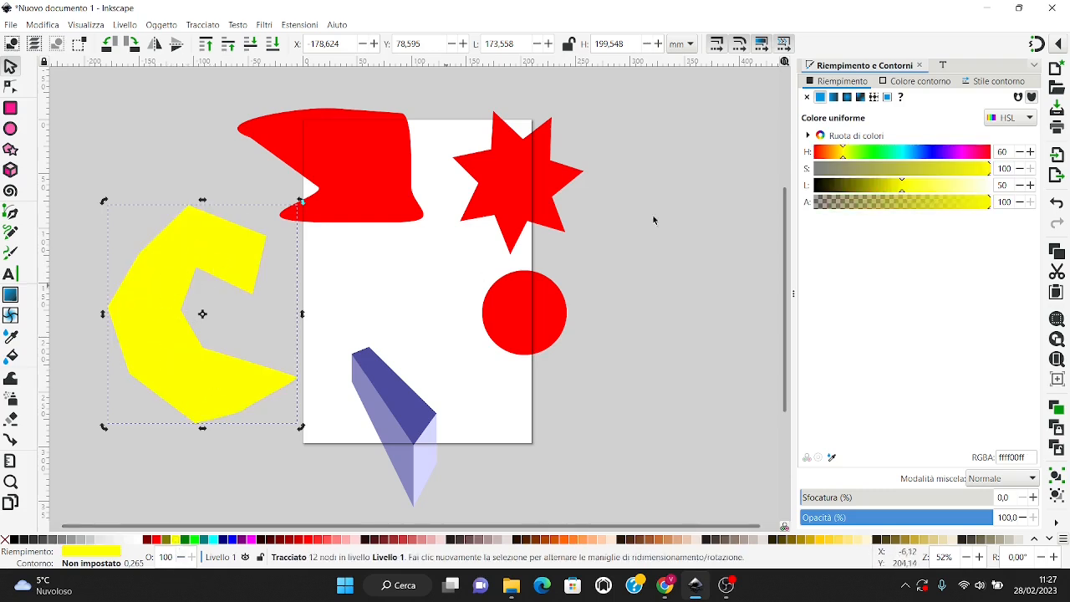
- Give the C-shaped path a flat black stroke with a width of 2.165 mm
click(919, 83)
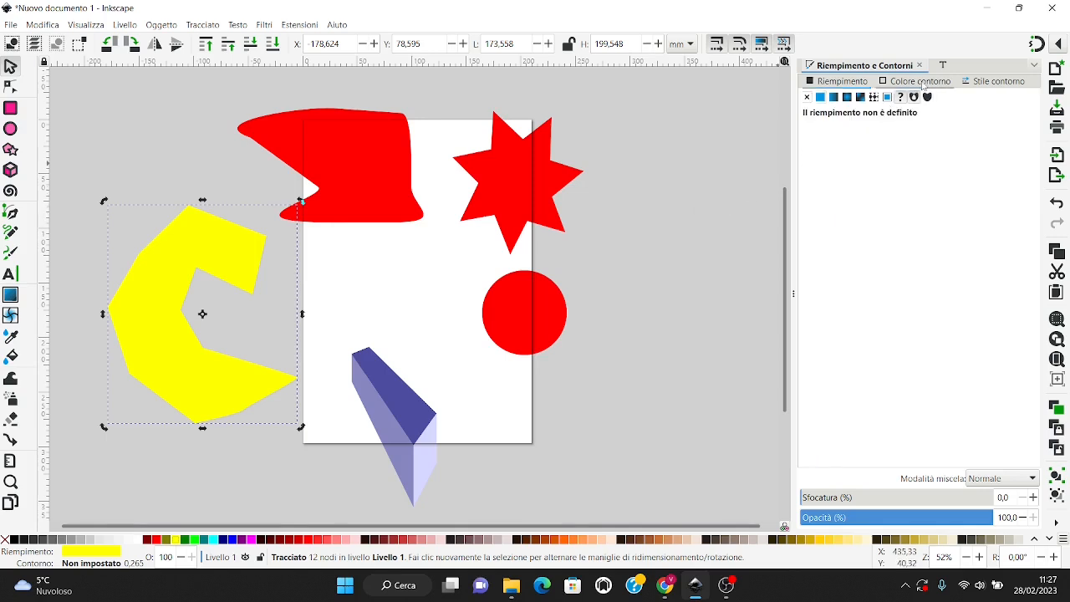
click(820, 97)
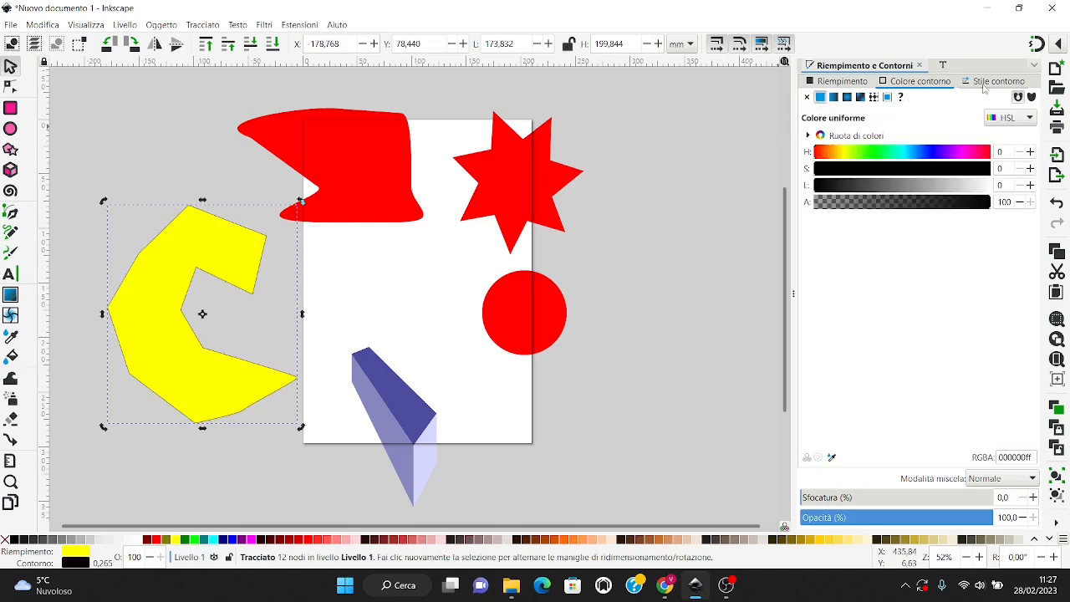
click(985, 83)
click(907, 101)
click(907, 101)
click(907, 101)
click(907, 102)
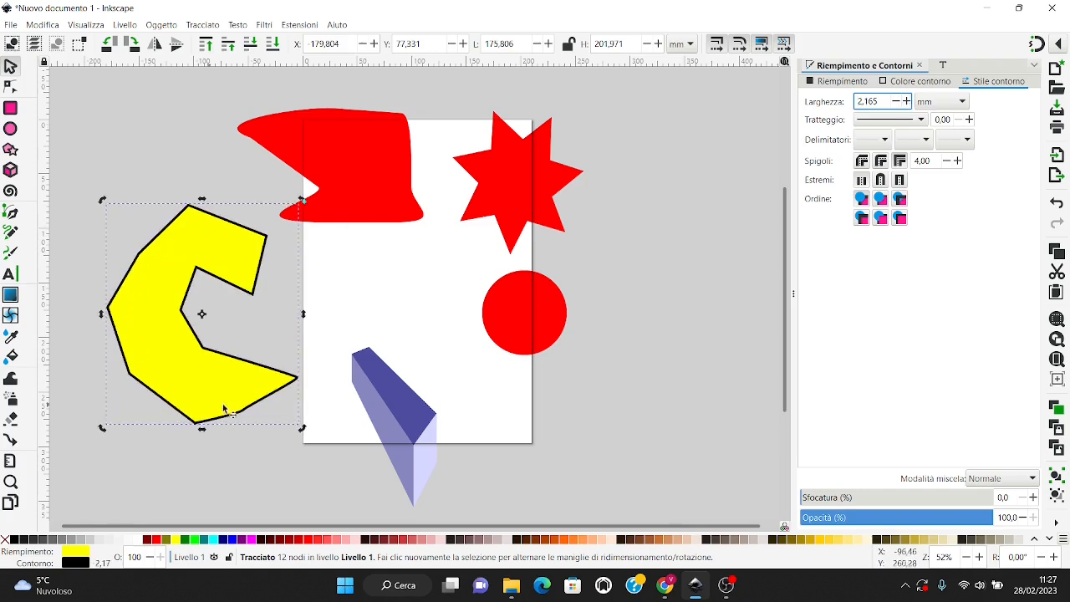
- Fill the curved 8-node shape above the C-shaped path with Lime and give it a flat black stroke 1 mm wide
click(325, 154)
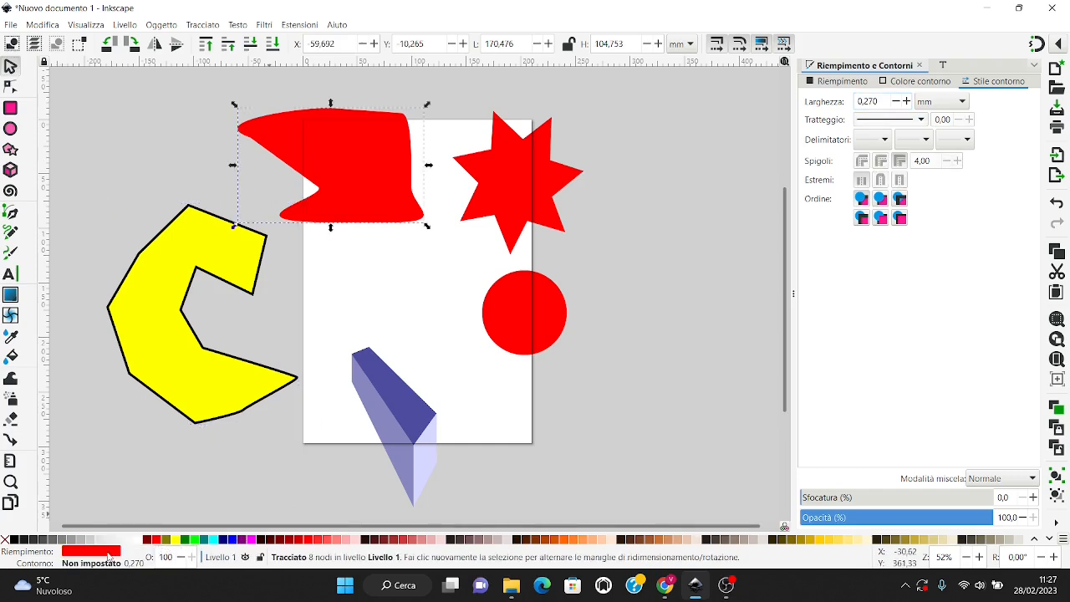
click(194, 540)
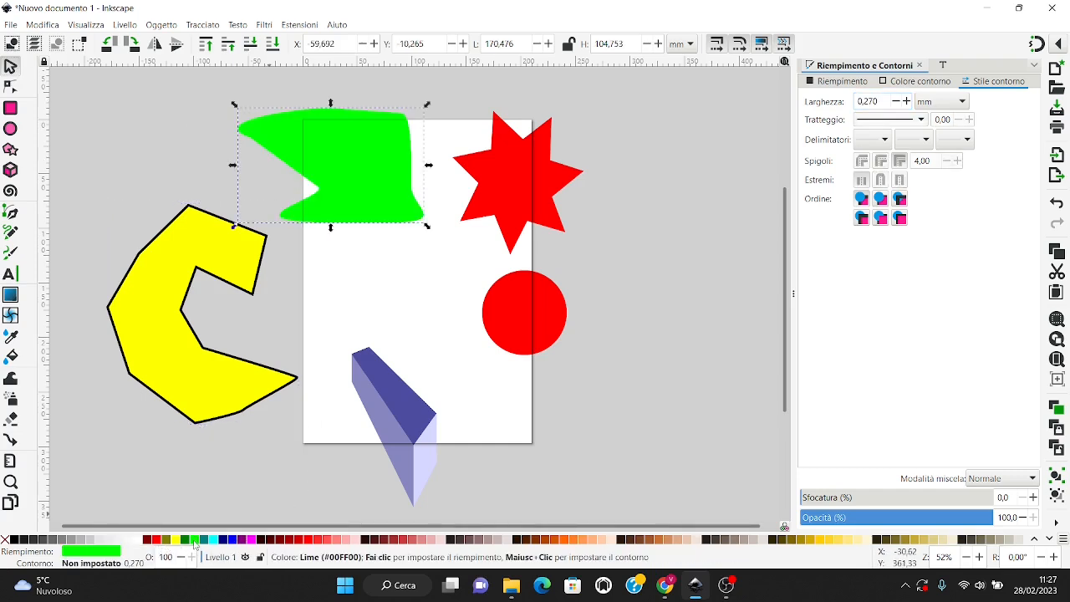
click(921, 81)
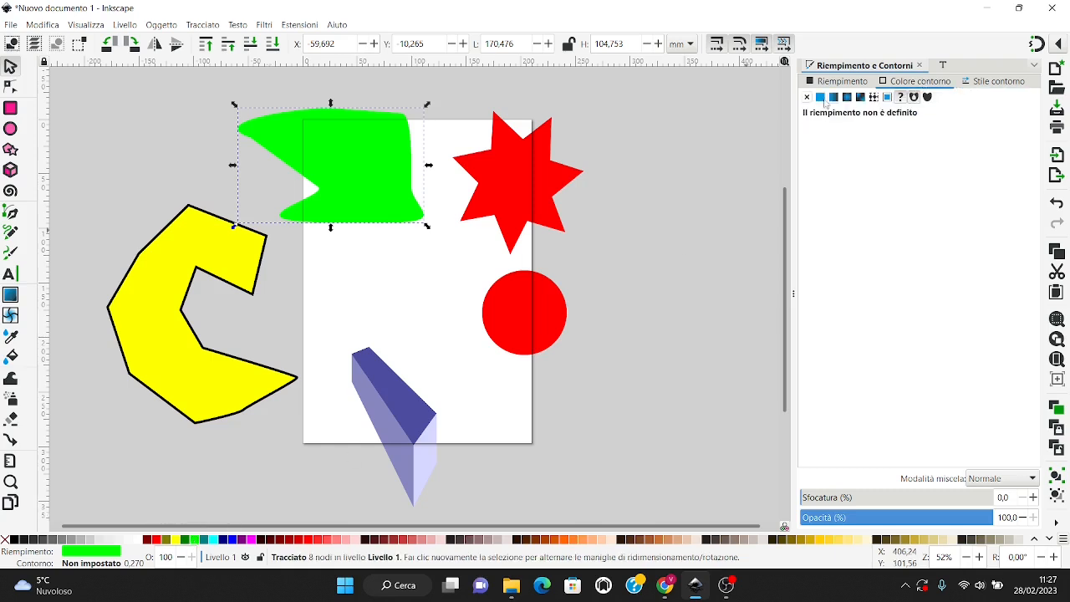
click(820, 97)
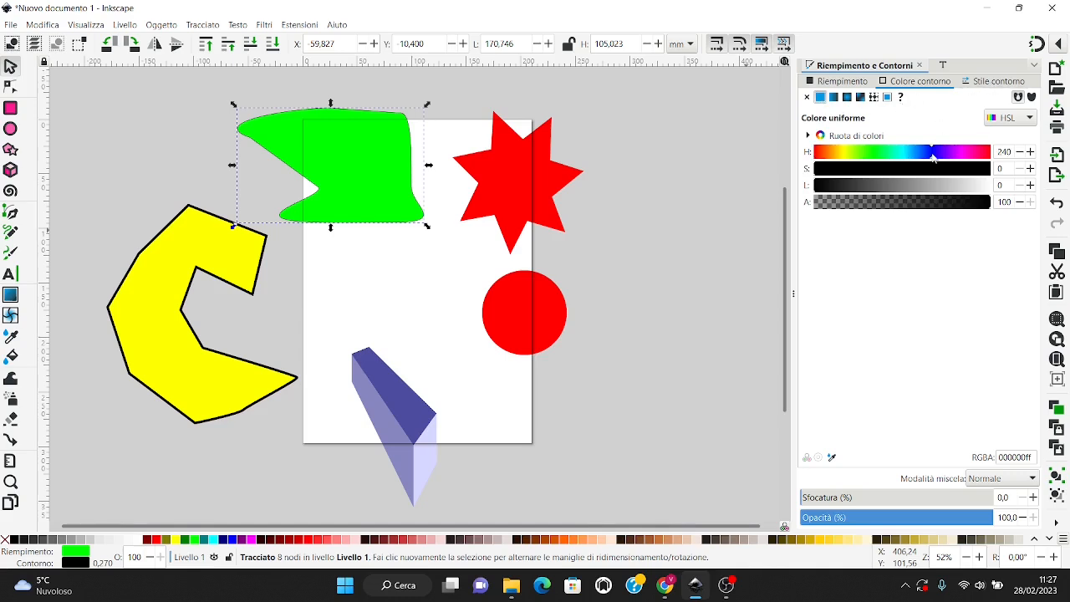
click(994, 81)
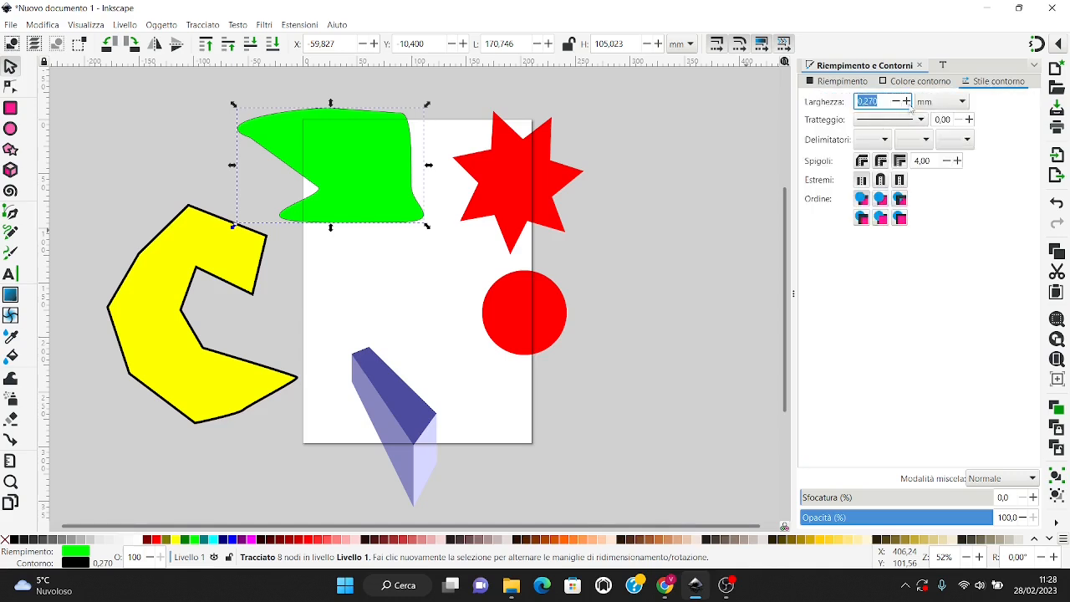
text(1)
key(Return)
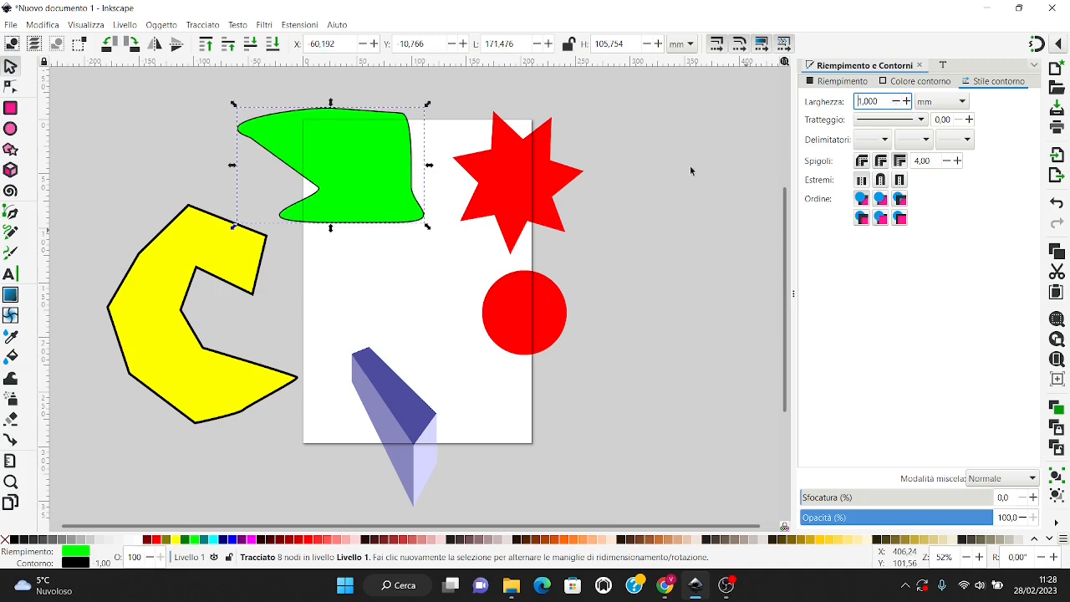
- Draw a closed freehand shape and two short lines beside it with the Pencil tool in the empty area right of the page
ctrl+scroll(286, 139, up, 2)
ctrl+scroll(286, 140, down, 2)
click(10, 234)
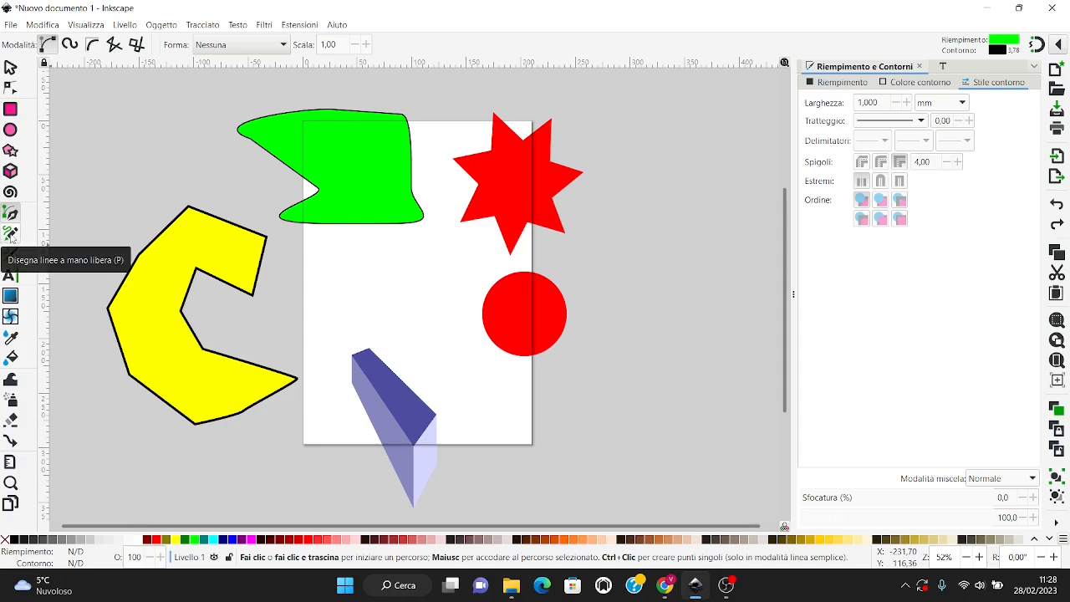
click(10, 235)
drag(663, 256, 741, 312)
mouse_move(733, 366)
mouse_down()
mouse_move(679, 356)
mouse_move(684, 399)
mouse_move(659, 434)
mouse_move(627, 451)
mouse_move(580, 434)
mouse_move(588, 272)
mouse_move(612, 191)
mouse_move(662, 135)
mouse_move(712, 165)
mouse_move(723, 204)
mouse_move(656, 212)
mouse_move(708, 240)
mouse_move(710, 262)
mouse_move(645, 239)
mouse_move(658, 328)
mouse_up()
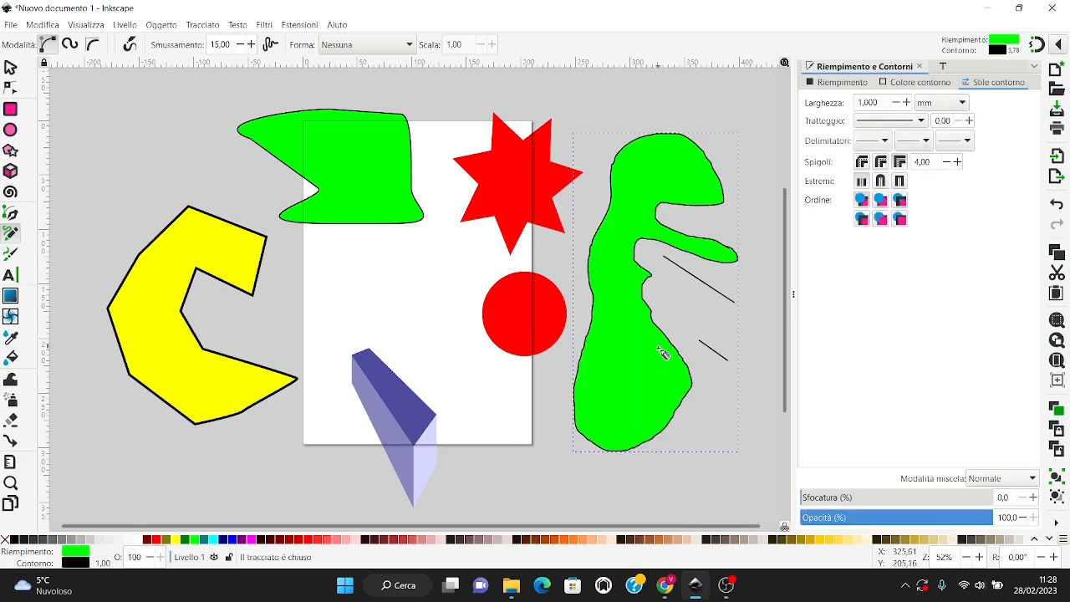
- Reshape the freehand shape with the Node tool, pulling spikes out of its upper part and adjusting a node handle at the inner notch
click(12, 89)
drag(631, 145, 621, 111)
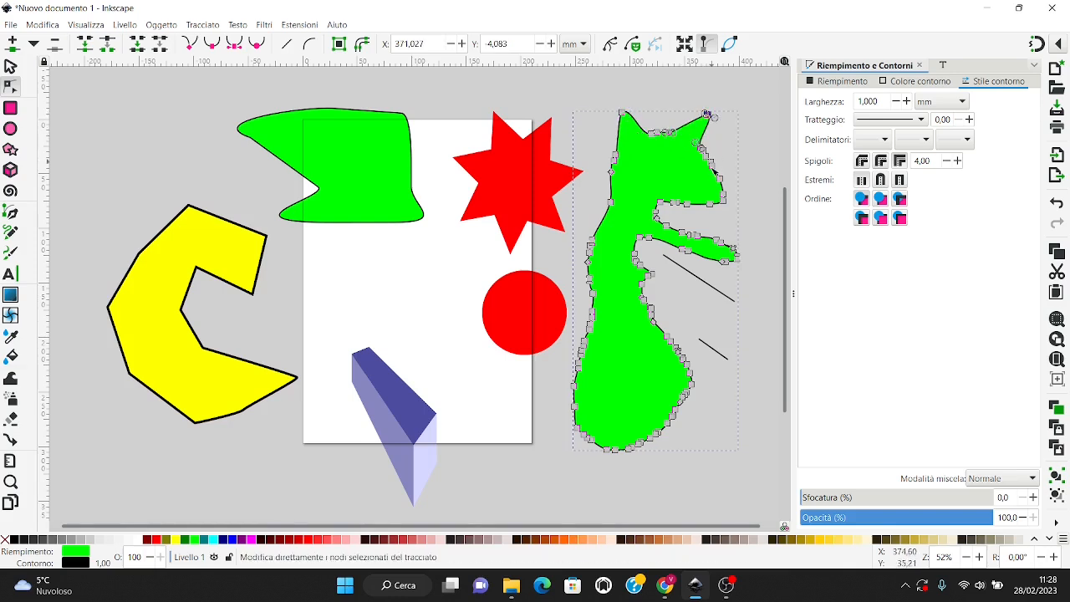
drag(716, 165, 744, 166)
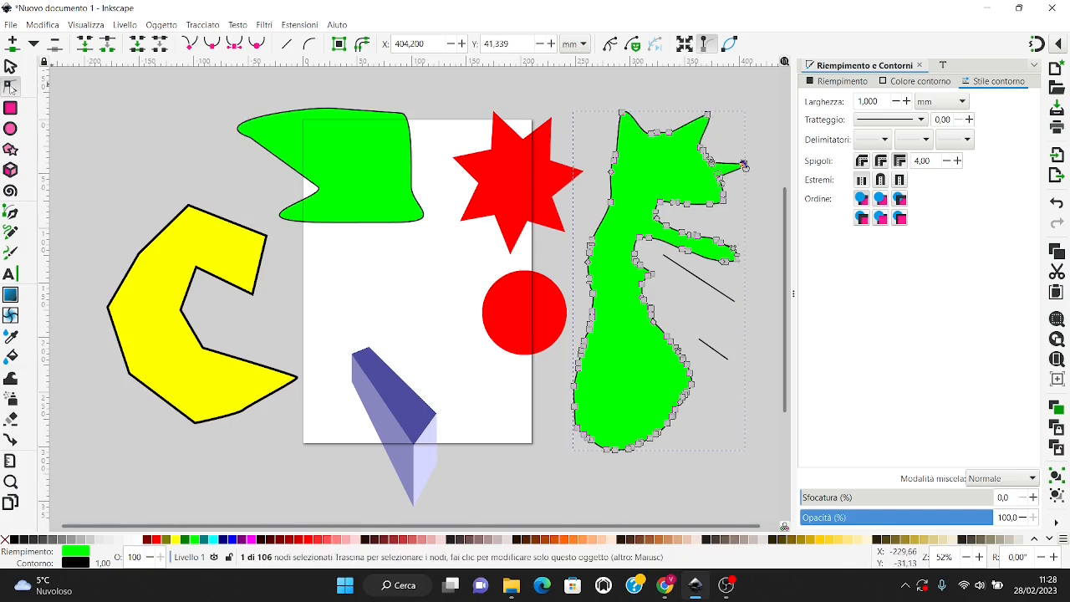
drag(639, 237, 653, 256)
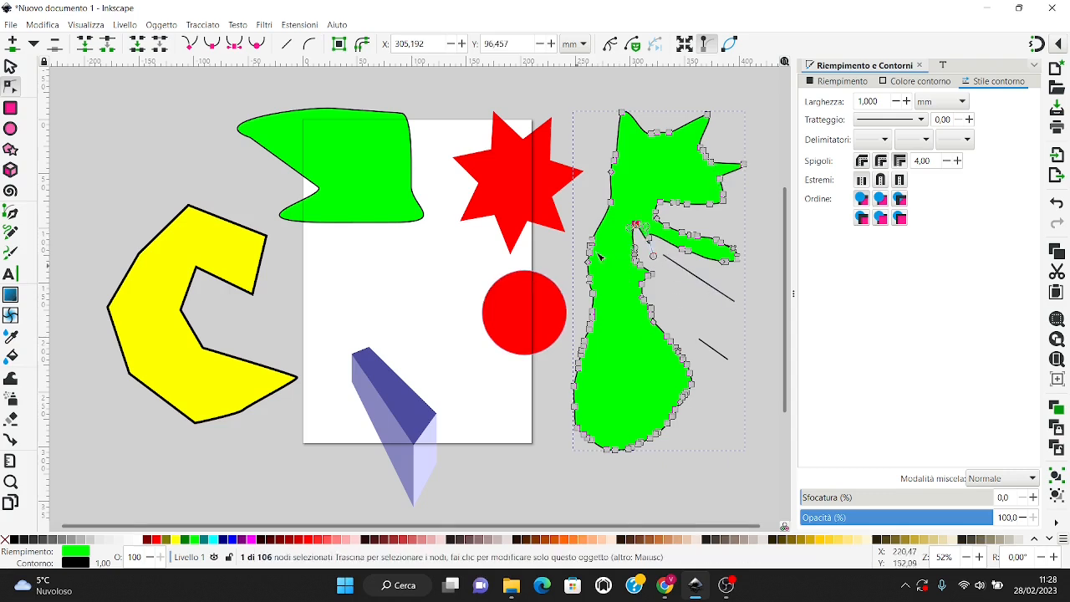
- Draw a long closed outline with the Calligraphy tool above the C-shaped path and across the page edge, and display its nodes
click(10, 253)
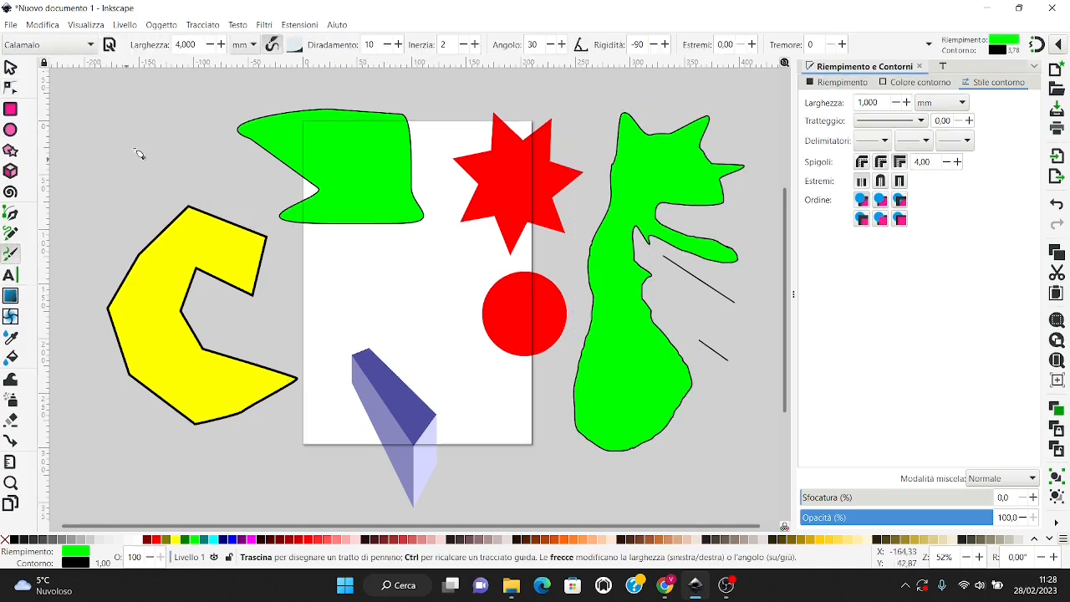
mouse_move(104, 118)
mouse_down()
mouse_move(136, 123)
mouse_move(97, 177)
mouse_move(122, 181)
mouse_move(201, 156)
mouse_move(228, 186)
mouse_move(253, 192)
mouse_move(280, 241)
mouse_move(316, 260)
mouse_move(289, 293)
mouse_move(300, 319)
mouse_move(371, 286)
mouse_move(382, 263)
mouse_move(350, 259)
mouse_move(290, 224)
mouse_move(199, 126)
mouse_move(204, 102)
mouse_move(147, 115)
mouse_move(108, 123)
mouse_up()
click(10, 87)
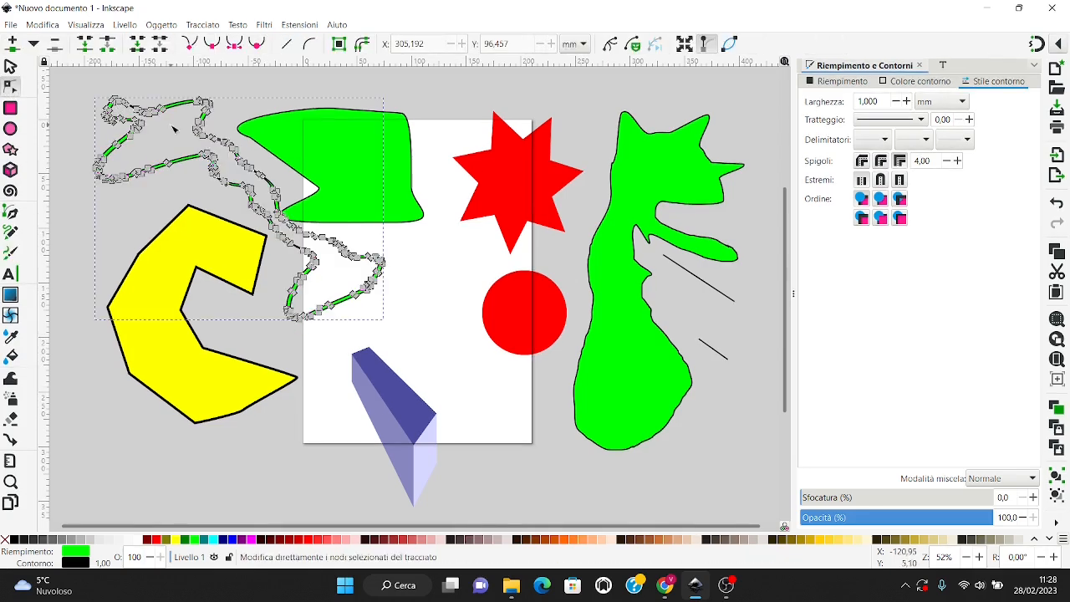
- Draw a looping calligraphic scribble below the C-shaped path and pull nodes of its middle loop upward with the Node tool
click(11, 255)
mouse_move(153, 451)
mouse_down()
mouse_move(129, 473)
mouse_move(149, 481)
mouse_move(179, 461)
mouse_move(184, 484)
mouse_move(201, 475)
mouse_move(201, 486)
mouse_move(240, 499)
mouse_move(257, 471)
mouse_move(222, 458)
mouse_move(203, 471)
mouse_move(235, 503)
mouse_move(252, 487)
mouse_move(278, 505)
mouse_move(339, 481)
mouse_move(286, 468)
mouse_move(274, 495)
mouse_move(299, 507)
mouse_up()
click(12, 88)
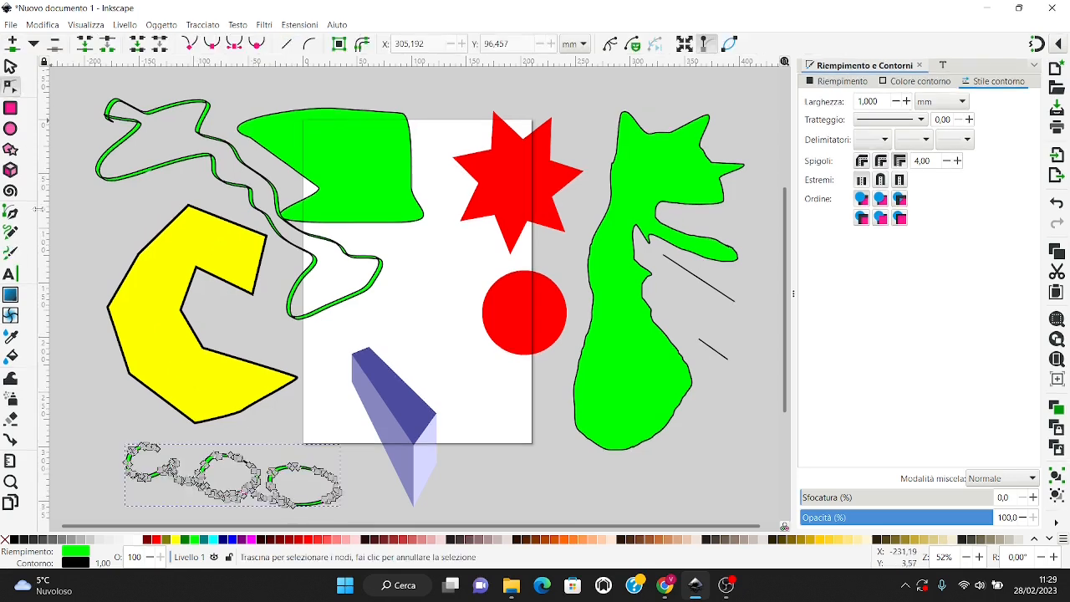
mouse_move(241, 461)
mouse_down()
mouse_move(249, 455)
mouse_move(236, 444)
mouse_up()
key(s)
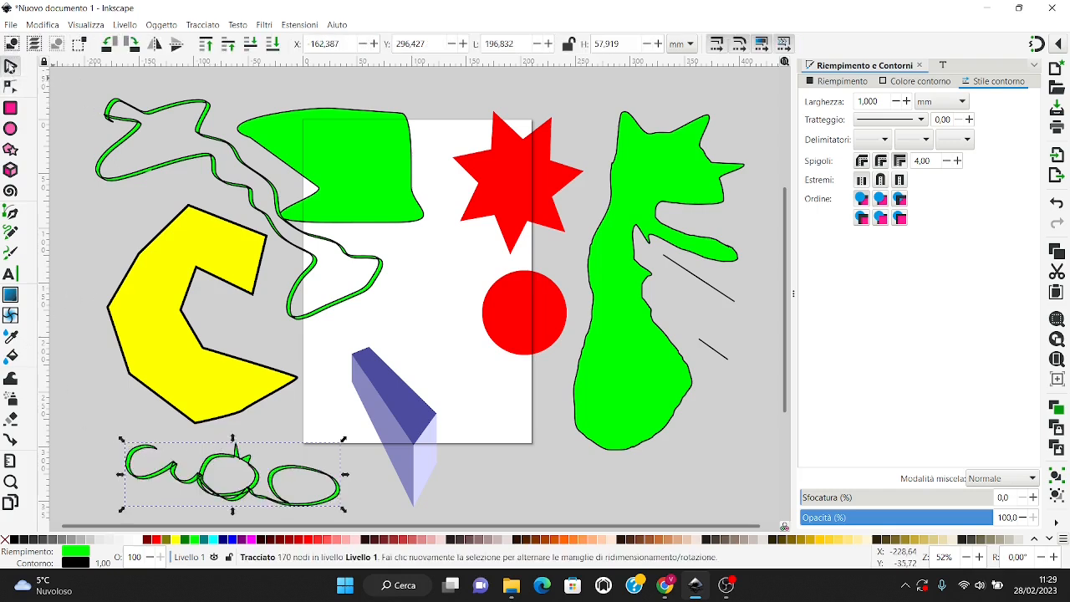
- Delete the C-shaped path, the curved lime shape, both calligraphic drawings and the 3D box
mouse_move(82, 83)
mouse_down()
mouse_move(139, 378)
mouse_move(361, 490)
mouse_move(449, 507)
mouse_up()
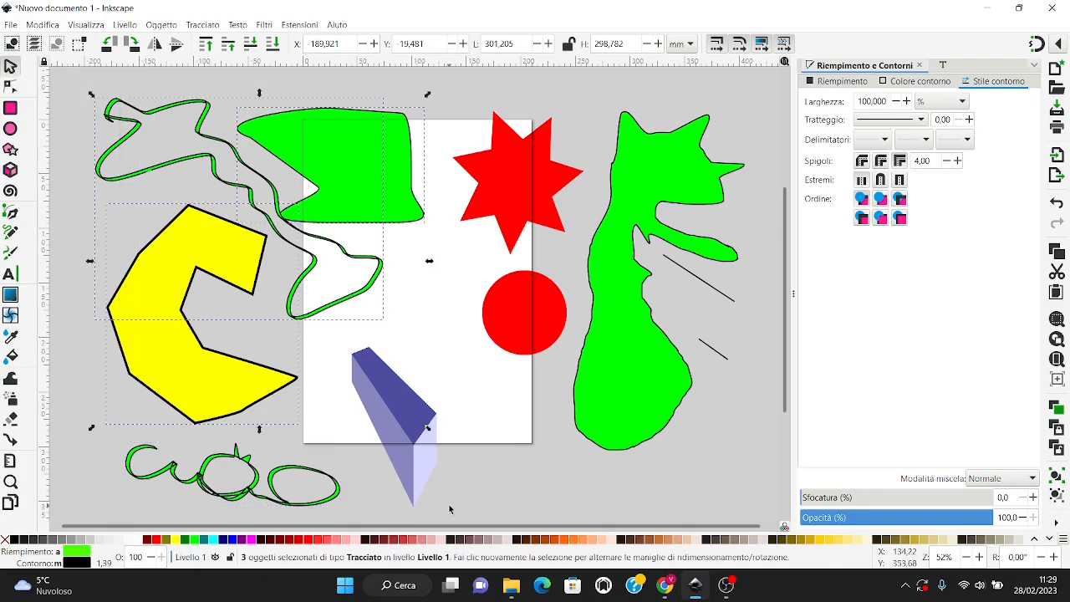
key(Delete)
drag(115, 340, 466, 504)
key(Delete)
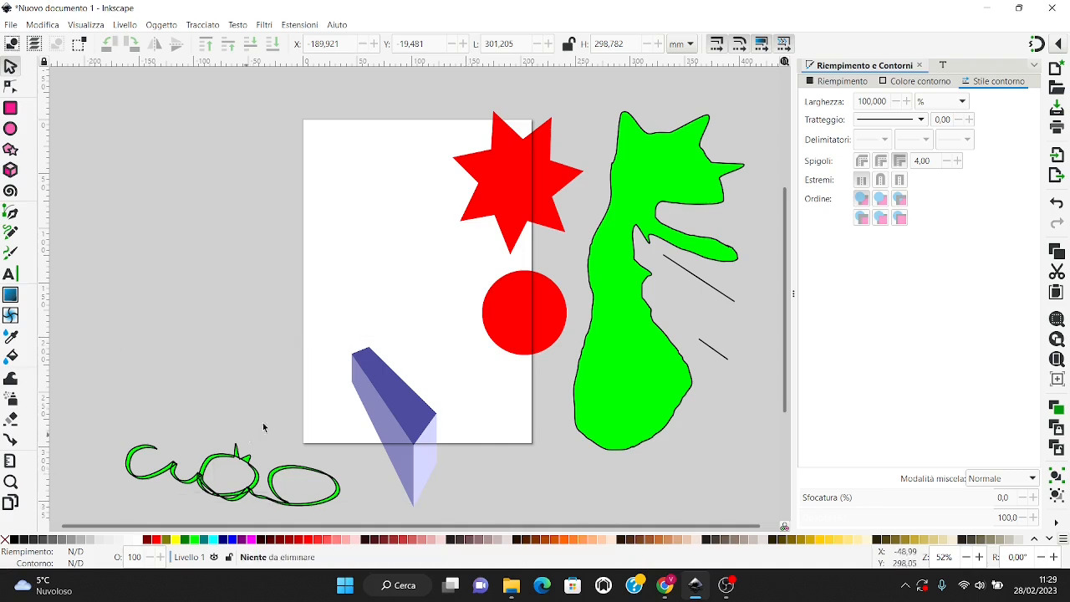
click(370, 414)
key(Delete)
click(206, 484)
key(Delete)
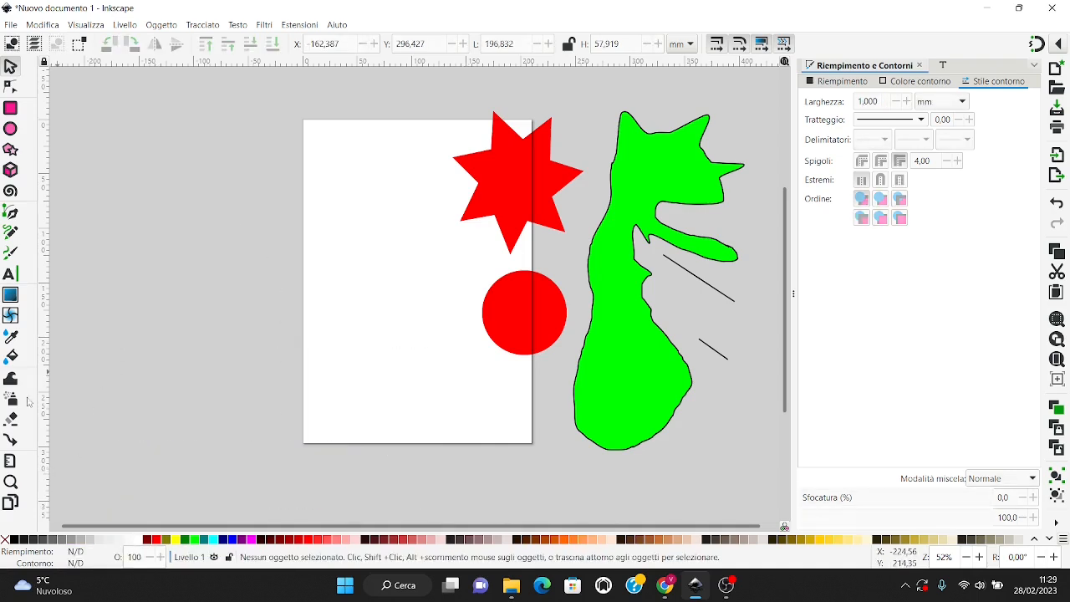
- Add the text "vero eroe academy" across the upper left edge of the page
key(t)
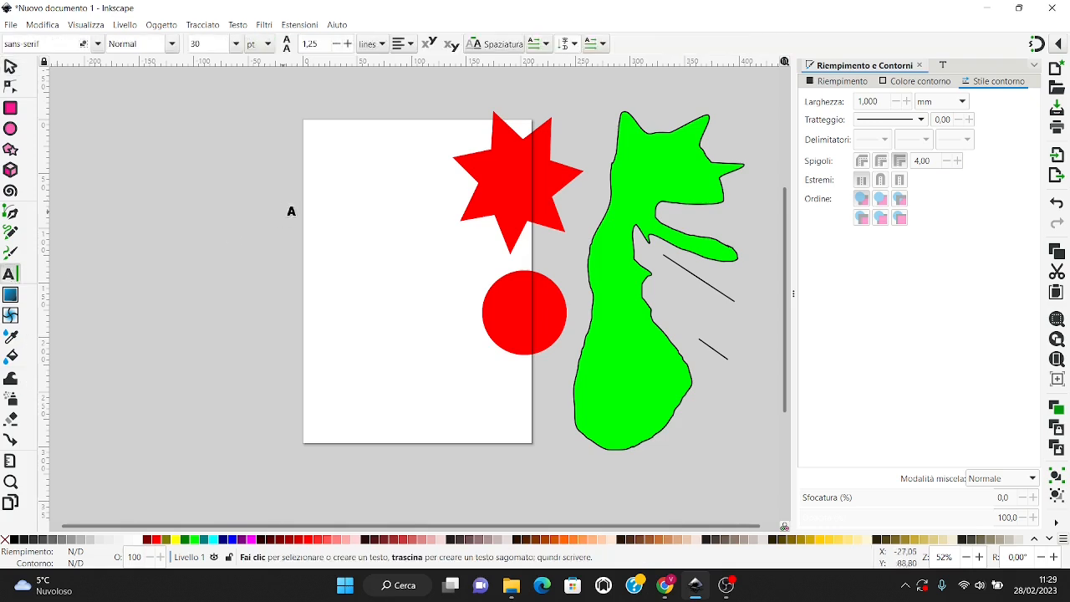
click(231, 158)
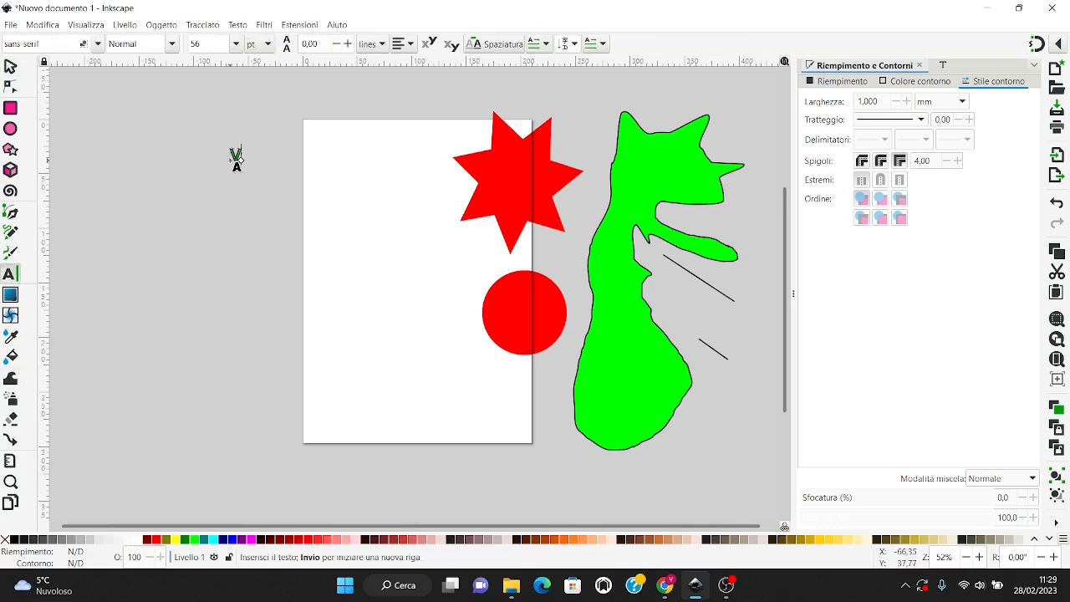
text(vero eroe academy)
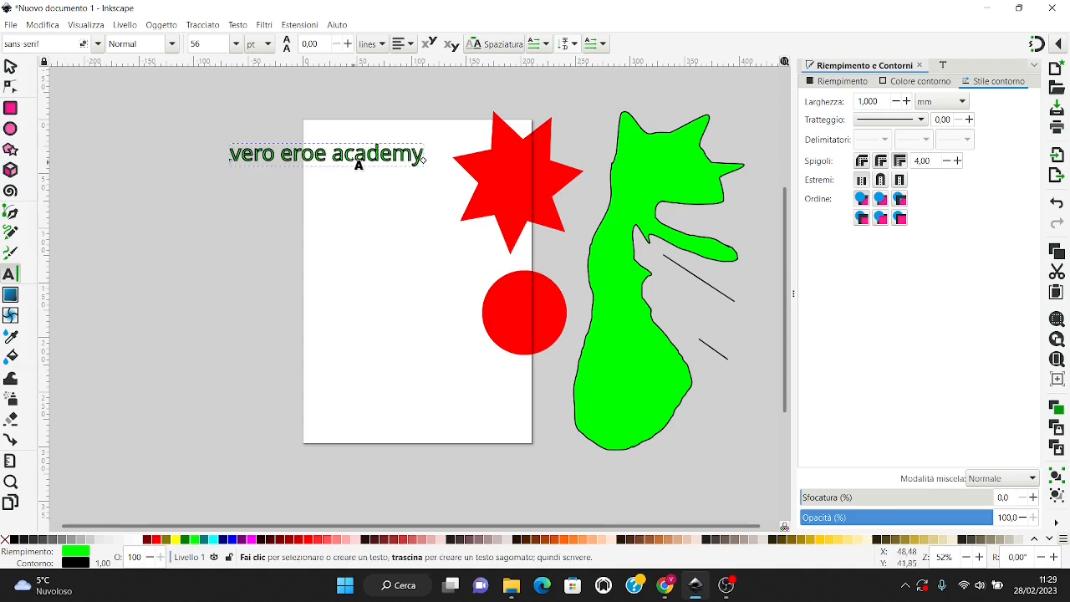
- Select the whole "vero eroe academy" text and choose the Bernard MT Condensed font after previewing several others
key(ctrl+a)
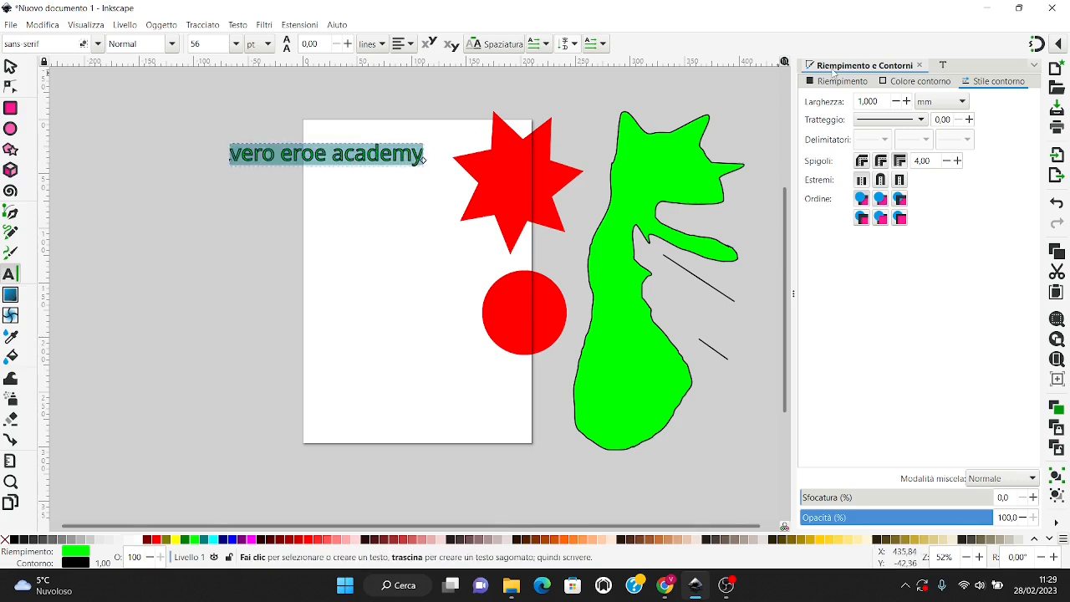
click(943, 66)
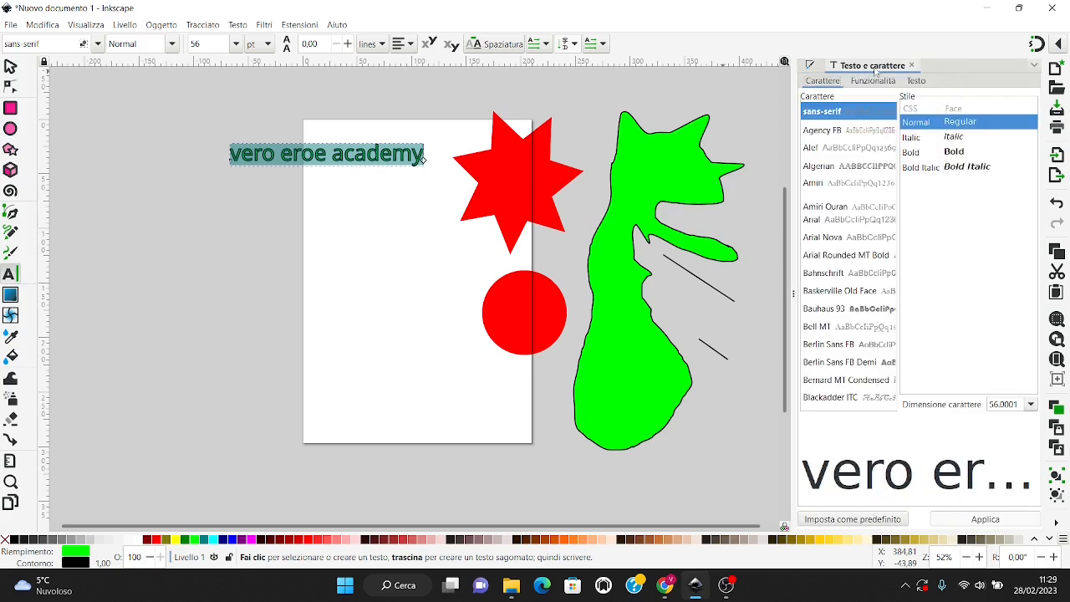
click(831, 128)
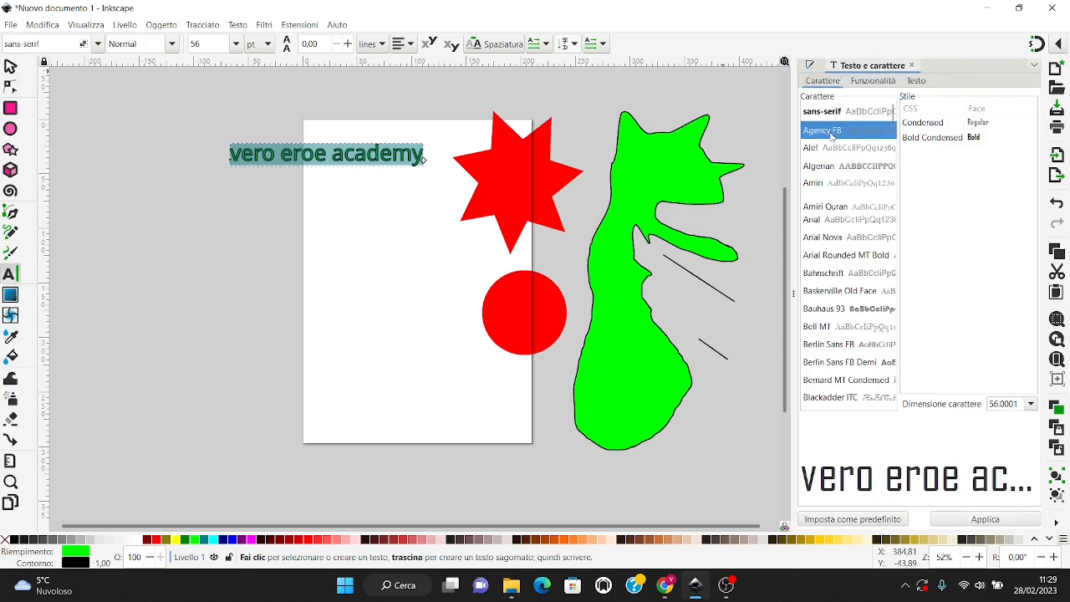
scroll(831, 140, down, 1)
scroll(832, 144, down, 2)
click(837, 147)
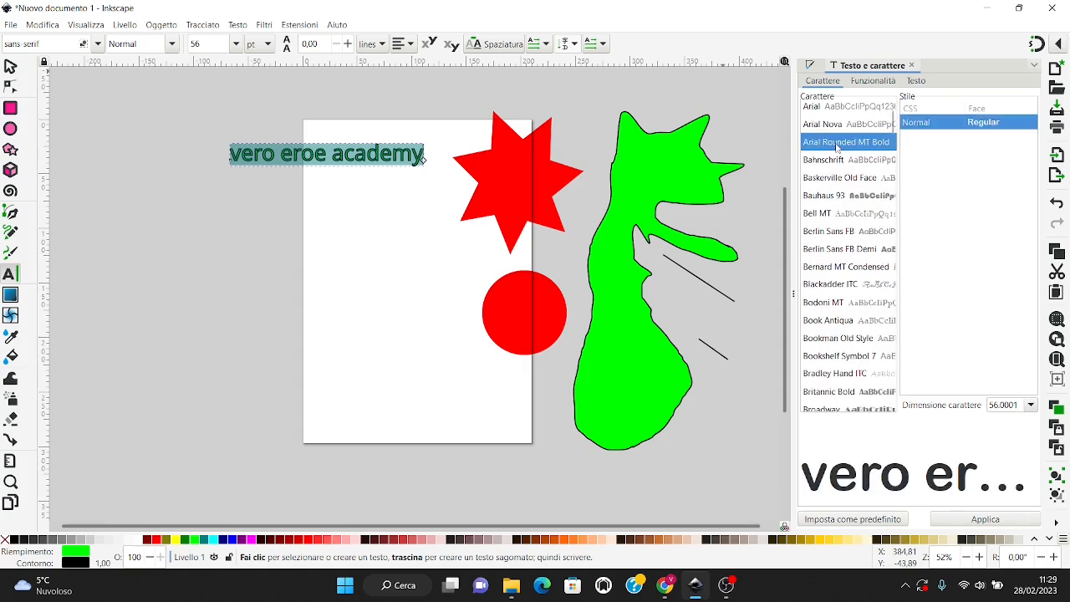
key(Down)
key(Down)
key(Down)
key(Down)
key(Down)
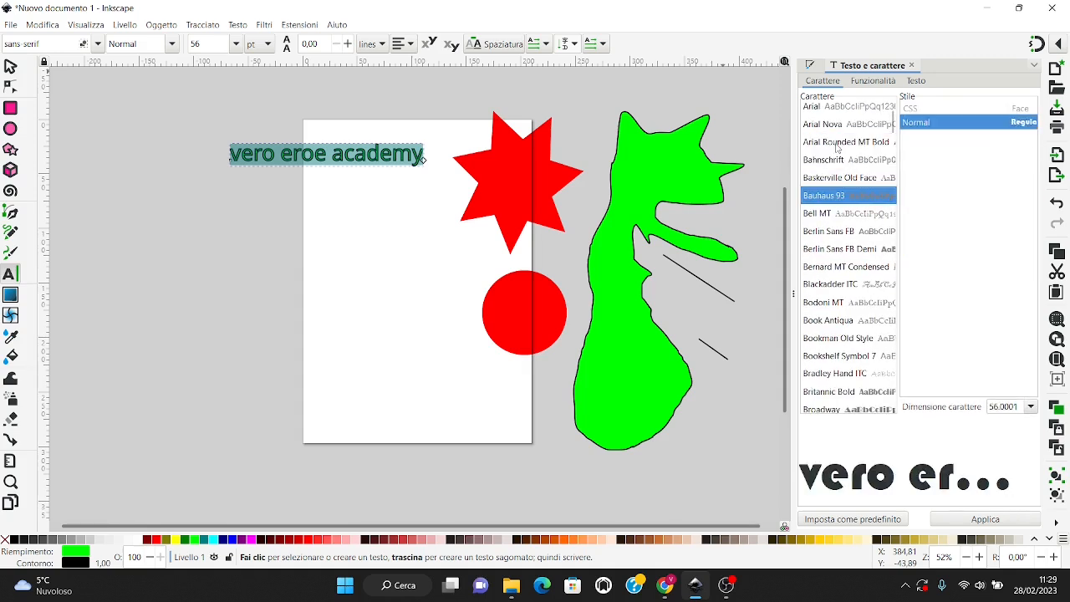
key(Down)
key(Down)
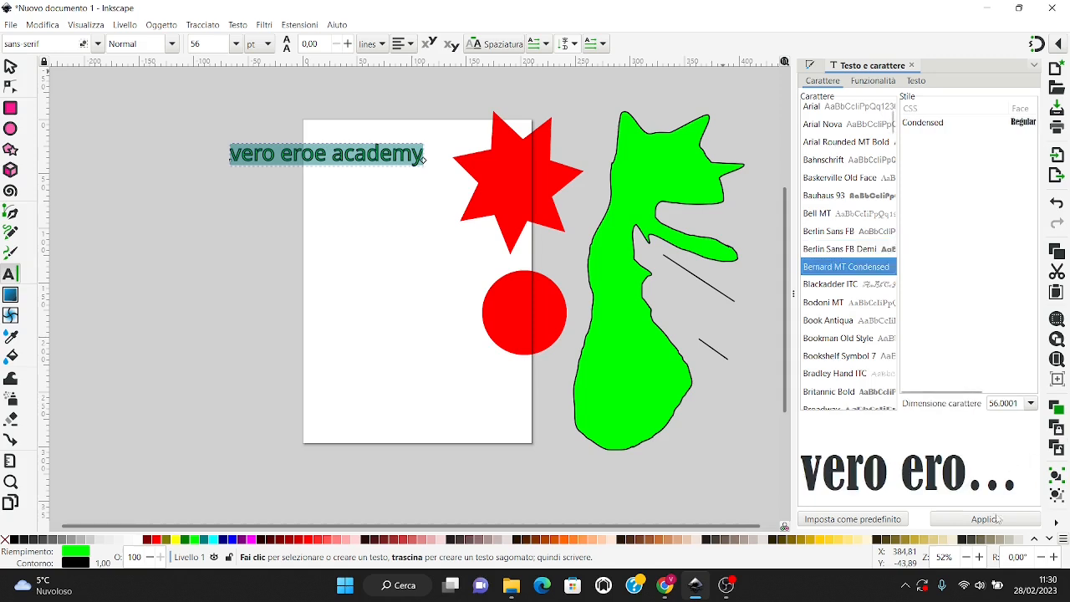
- Set the font size to 64 and apply the font settings to the text
click(1032, 404)
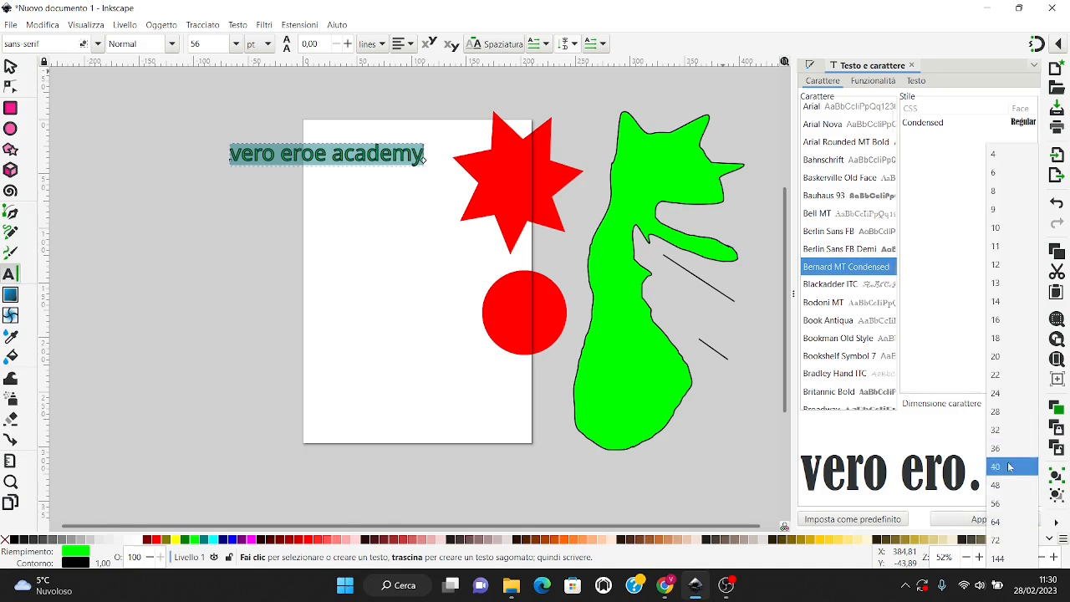
click(1009, 524)
click(995, 520)
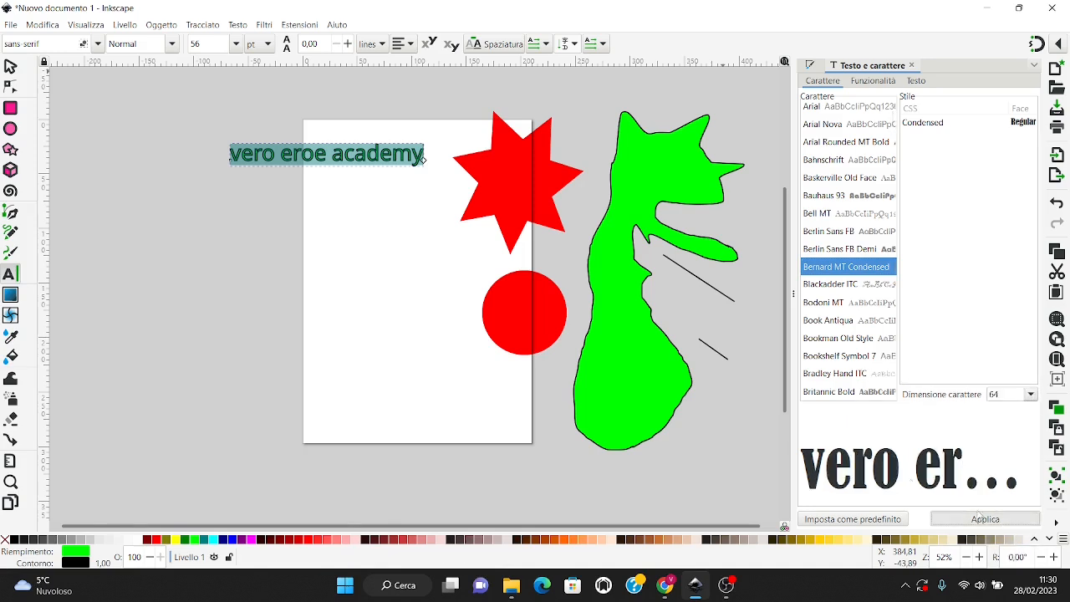
click(347, 214)
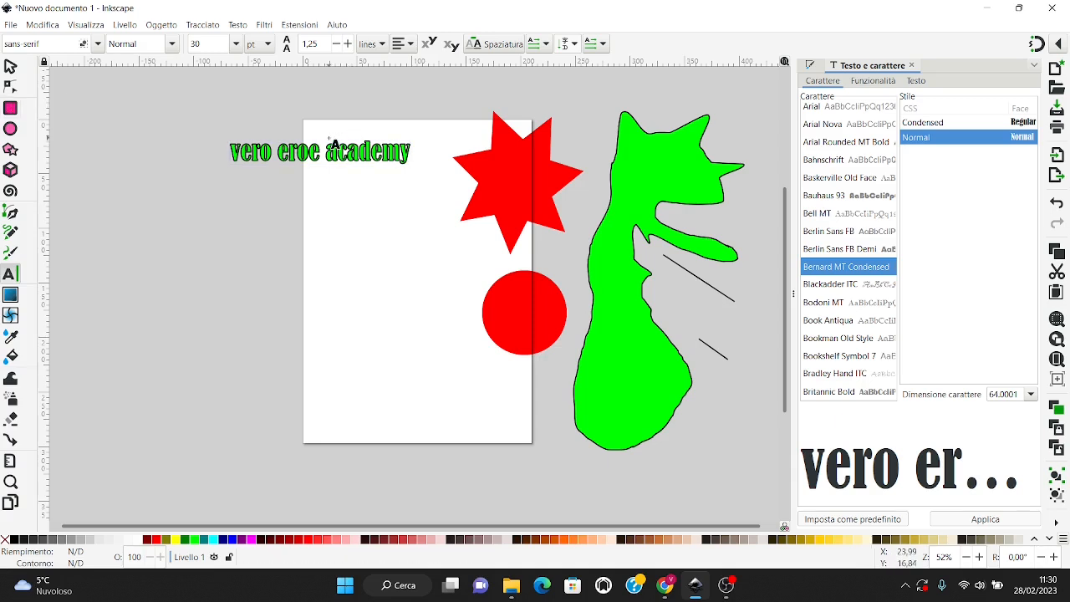
- Convert the "vero eroe academy" text object to paths
scroll(264, 152, up, 2)
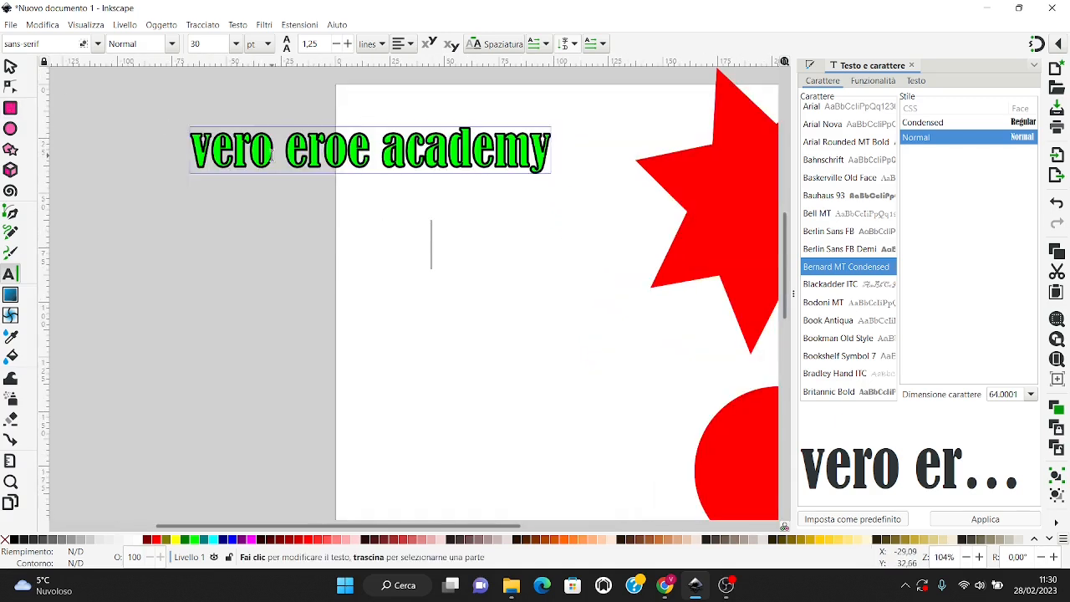
click(10, 87)
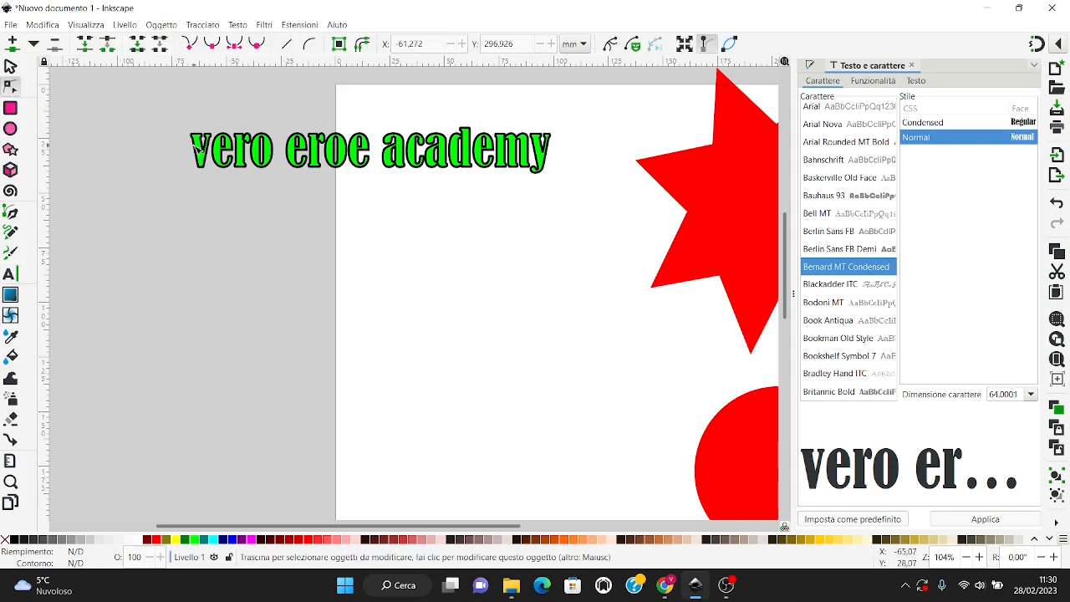
click(272, 152)
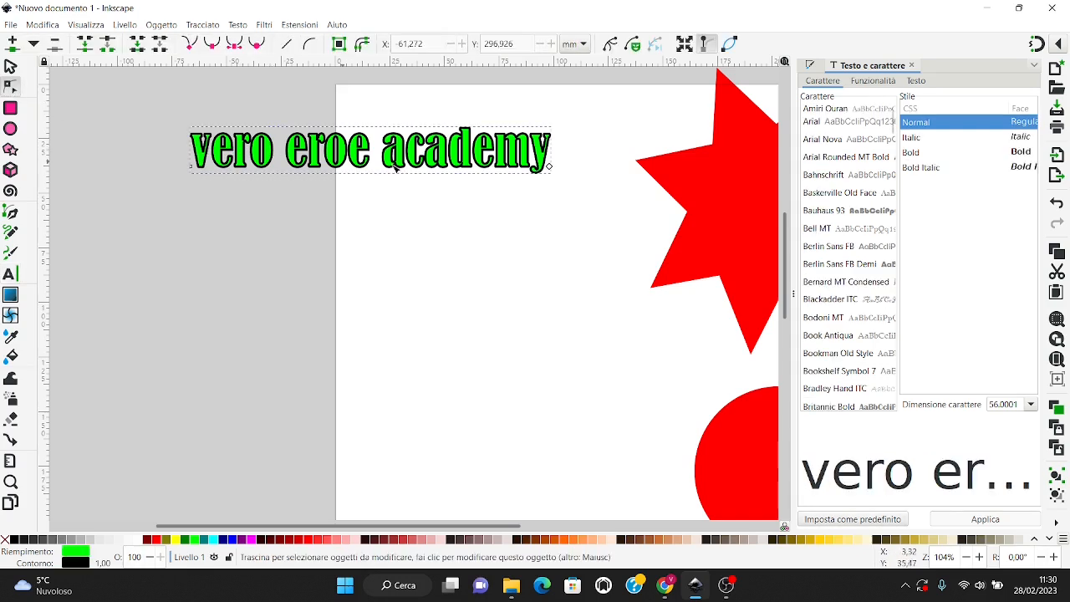
click(211, 30)
click(213, 40)
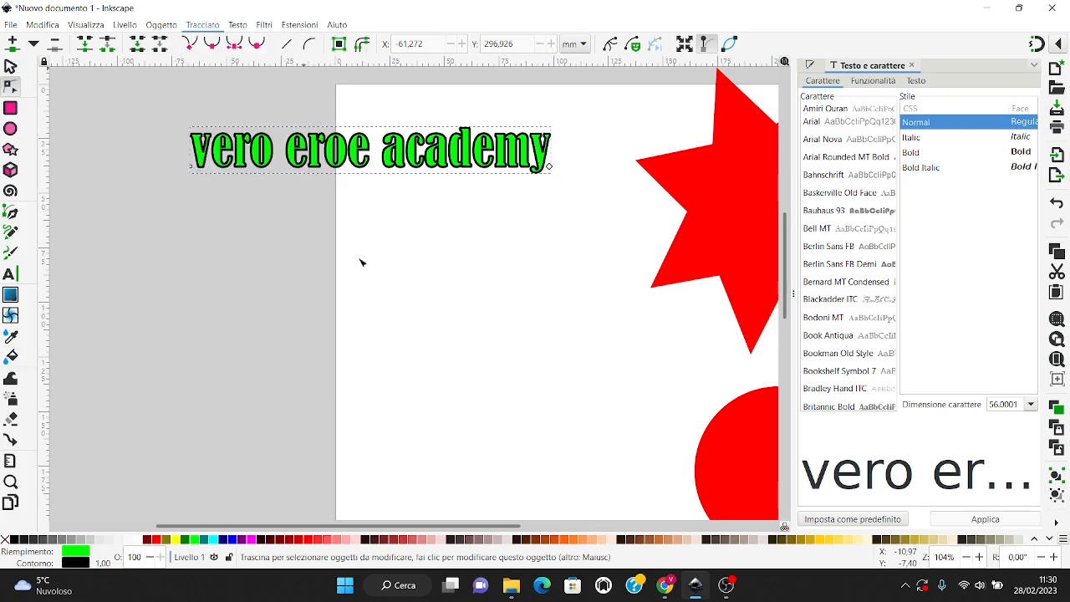
- Display the nodes of the "r" in "vero" and the first "e" in "eroe", then undo the path conversion and font change
click(11, 86)
click(244, 148)
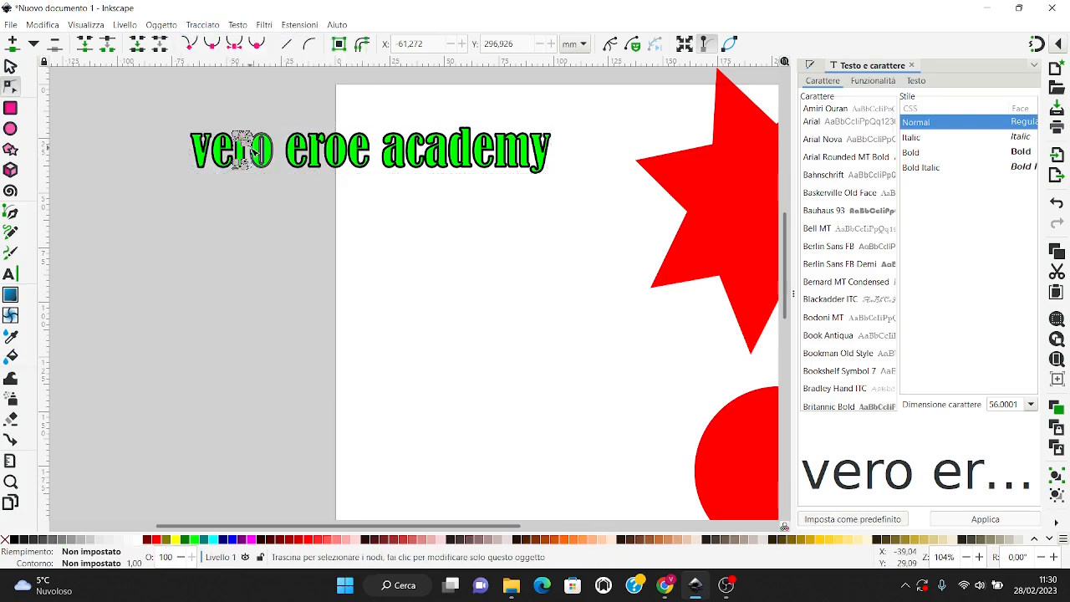
click(297, 152)
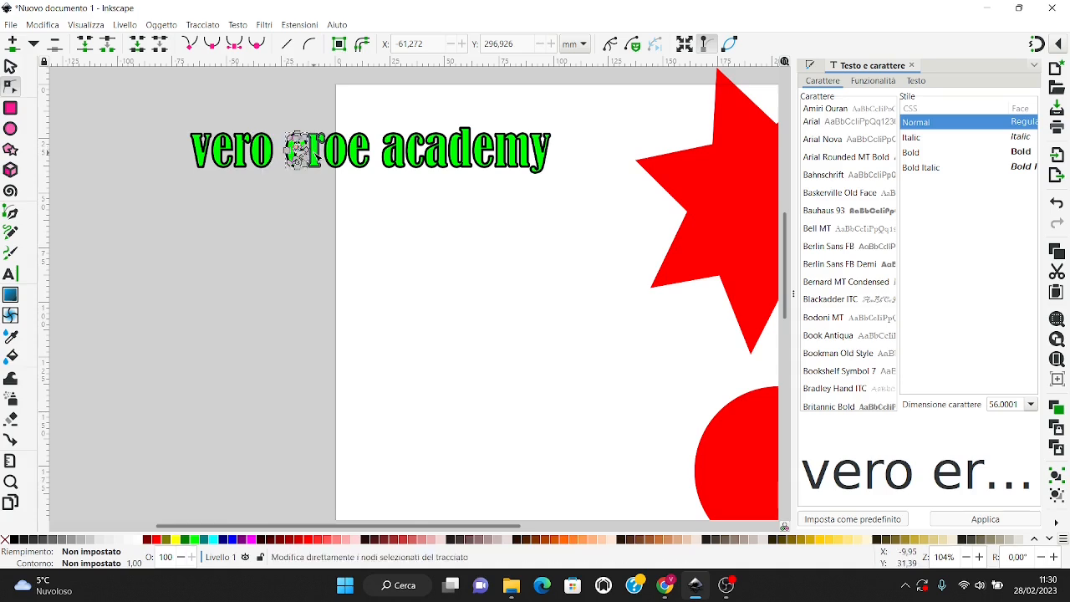
click(314, 184)
key(ctrl+z)
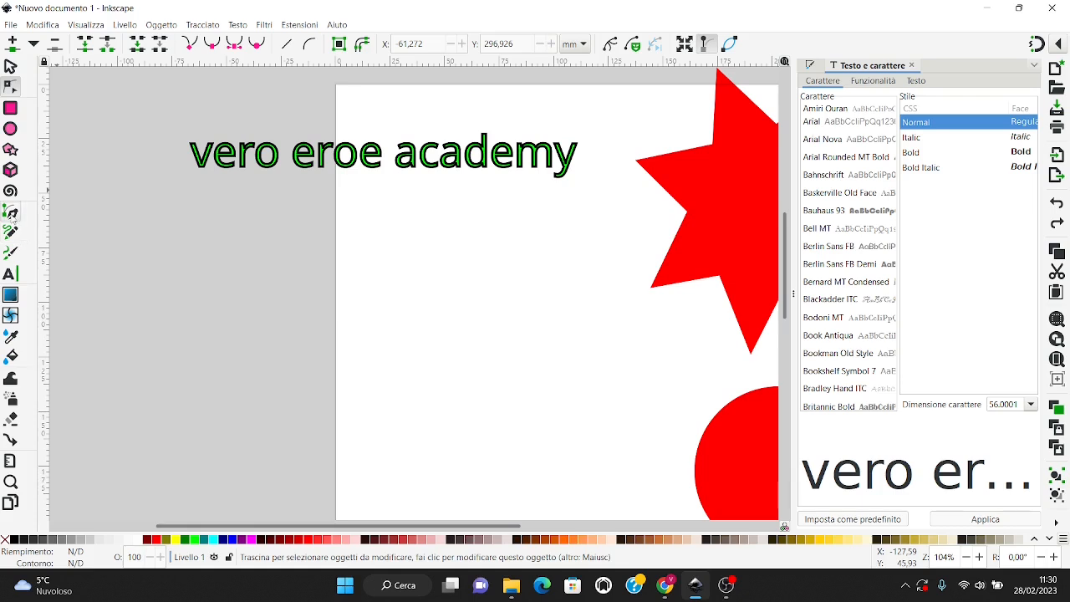
- Draw an open arched curve below the text across the page edge with the Pen tool and remove its fill
click(11, 212)
click(173, 356)
mouse_move(540, 376)
mouse_down()
mouse_move(574, 418)
mouse_move(586, 471)
mouse_move(664, 461)
mouse_move(652, 465)
mouse_up()
key(Return)
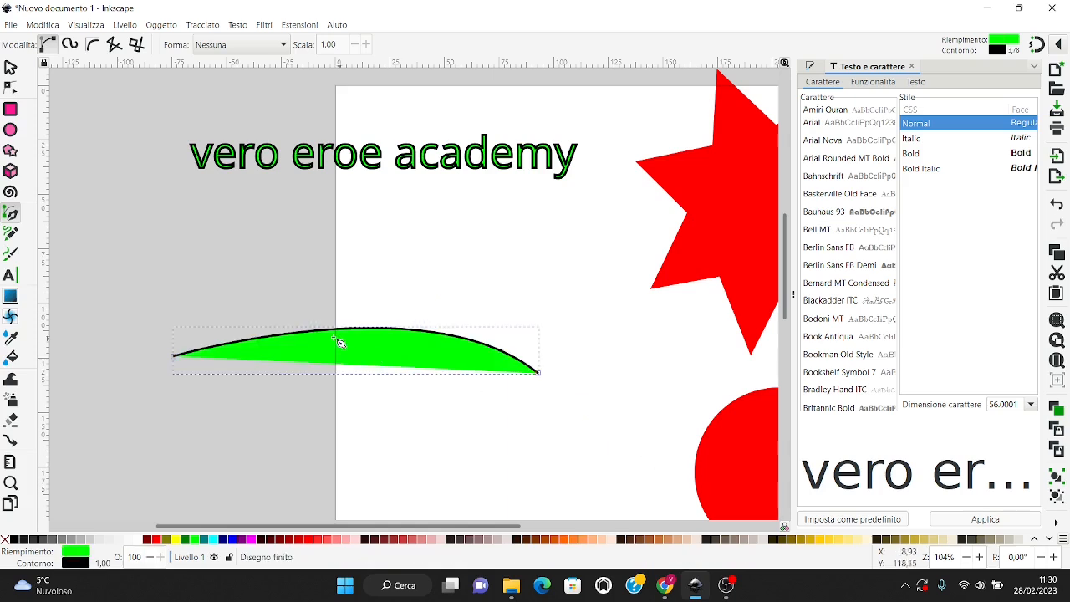
click(80, 554)
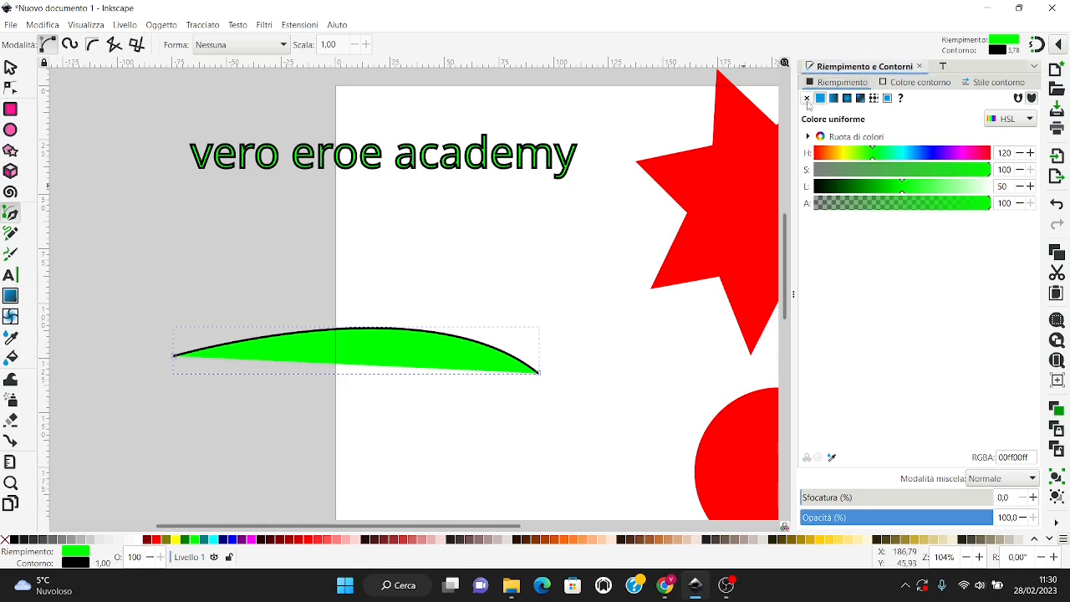
click(808, 99)
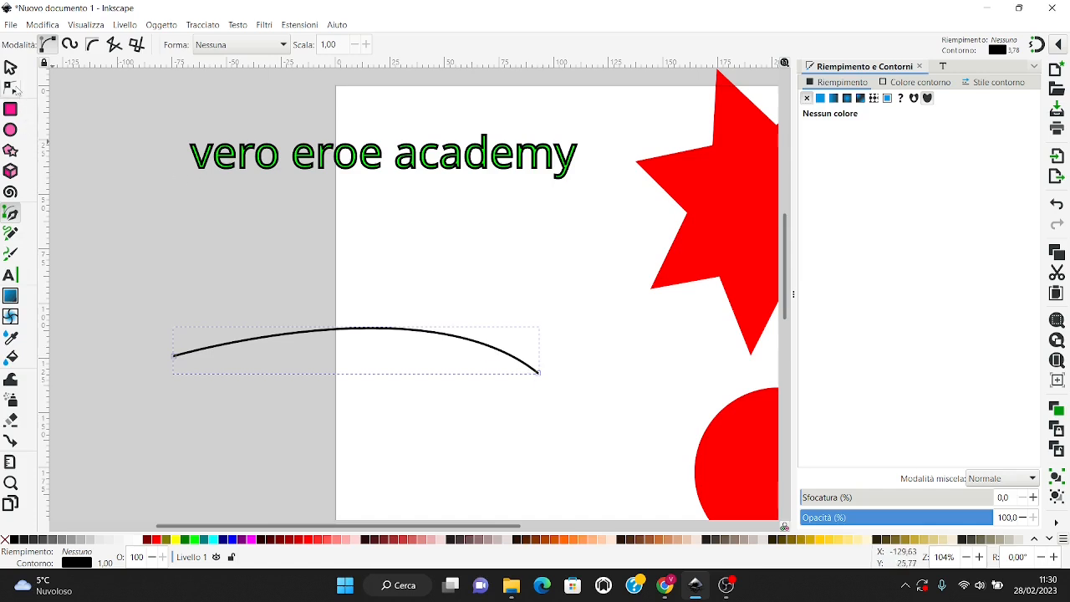
- Put the "vero eroe academy" text on the arched curve
click(10, 67)
click(231, 159)
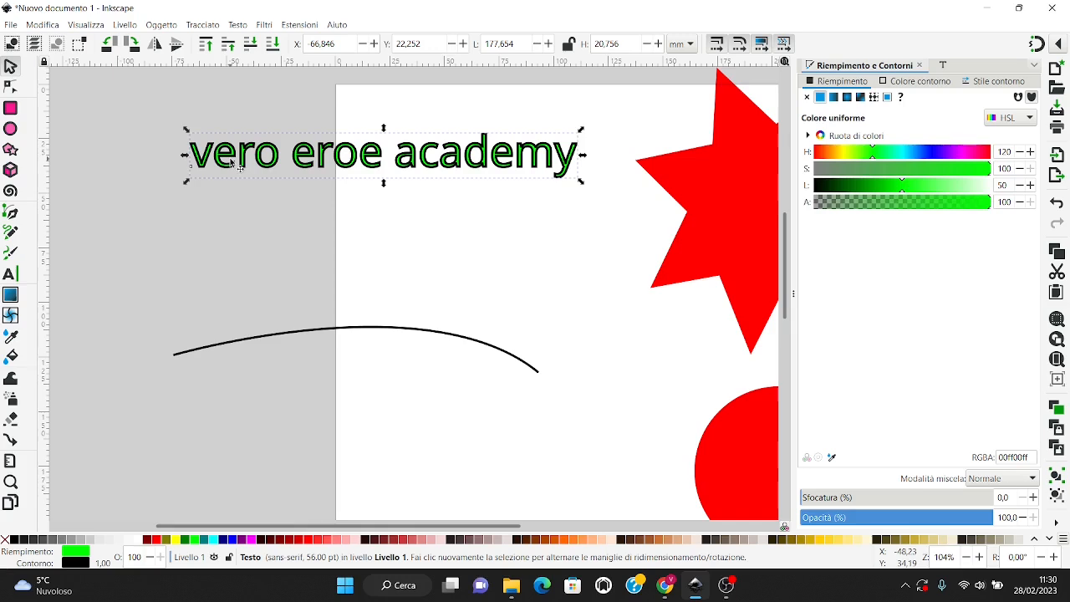
shift+click(325, 331)
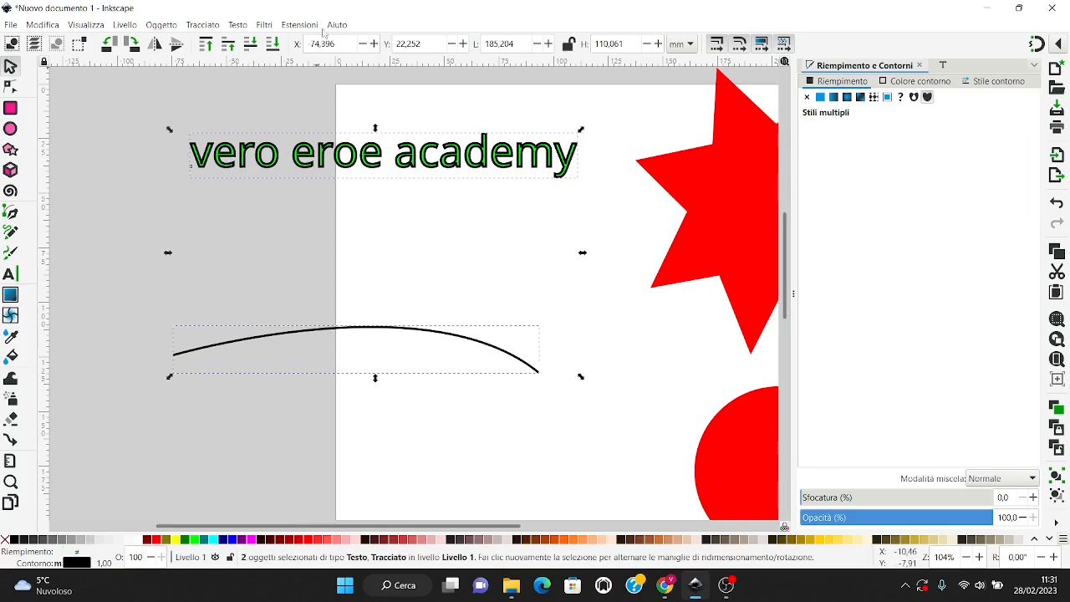
click(238, 24)
click(280, 92)
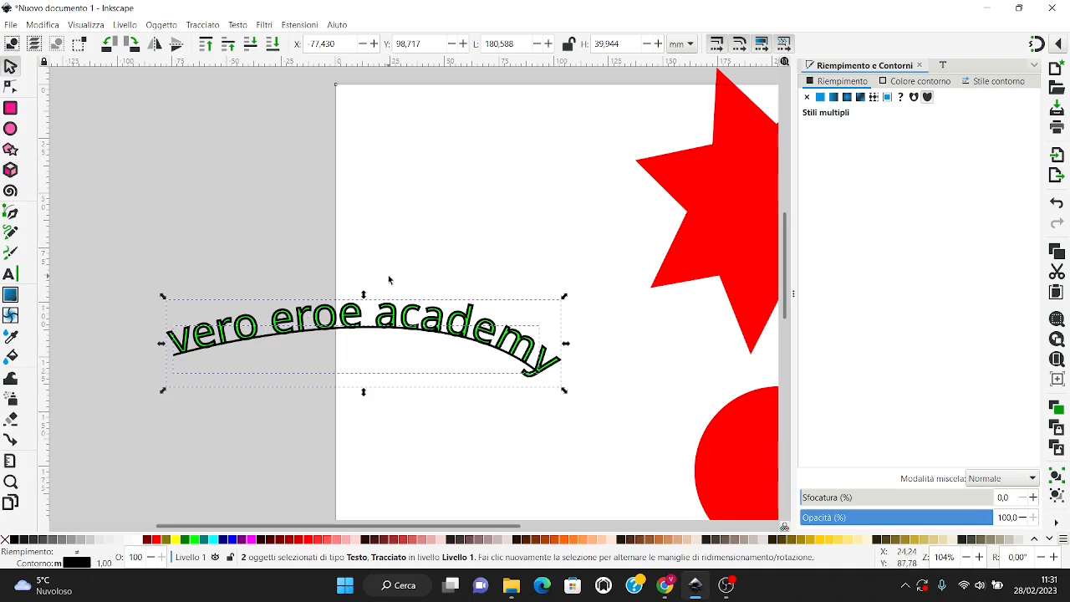
- Extend the arched curve by moving its end node farther into the page and reshape its bend with the Node tool
click(10, 86)
click(458, 342)
drag(536, 372, 657, 387)
drag(578, 275, 715, 215)
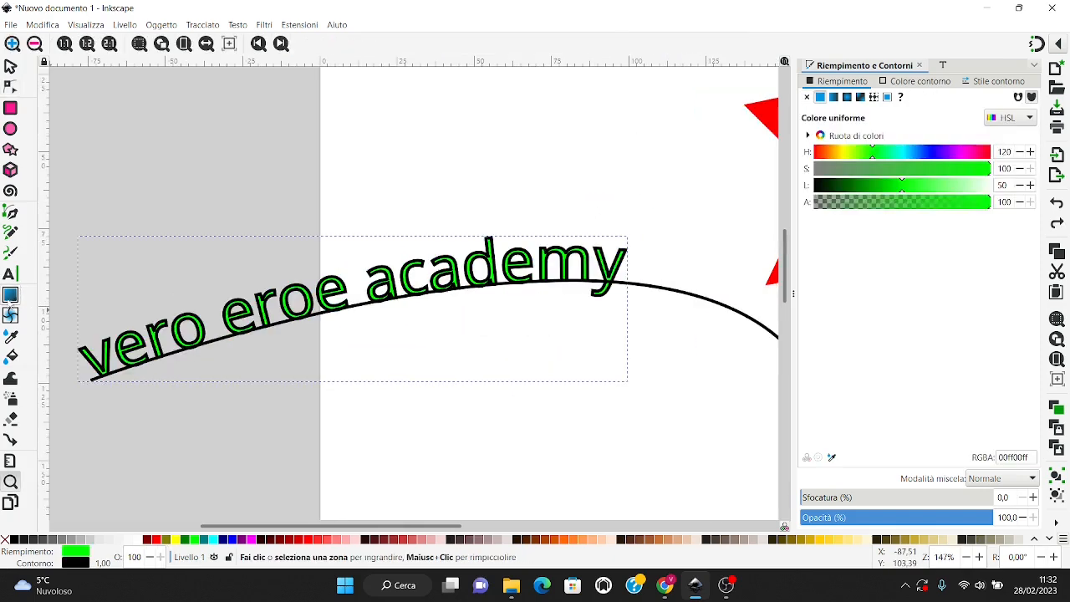
- Apply a linear gradient from green to transparent along the curved text, from the "v" to the "e" of "academy"
click(11, 296)
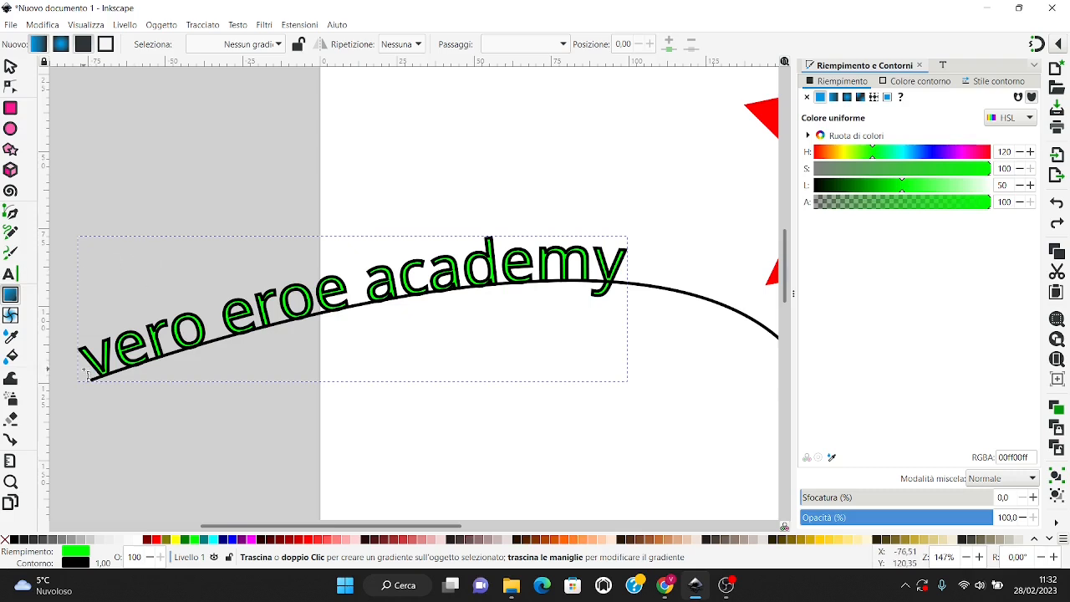
drag(95, 372, 518, 259)
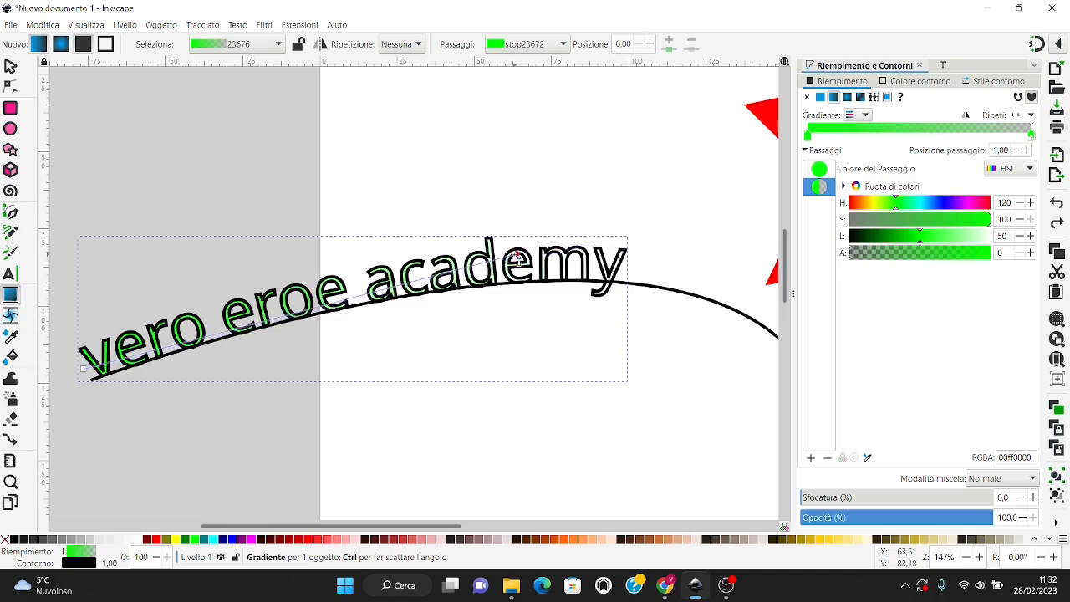
click(518, 259)
scroll(287, 347, up, 1)
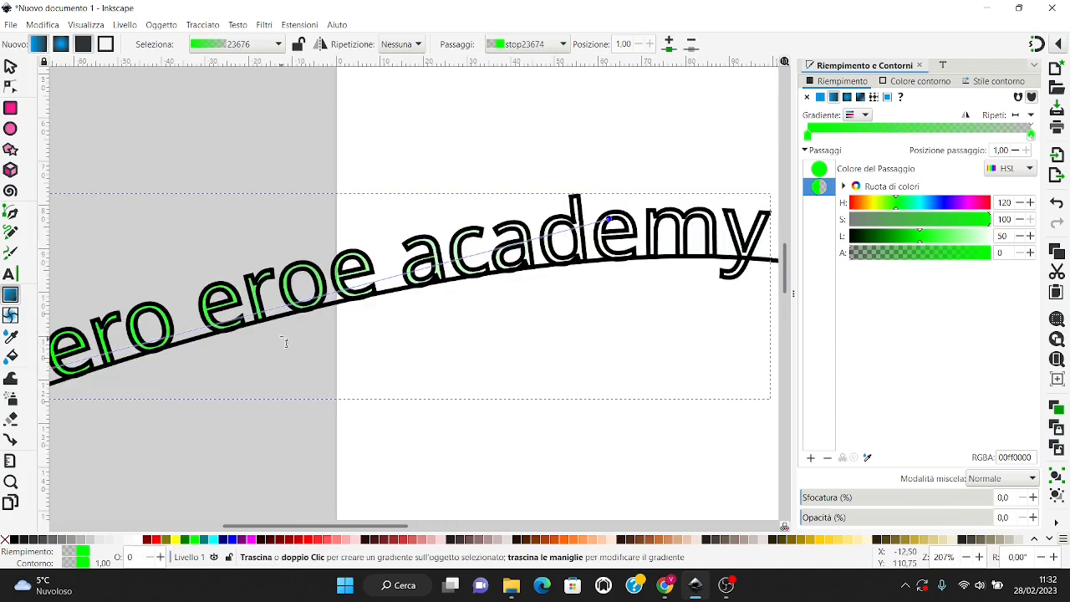
scroll(343, 281, down, 1)
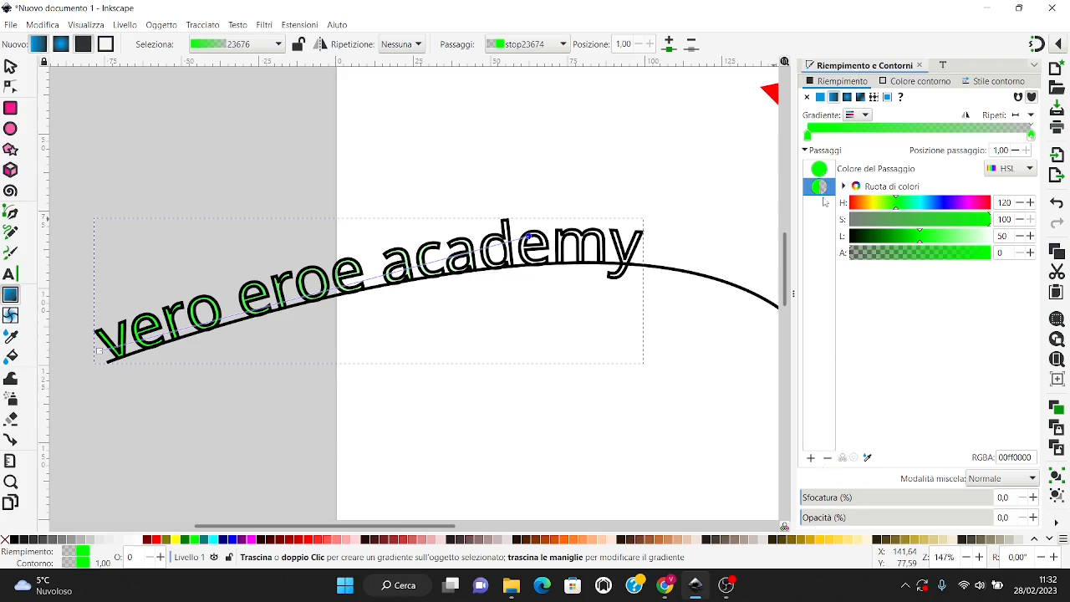
- Add two intermediate stops to the text's gradient, shifting the first toward the start and the second to position 0.76
click(810, 458)
click(810, 459)
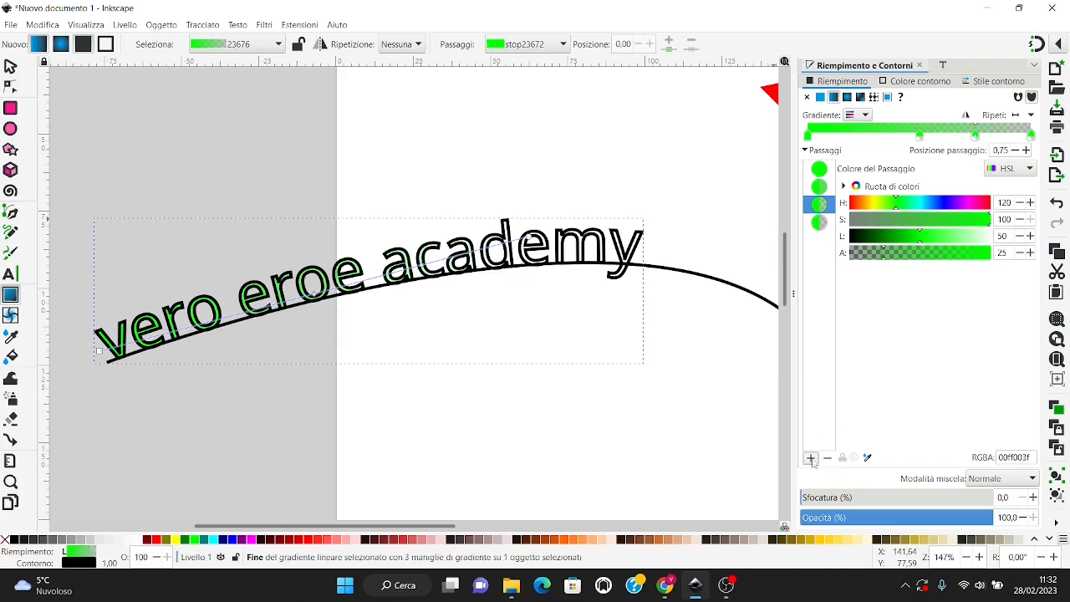
drag(919, 135, 888, 135)
mouse_move(972, 136)
mouse_down()
mouse_move(955, 134)
mouse_move(997, 134)
mouse_move(979, 134)
mouse_up()
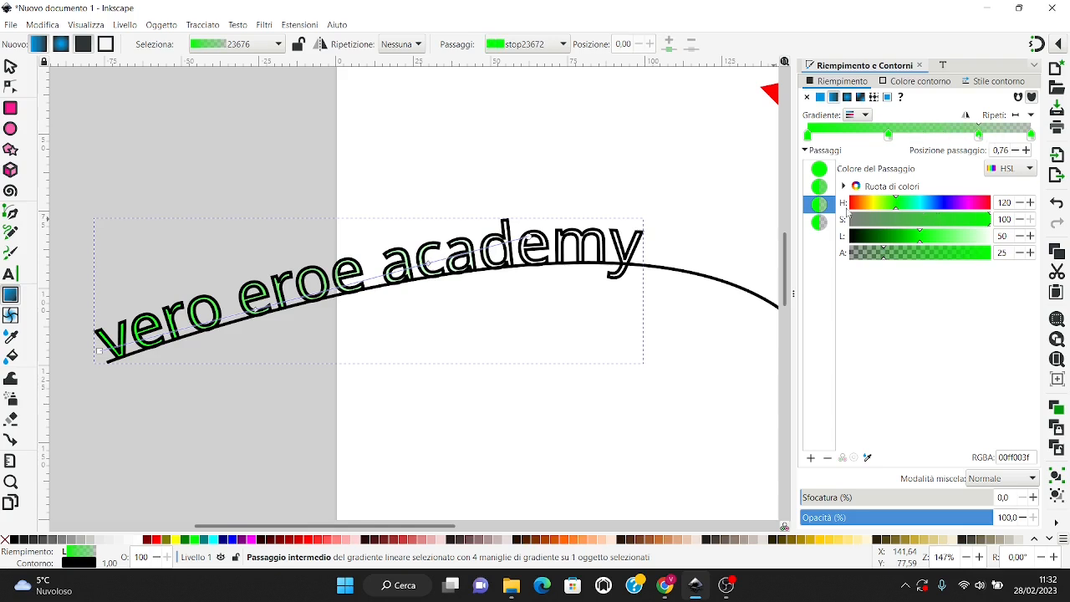
- Change the gradient's last stop to opaque blue with hue 225 and alpha 100
click(821, 223)
click(939, 207)
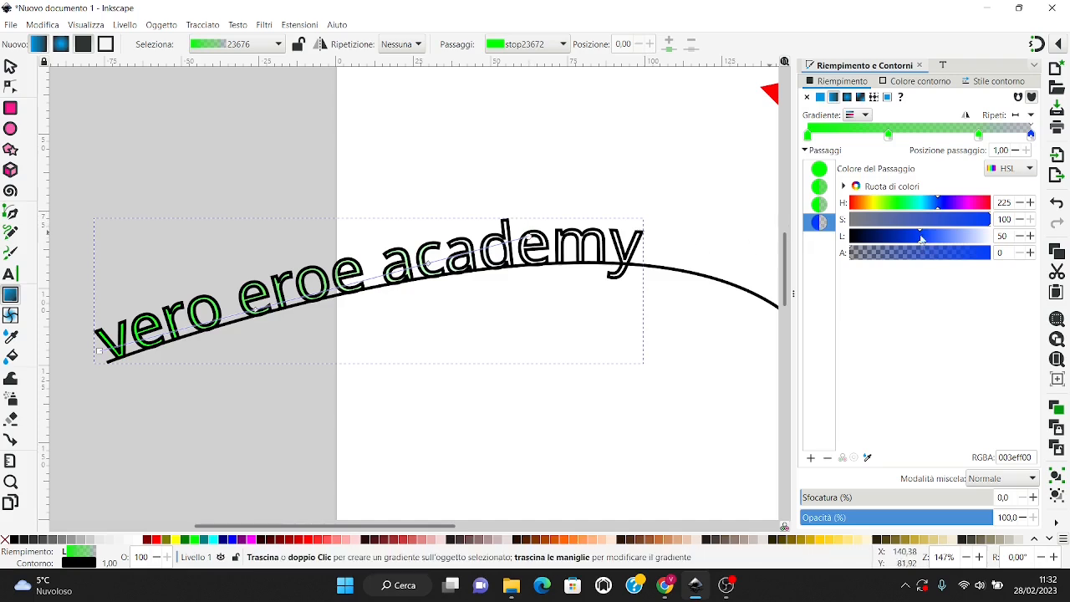
drag(980, 254, 996, 257)
- Shorten the gradient to end near the start of "academy" and bring its middle stops closer together, the second stop at 0.41
drag(528, 237, 455, 250)
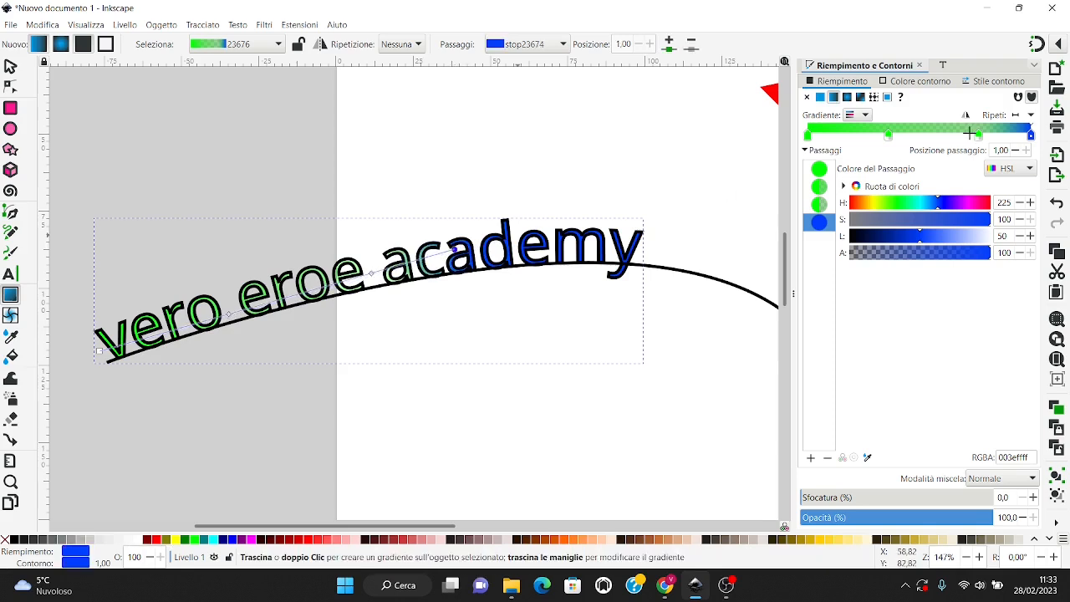
drag(980, 136, 899, 135)
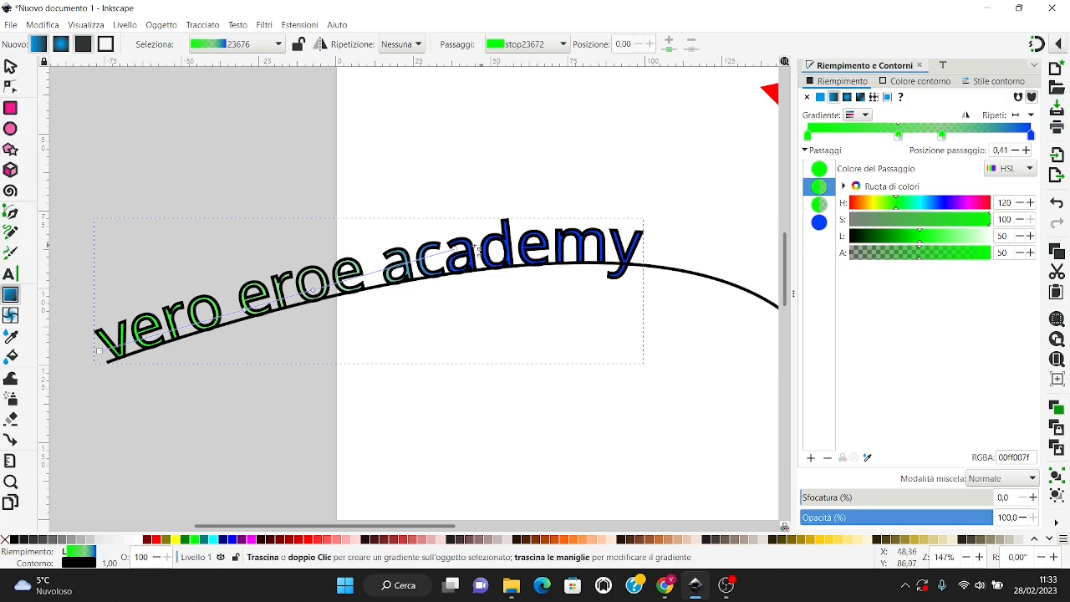
click(461, 252)
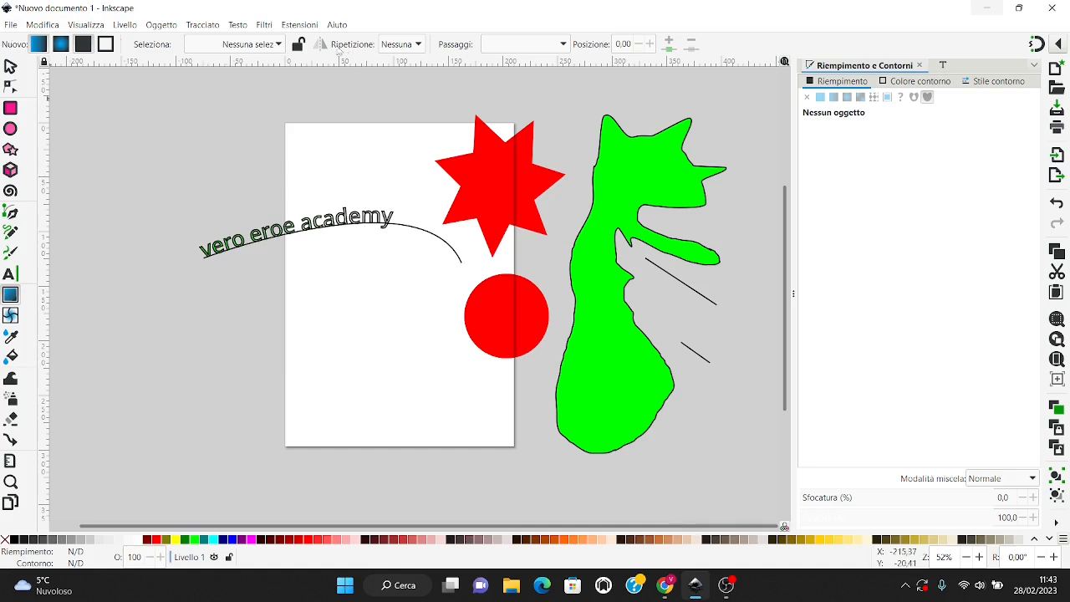
click(203, 24)
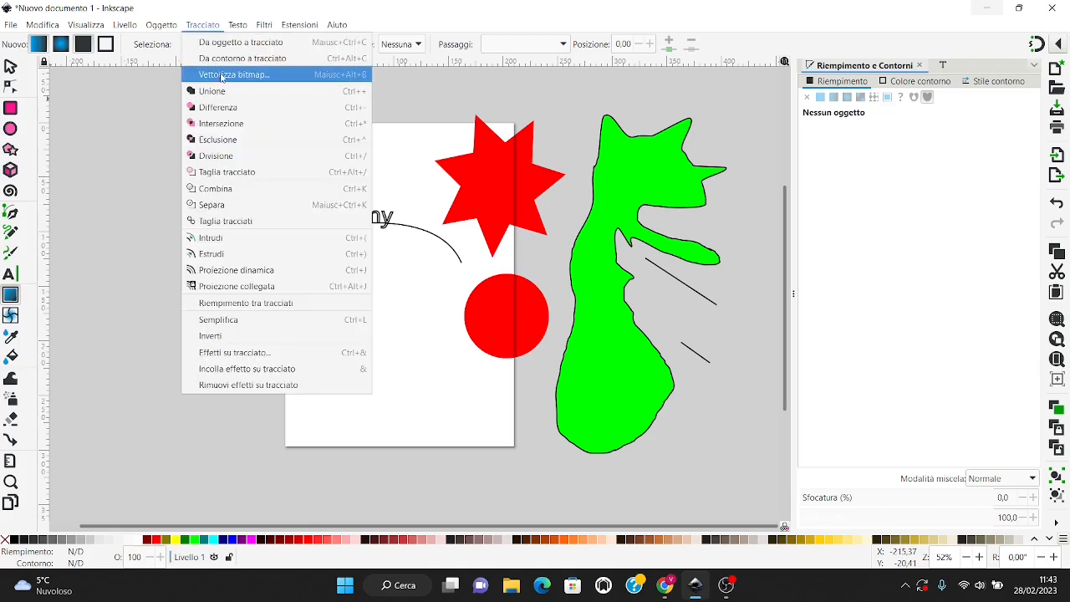
mouse_move(22, 27)
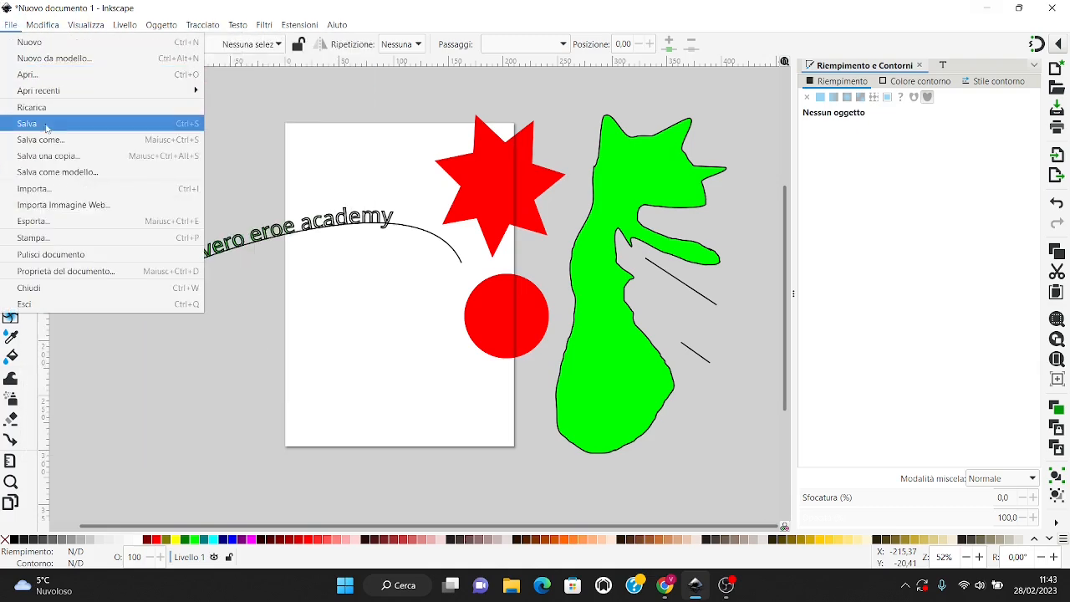
- Import the right-gc445b937d_640 arrow image and position it below the curved text
click(48, 190)
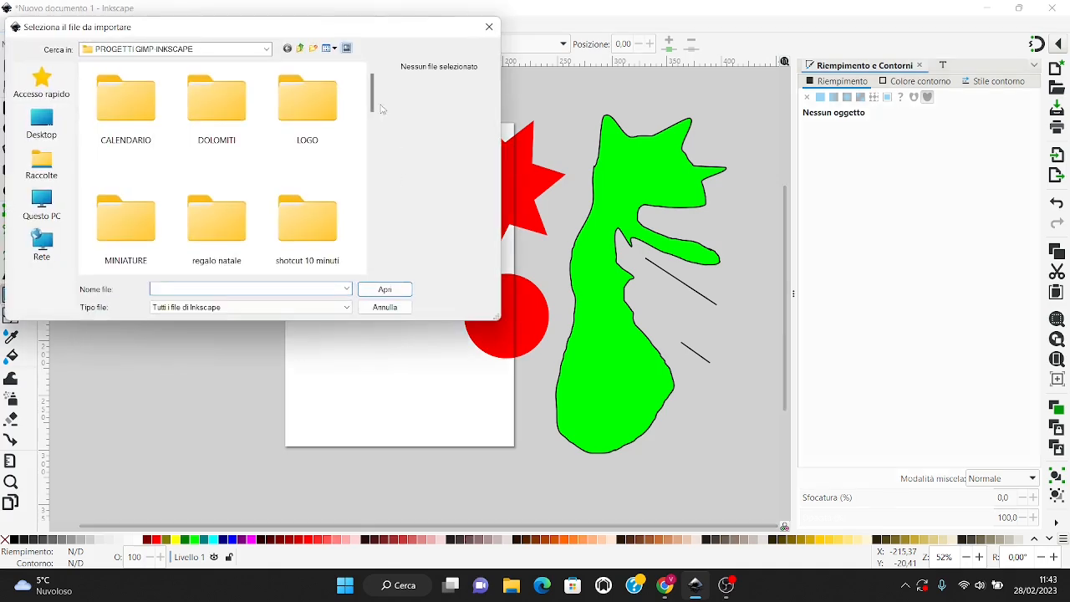
scroll(372, 207, down, 10)
scroll(372, 208, down, 2)
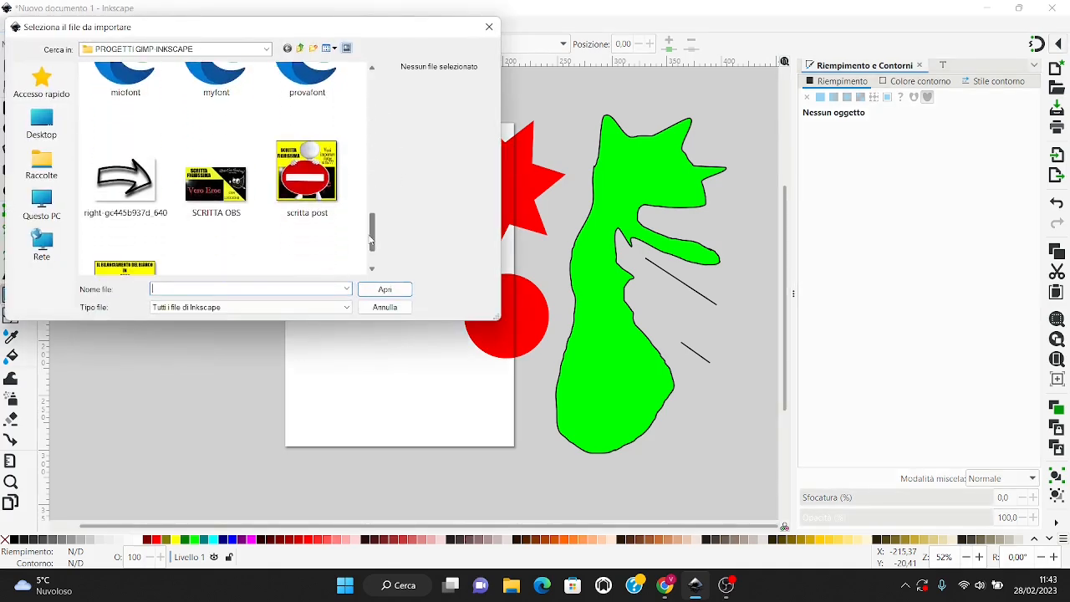
click(125, 176)
click(386, 290)
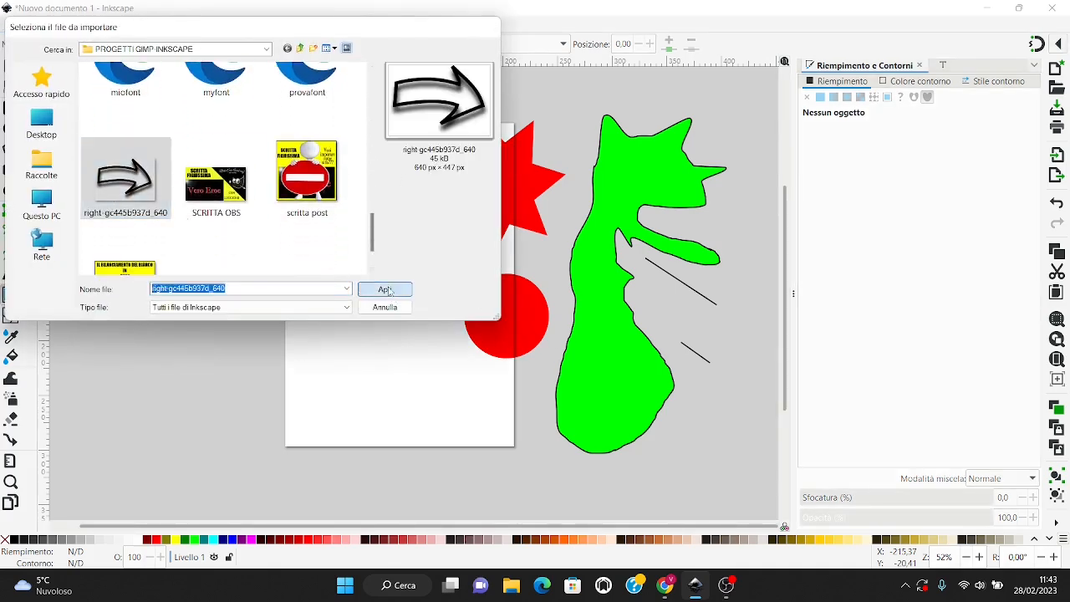
click(258, 195)
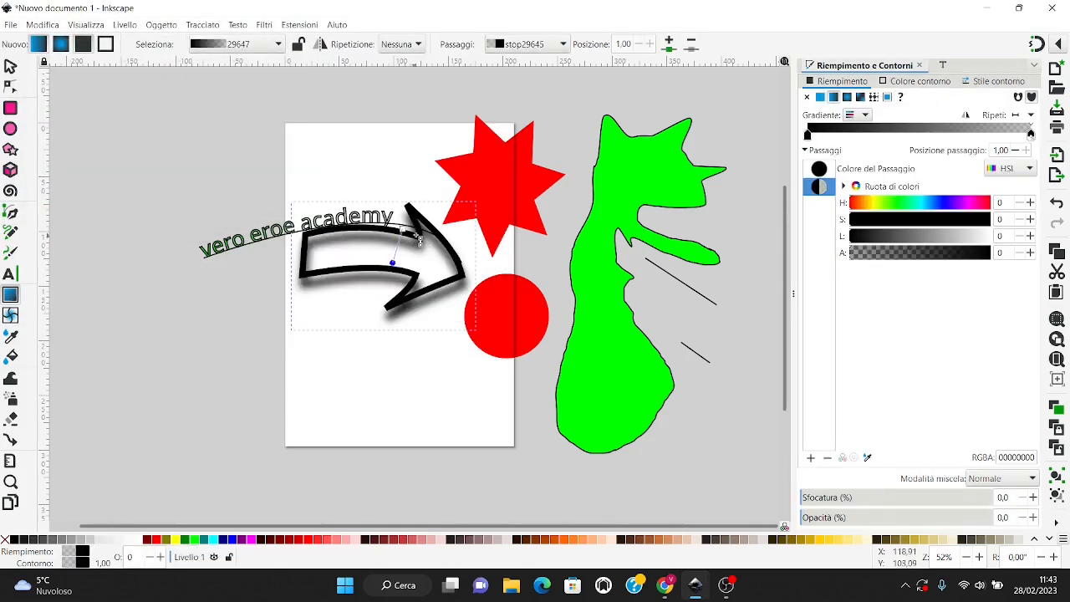
key(s)
drag(422, 235, 390, 287)
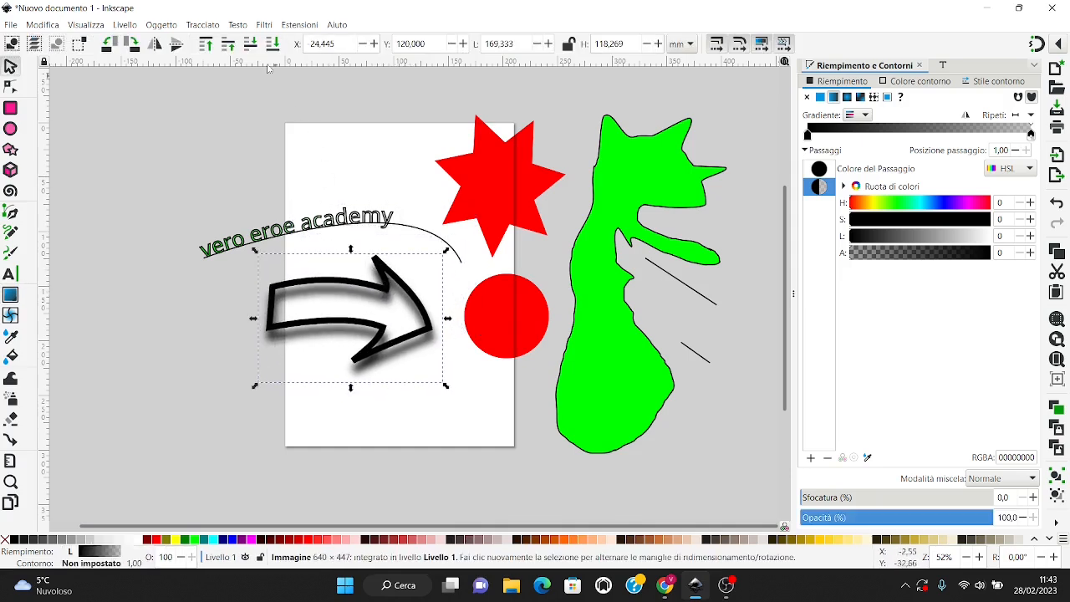
- Vectorize the arrow bitmap with a multicolour trace, using brightness steps and 8 scans
click(204, 25)
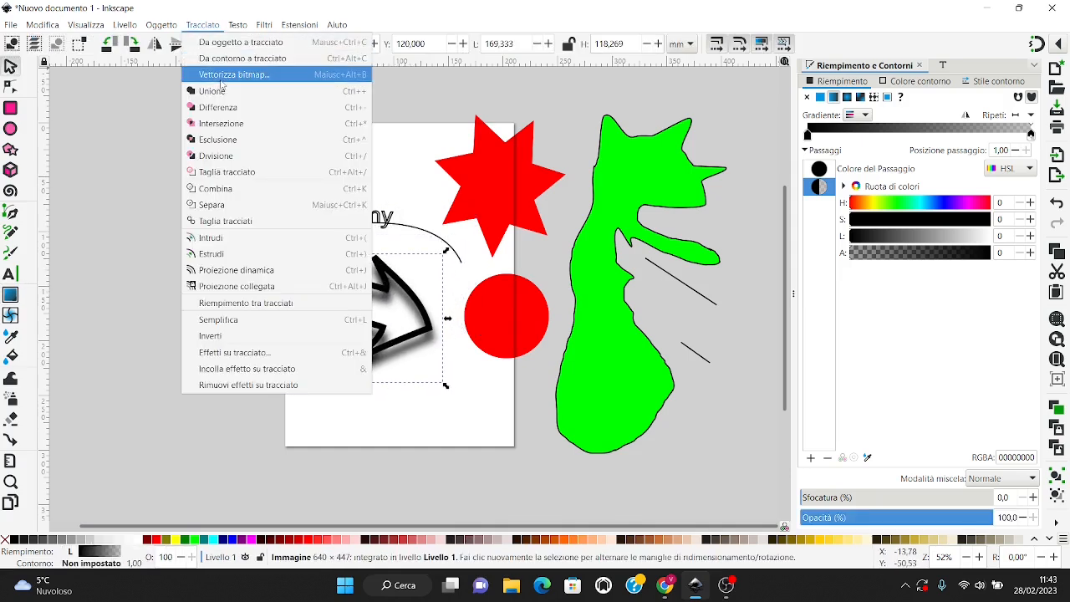
click(230, 75)
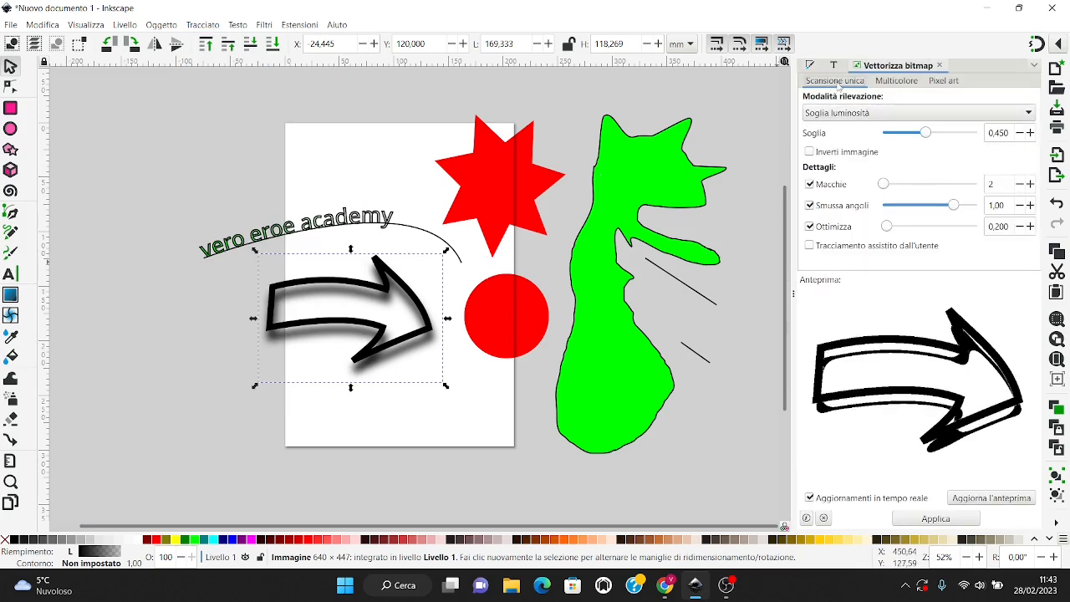
click(892, 82)
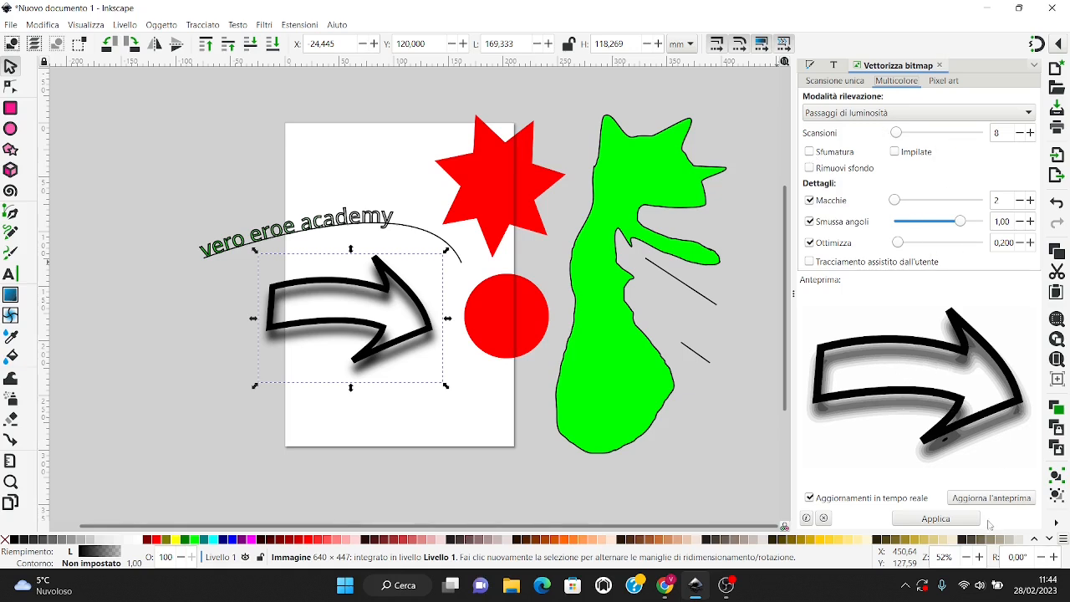
click(936, 518)
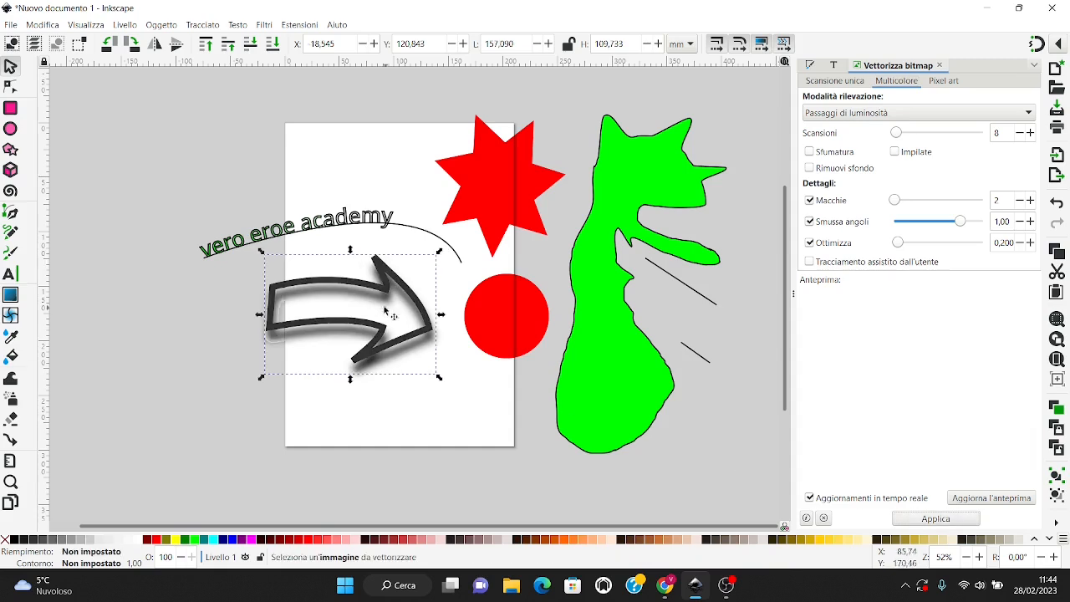
- Move the traced arrow off the original bitmap and place it directly below the original arrow
mouse_move(365, 289)
mouse_down()
mouse_move(363, 352)
mouse_move(359, 332)
mouse_move(375, 310)
mouse_up()
click(315, 228)
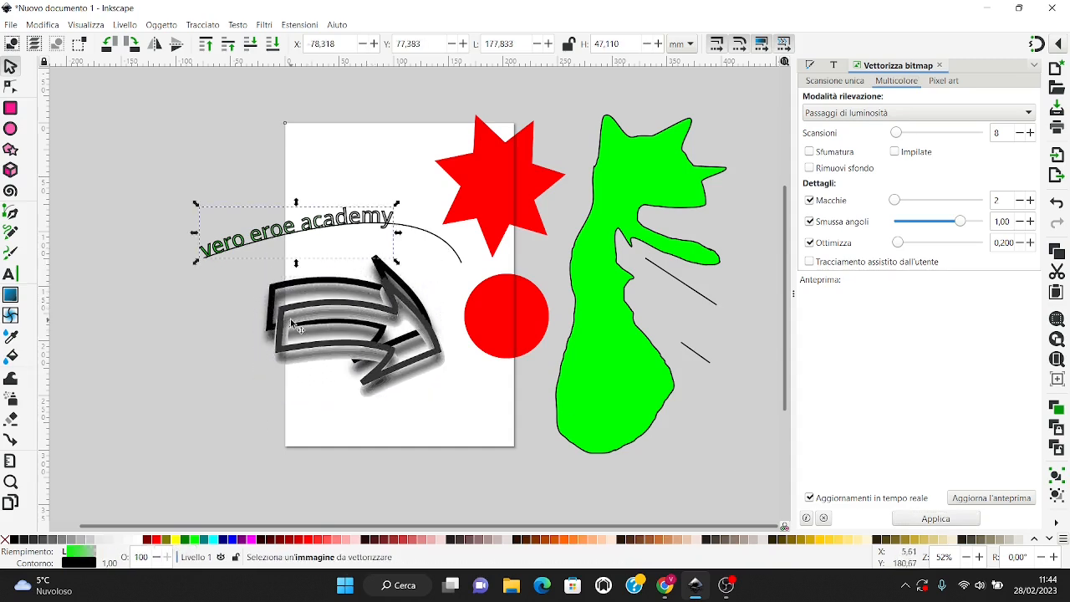
scroll(290, 323, up, 2)
scroll(289, 328, up, 6)
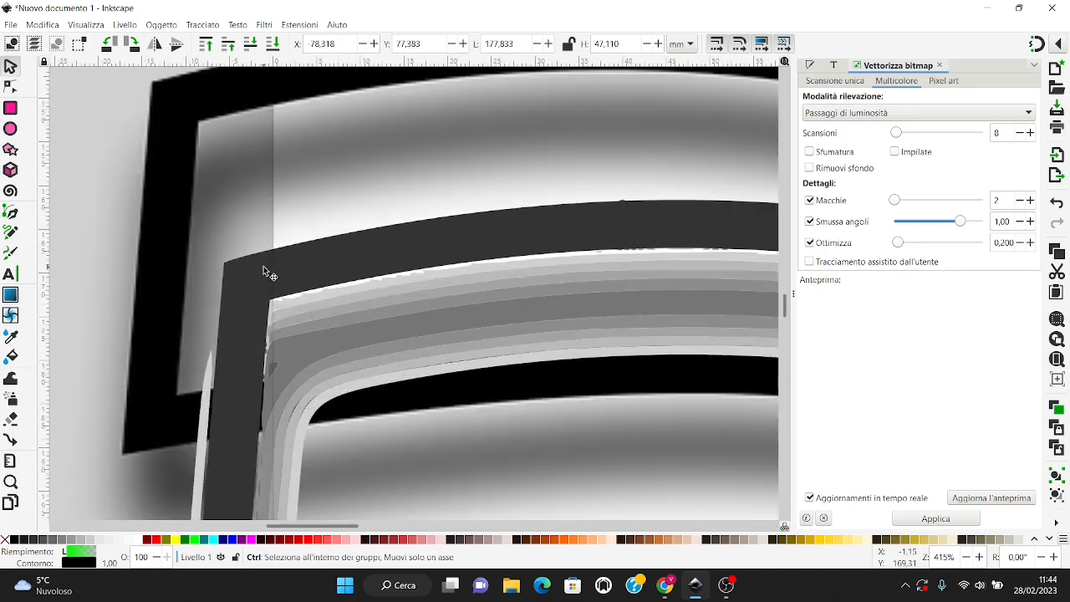
scroll(127, 304, up, 2)
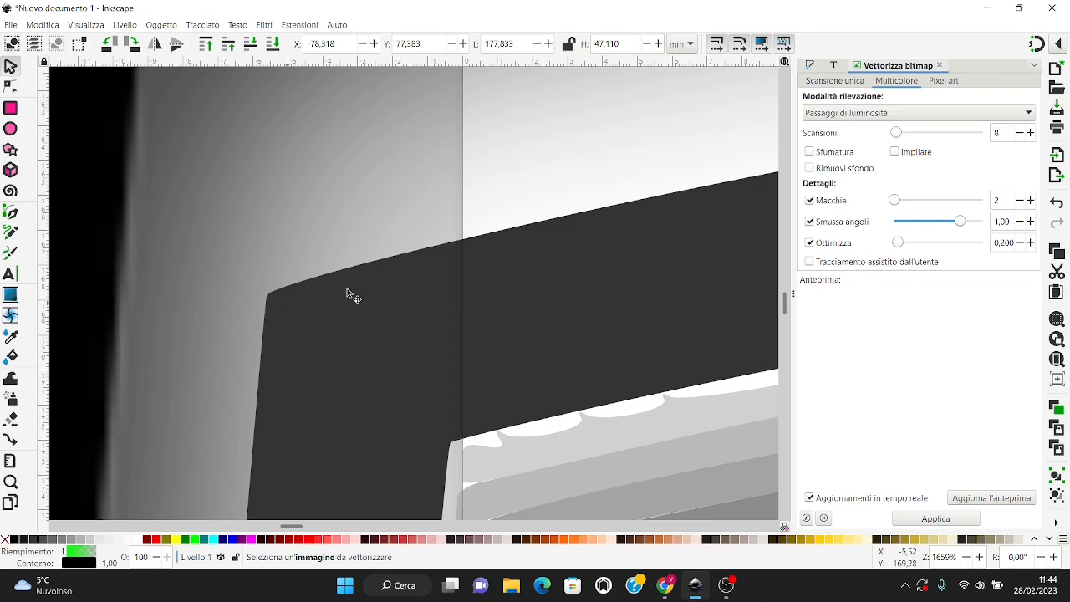
scroll(435, 273, down, 9)
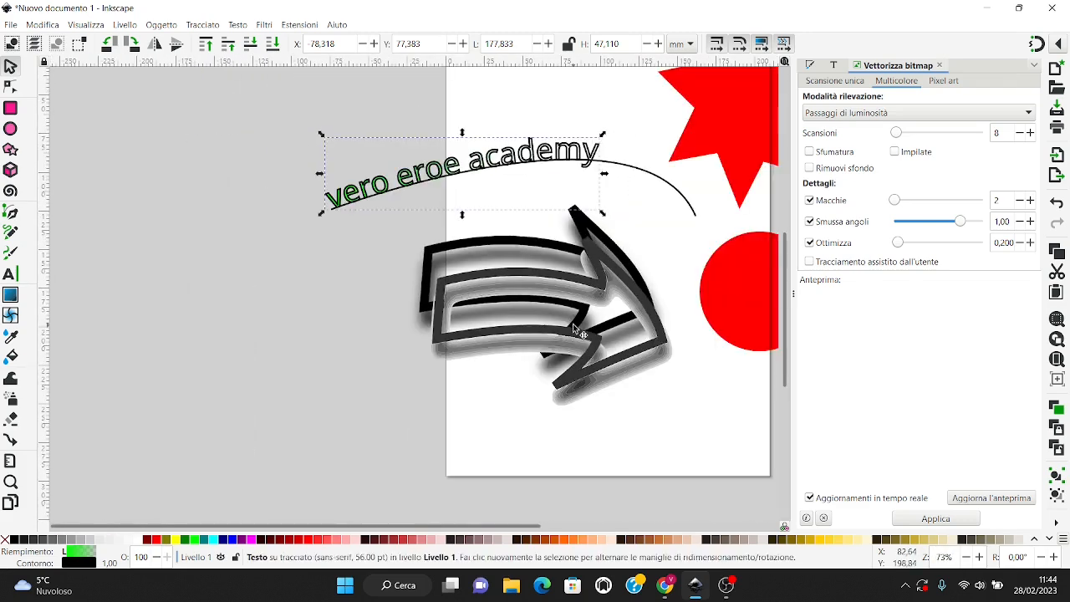
scroll(576, 328, down, 1)
key(Escape)
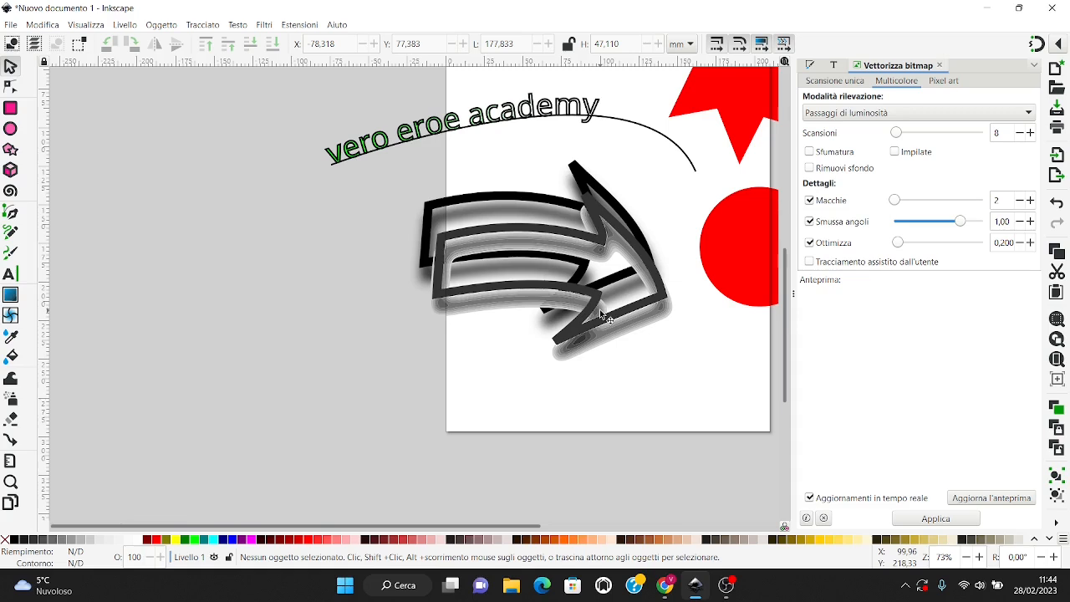
mouse_move(601, 239)
mouse_down()
mouse_move(568, 400)
mouse_move(574, 371)
mouse_up()
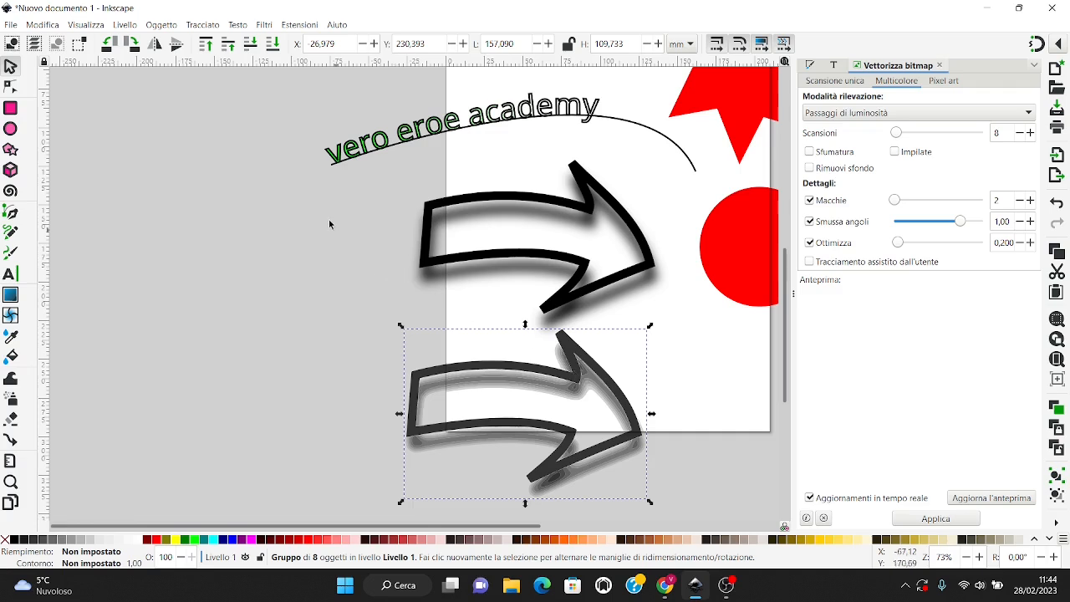
click(450, 307)
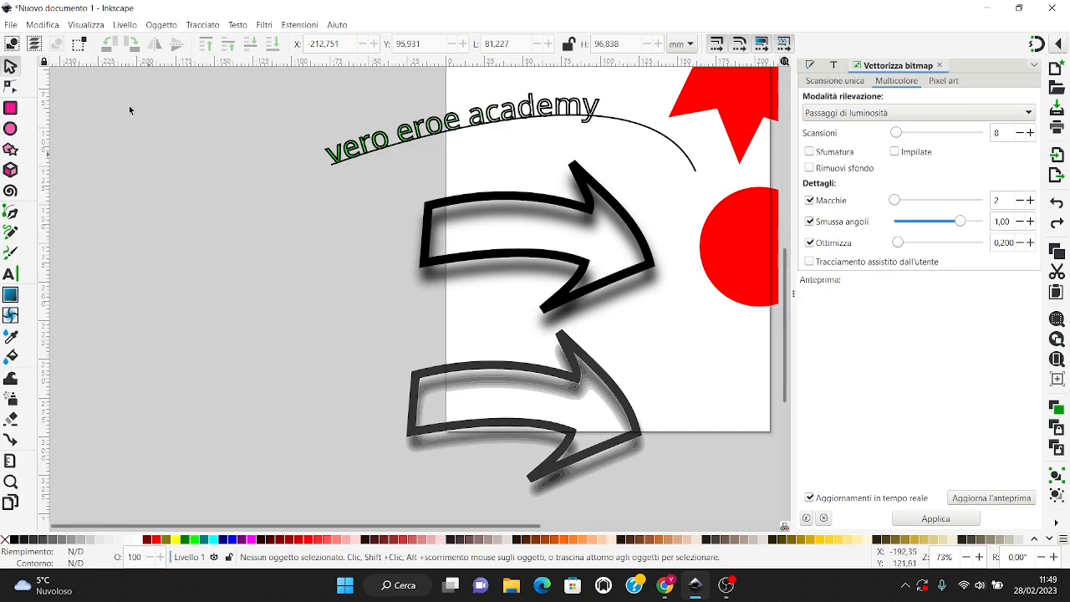
click(161, 25)
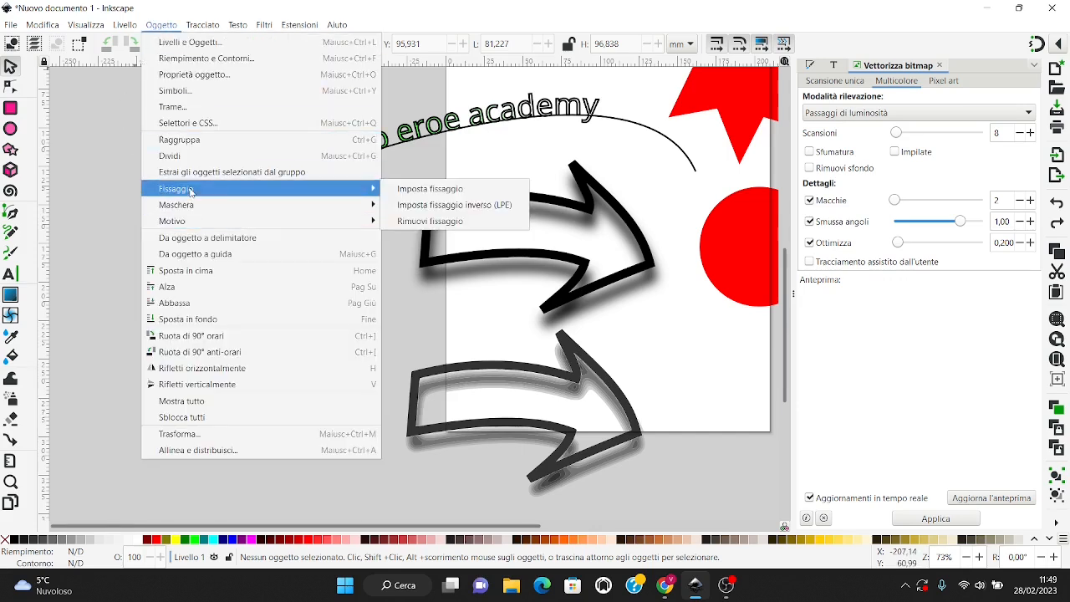
click(43, 129)
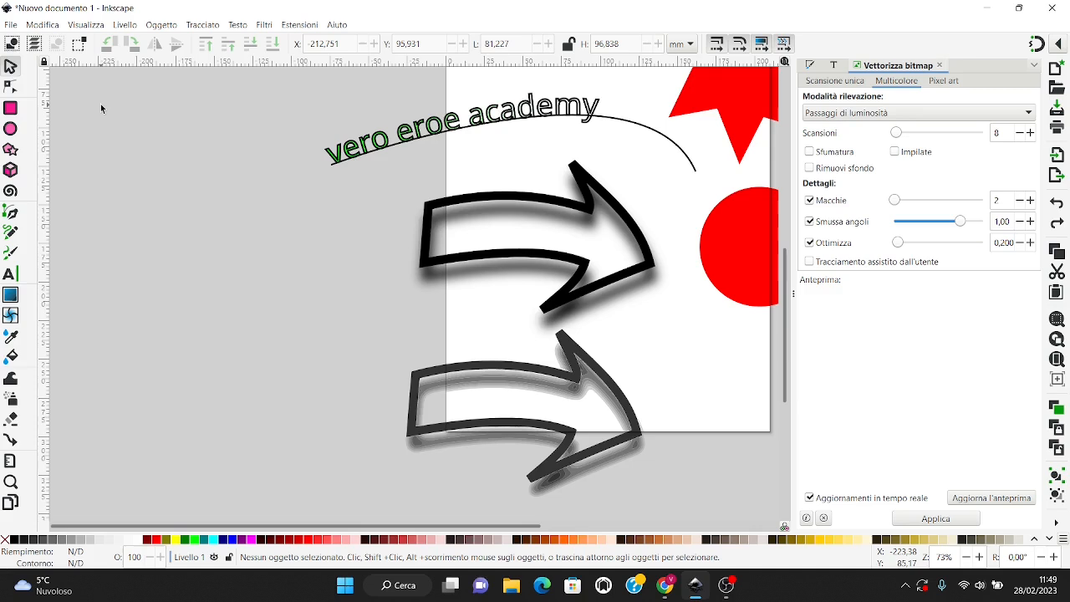
- Import the chicken image into the drawing
click(11, 25)
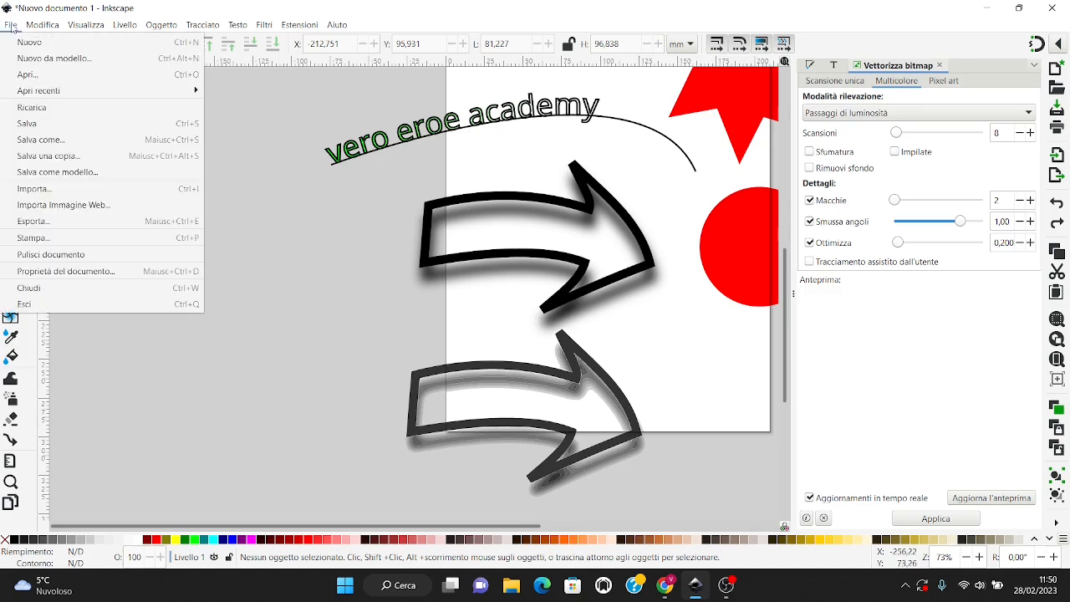
click(51, 194)
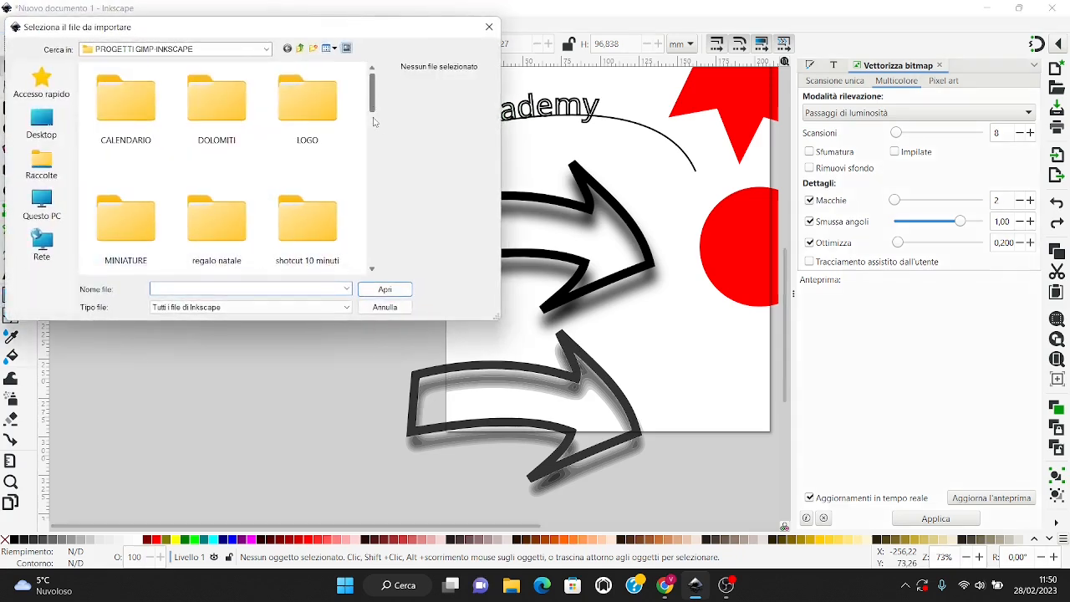
scroll(374, 117, down, 5)
click(125, 154)
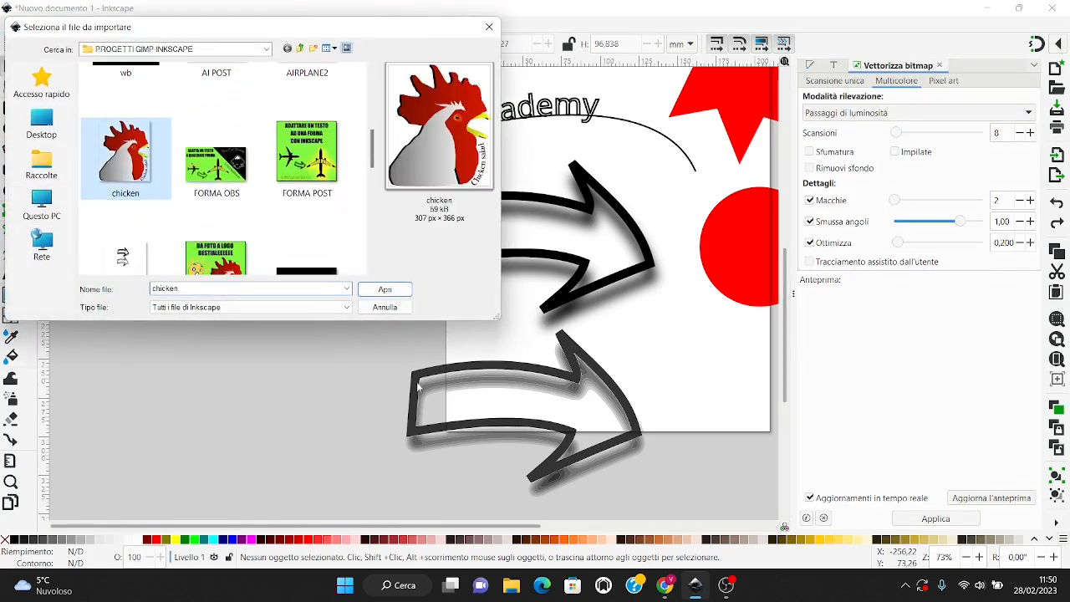
click(384, 288)
click(294, 232)
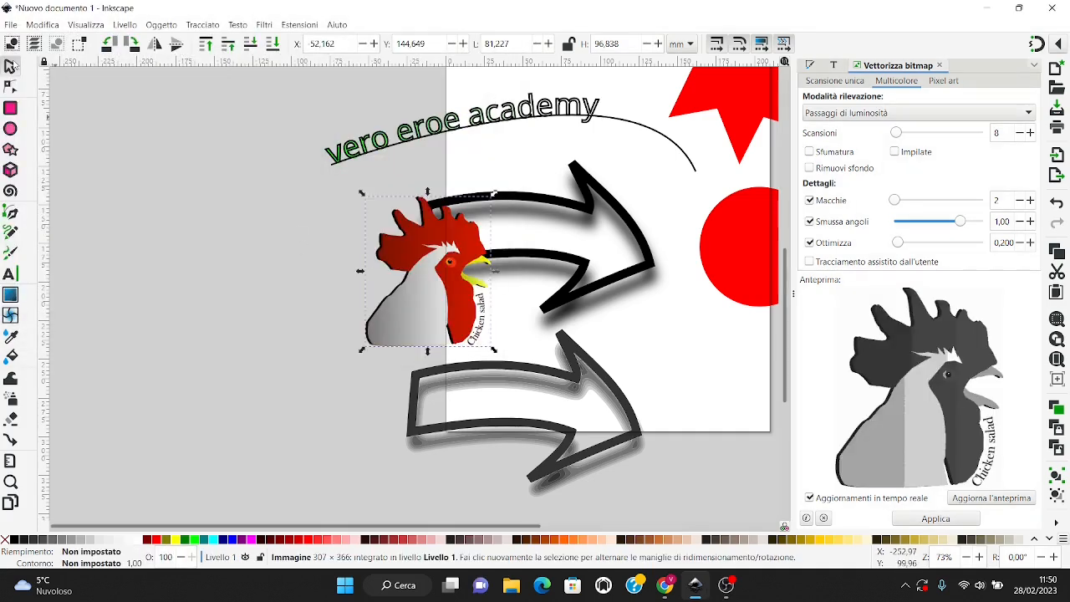
- Move the rooster image away from the arrows to below the red circle and enlarge it to about 179 × 178 mm
drag(470, 281, 756, 391)
key(space)
drag(671, 364, 352, 249)
drag(422, 293, 484, 441)
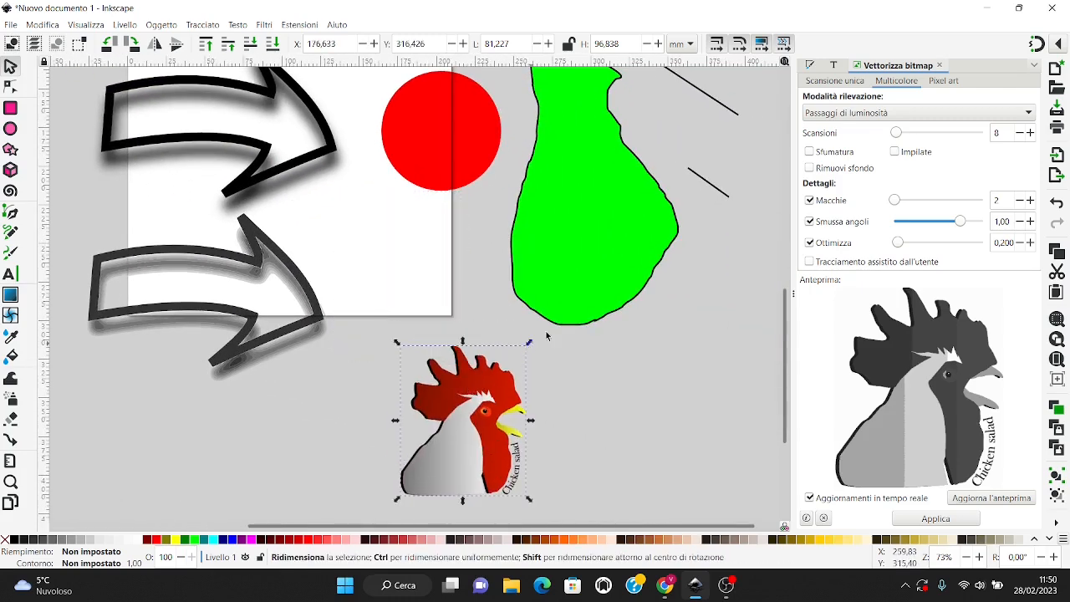
drag(530, 343, 682, 214)
drag(561, 444, 485, 418)
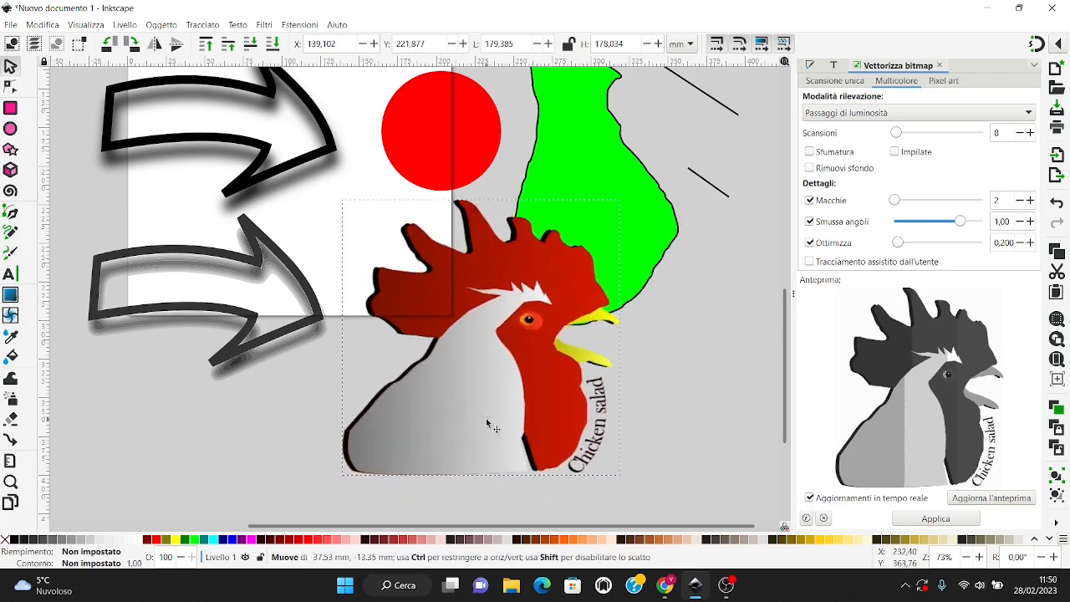
- Delete the green shape and the two black lines, and move the rooster into the cleared space beside the page
click(594, 106)
key(Delete)
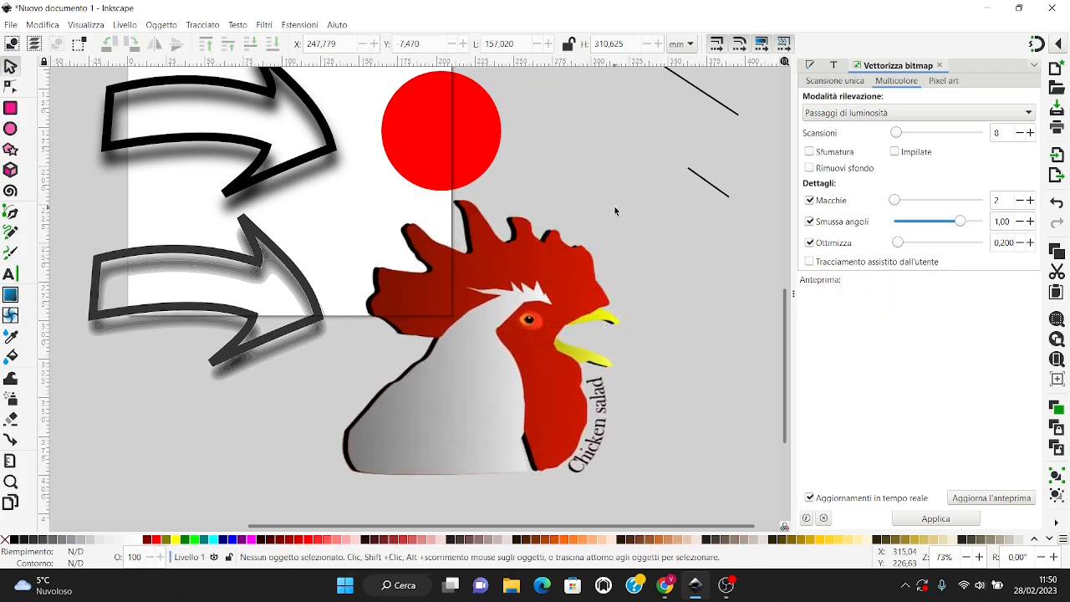
scroll(614, 205, up, 1)
mouse_move(620, 80)
mouse_down()
mouse_move(664, 167)
mouse_move(762, 259)
mouse_up()
key(Delete)
mouse_move(540, 357)
mouse_down()
mouse_move(696, 196)
mouse_move(682, 244)
mouse_up()
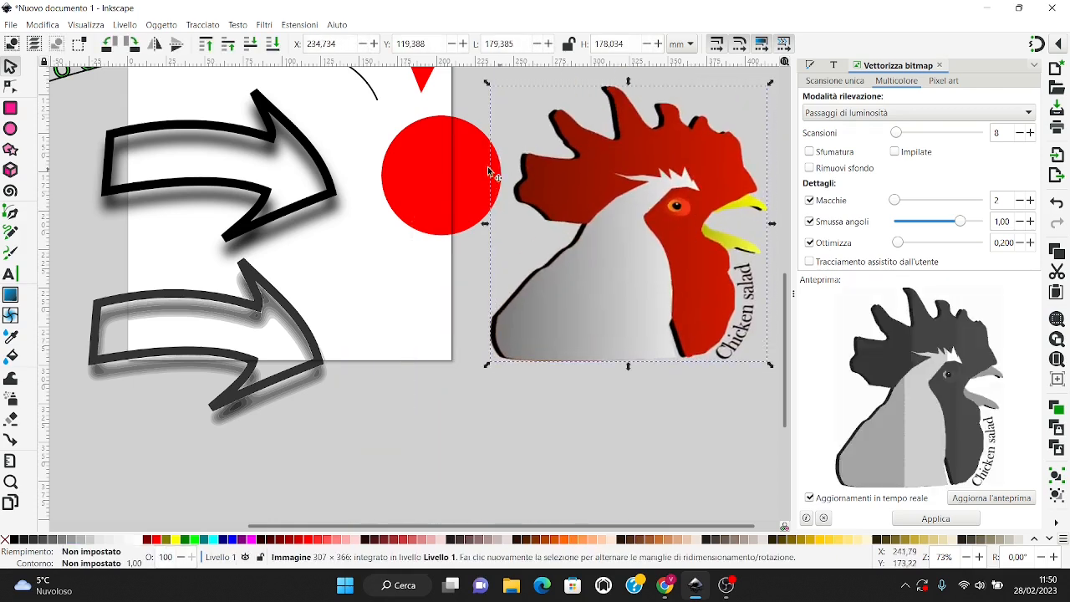
- Place the red circle over the rooster's head around the eye and raise it to the top
click(419, 182)
drag(441, 174, 649, 217)
drag(574, 393, 669, 223)
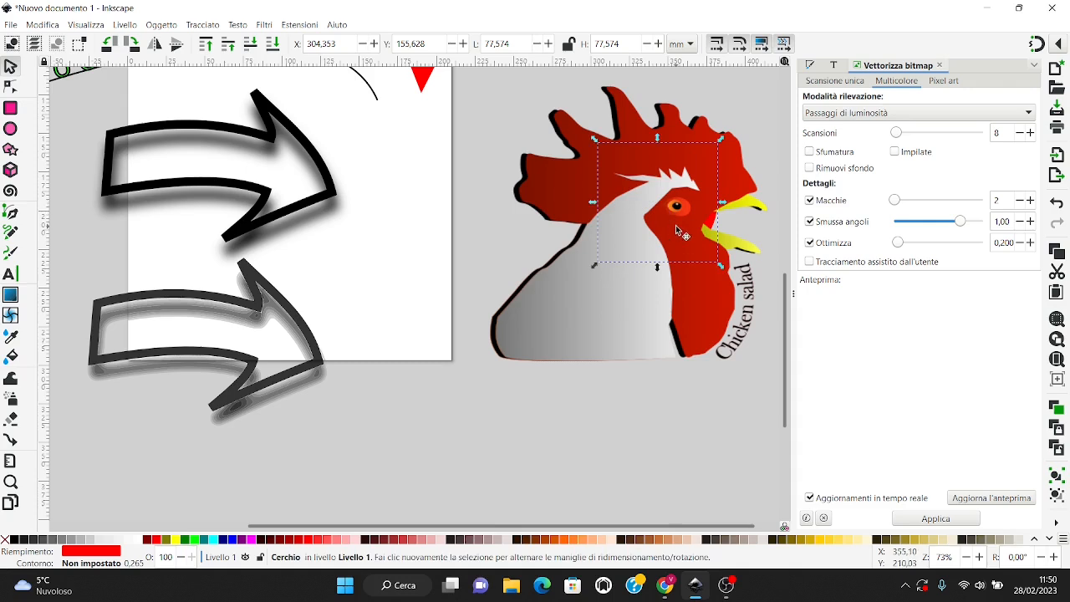
key(Home)
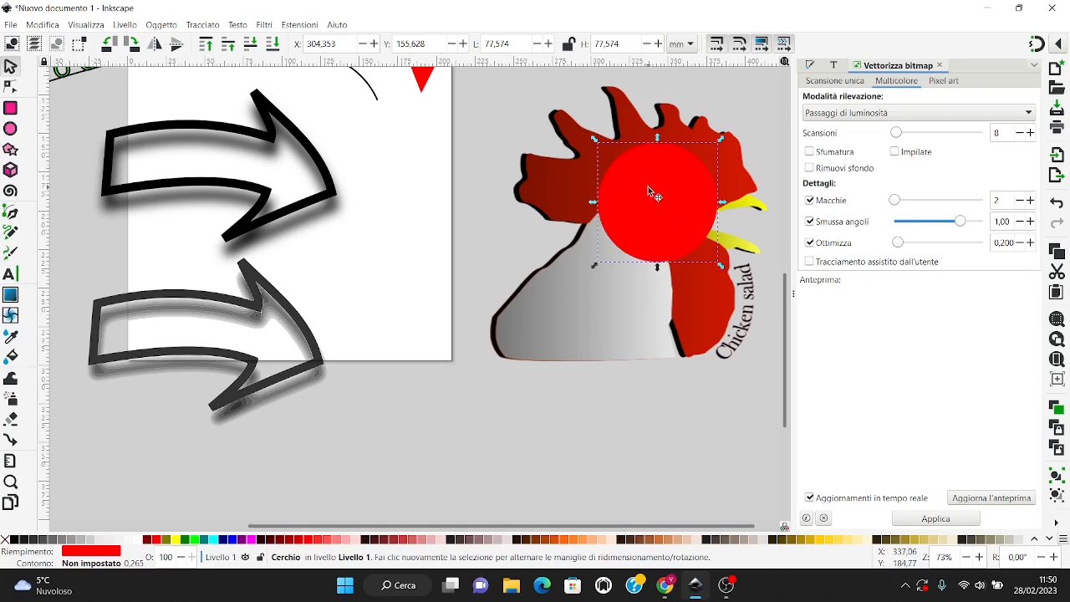
- Clip the rooster image to the red circle
shift+click(569, 181)
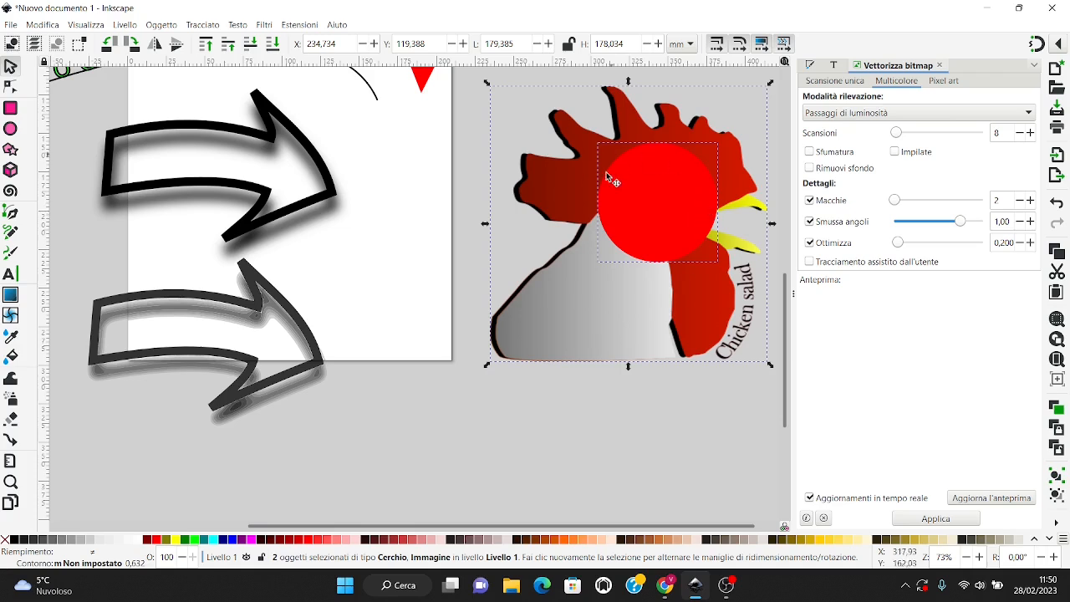
click(161, 25)
mouse_move(203, 192)
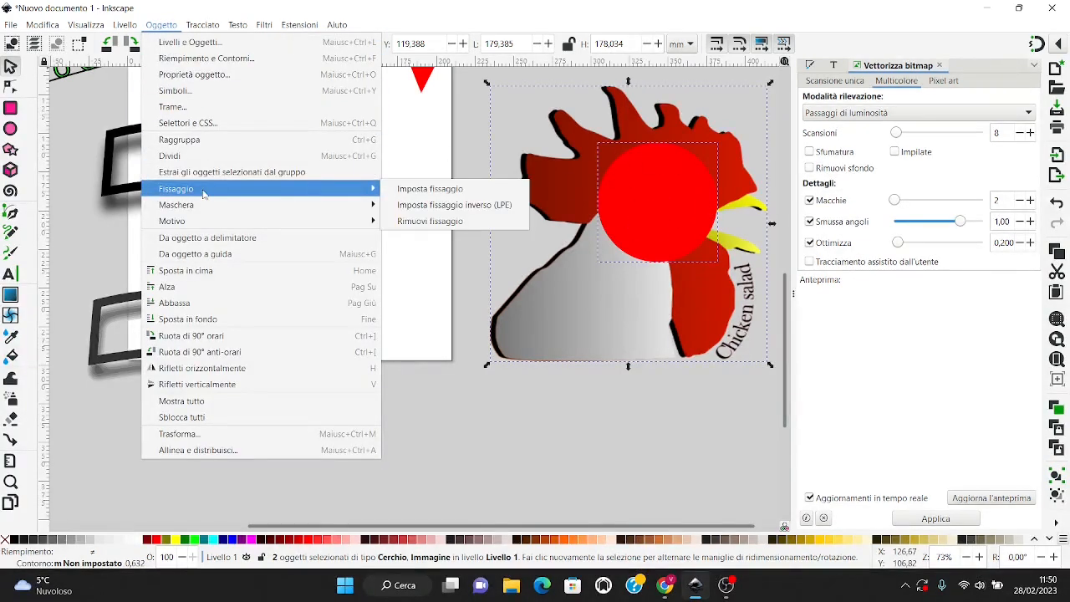
click(428, 189)
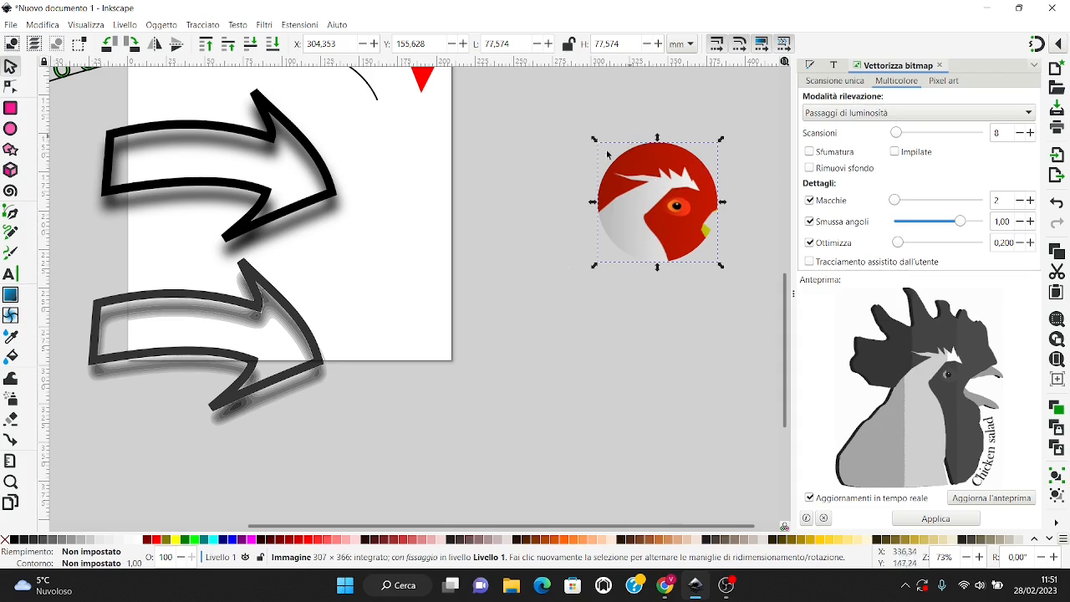
- Undo the circular clip and move the red circle below the rooster
key(ctrl+z)
drag(666, 189, 550, 482)
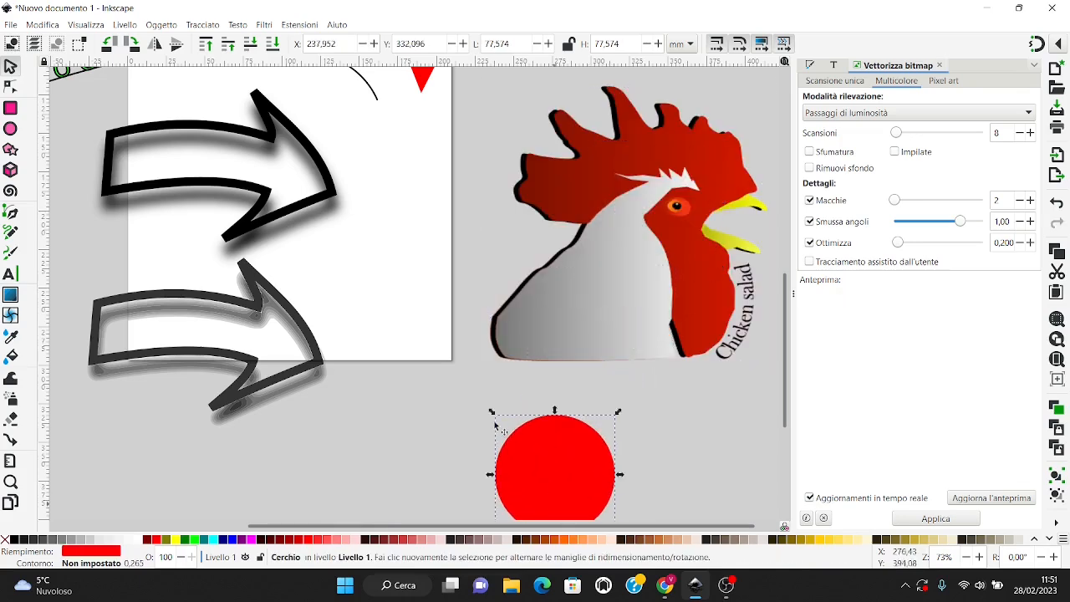
- Draw a closed outline around the rooster's grey neck and white tuft with the Pen tool
click(10, 212)
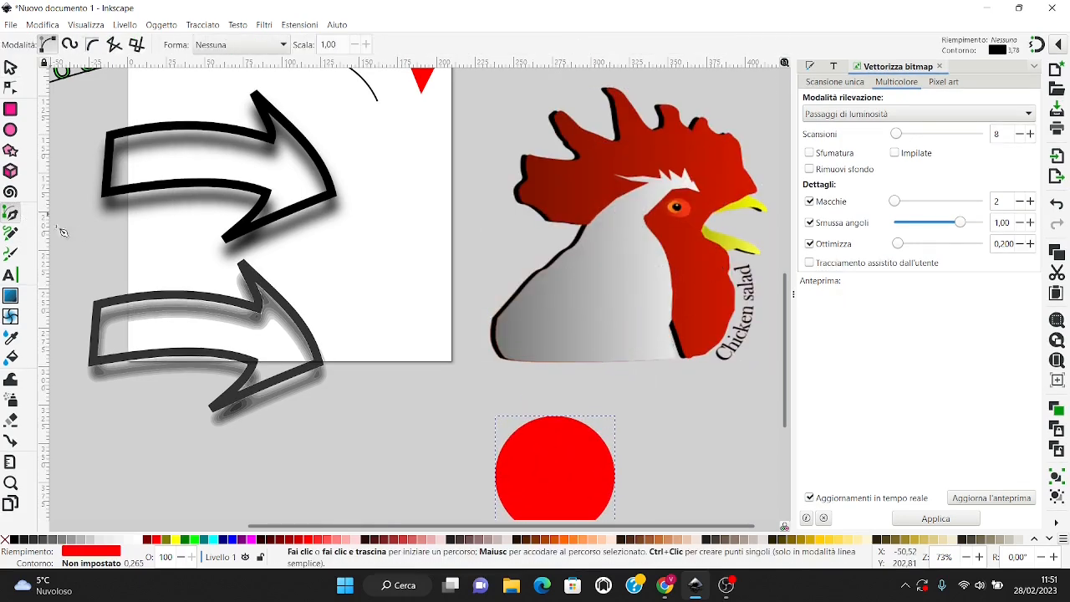
click(506, 366)
click(493, 318)
click(533, 282)
drag(667, 170, 676, 170)
click(690, 170)
click(693, 184)
click(667, 192)
click(647, 216)
drag(656, 233, 673, 276)
drag(678, 369, 668, 372)
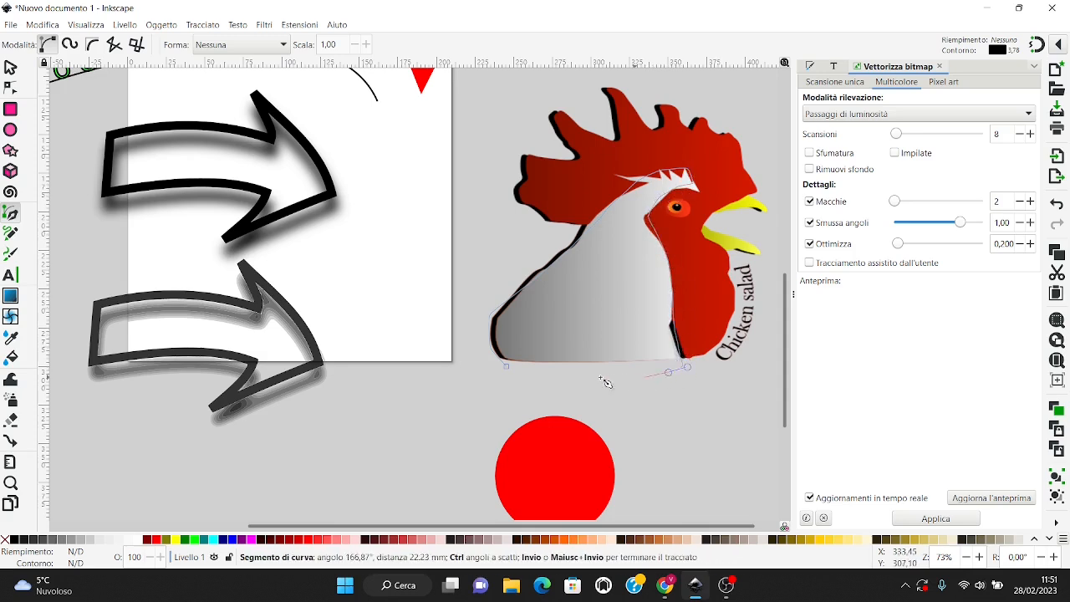
click(506, 365)
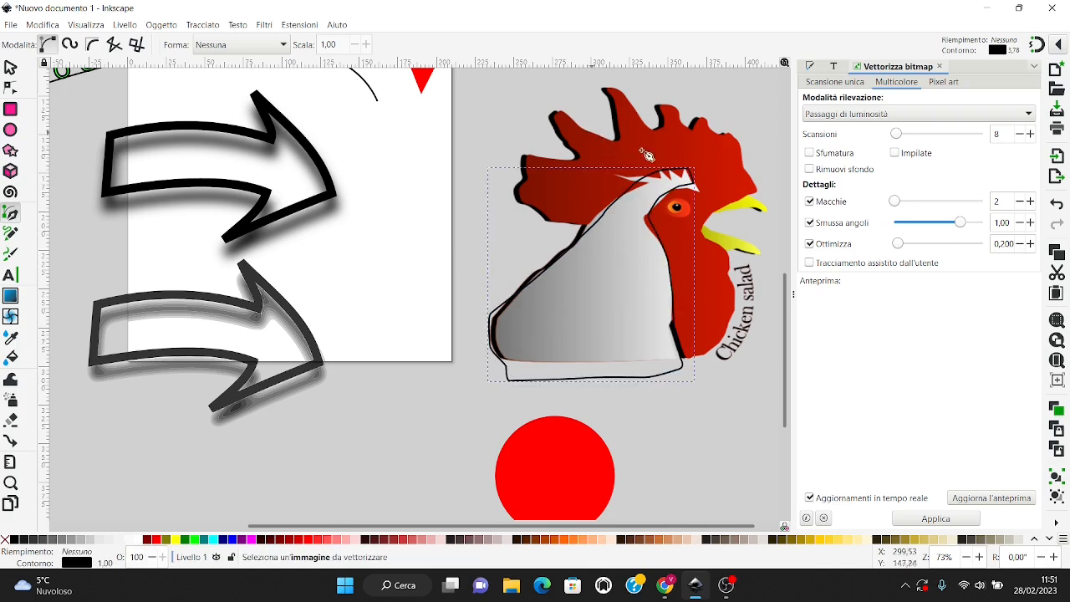
- Clip the rooster image to the outline drawn around its neck and tuft
click(11, 67)
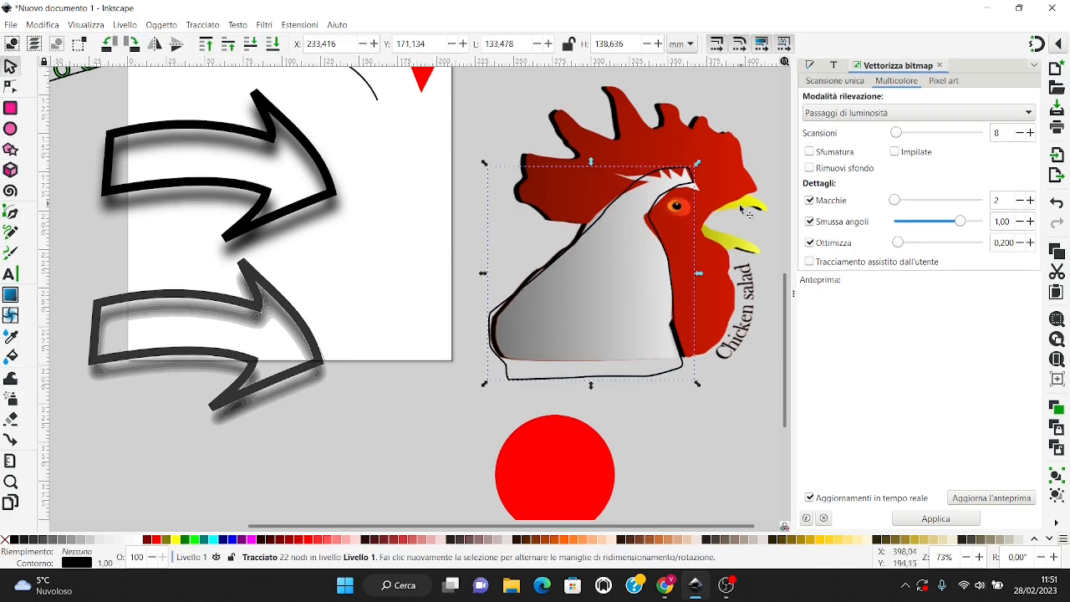
shift+click(679, 136)
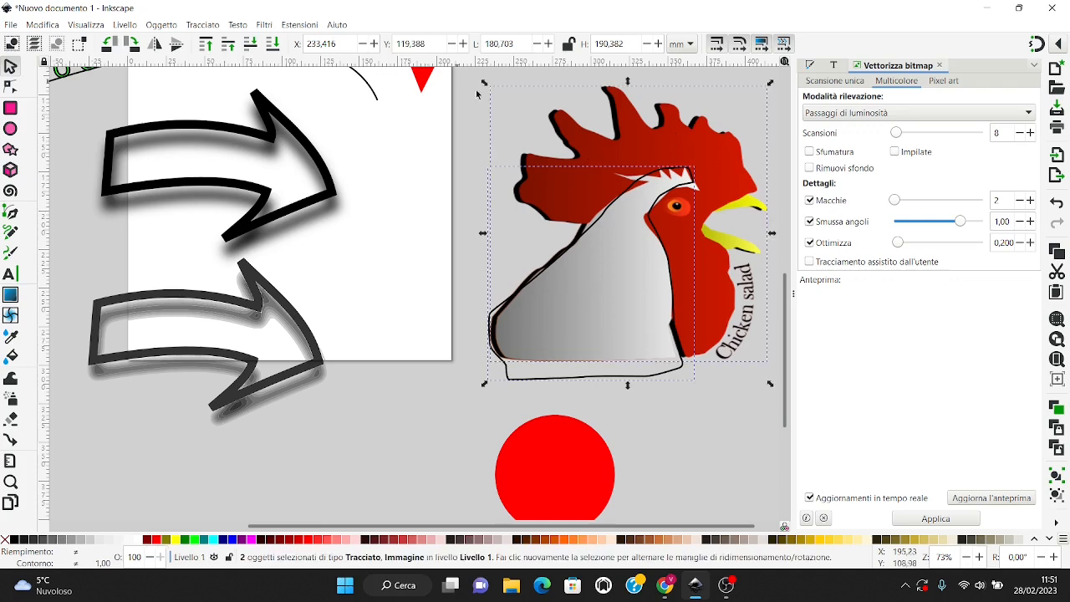
click(125, 25)
mouse_move(158, 27)
mouse_move(207, 190)
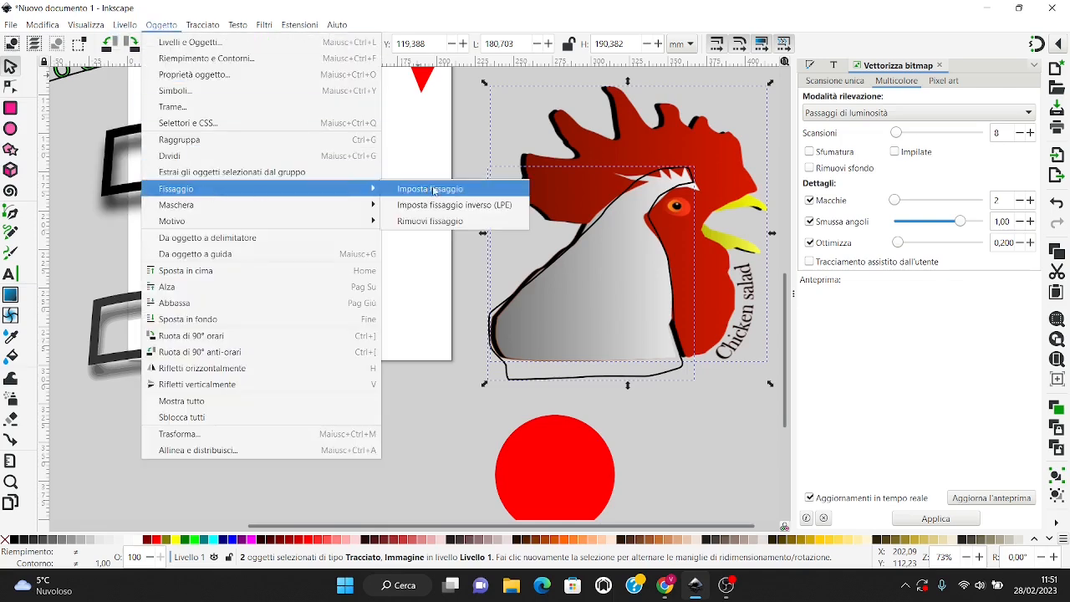
click(431, 189)
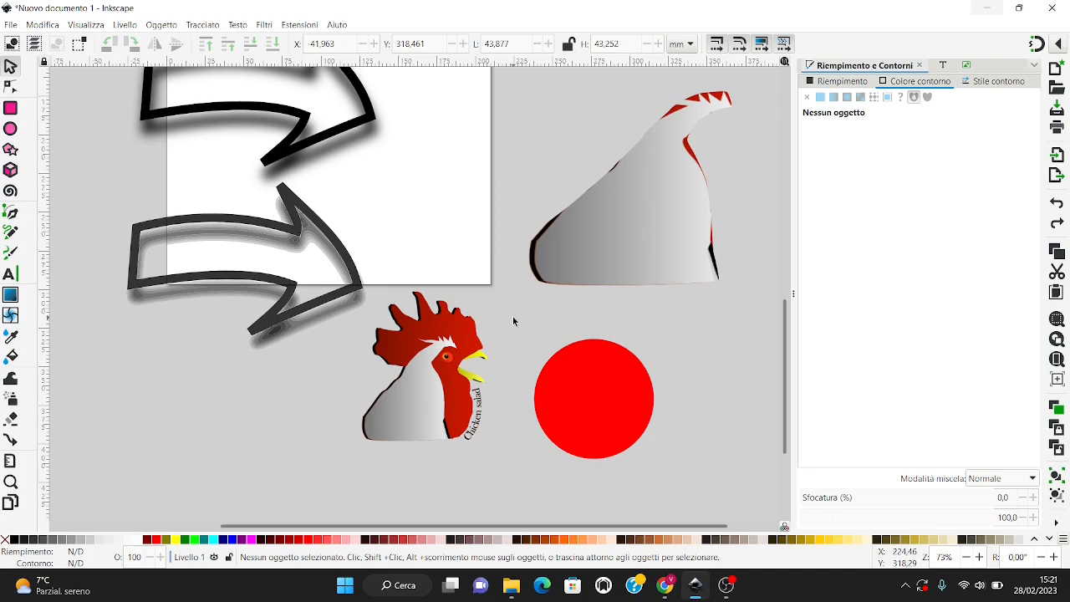
click(264, 25)
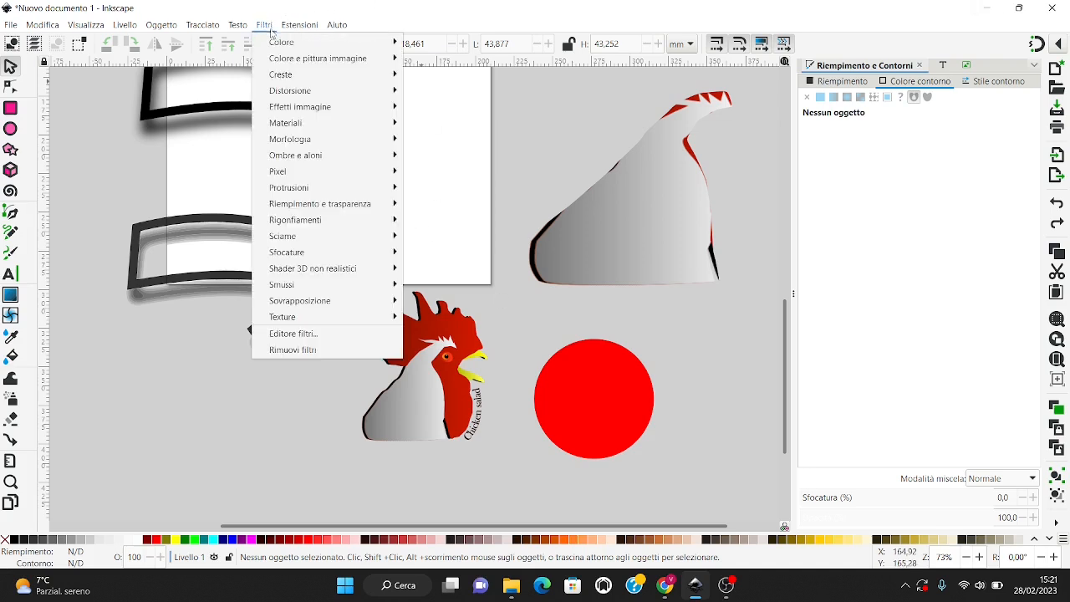
click(443, 371)
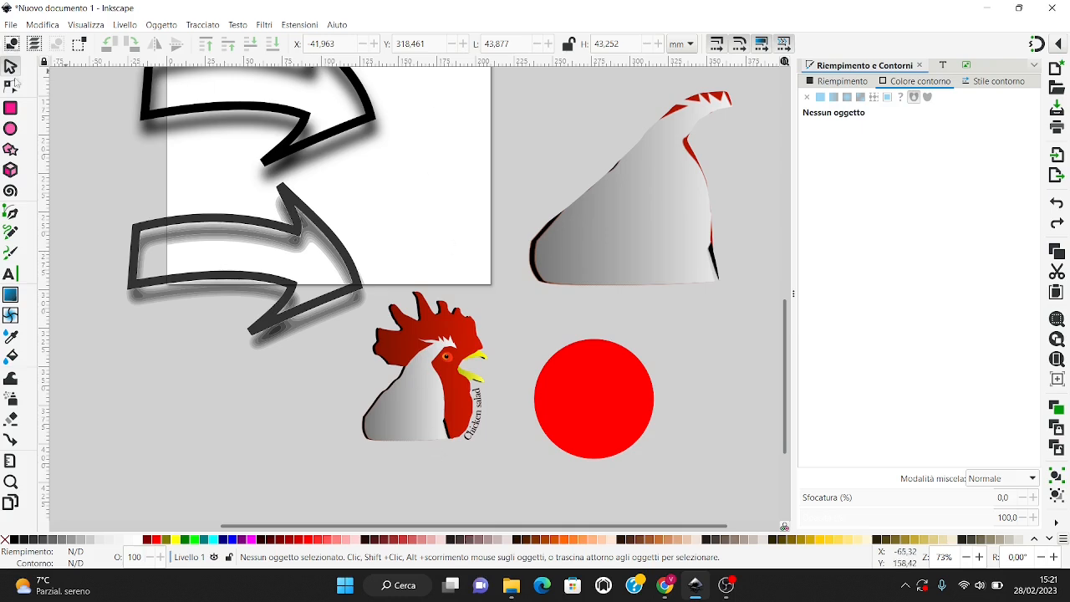
- Enlarge the small rooster image to about 136 × 145 mm and move it slightly away from the red circle
click(448, 368)
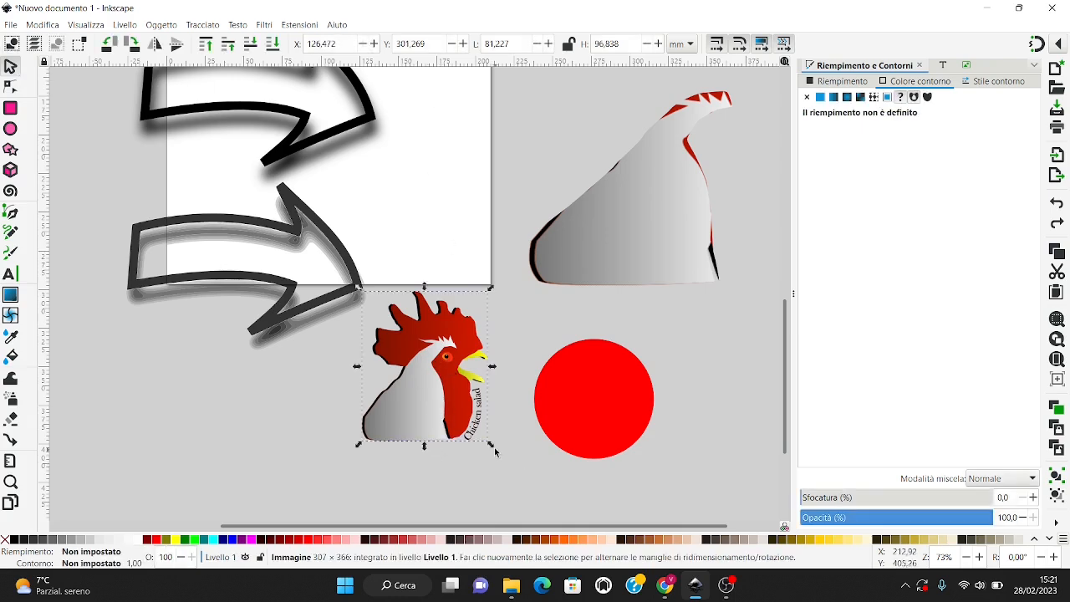
drag(491, 444, 574, 520)
drag(469, 410, 419, 414)
scroll(419, 413, down, 3)
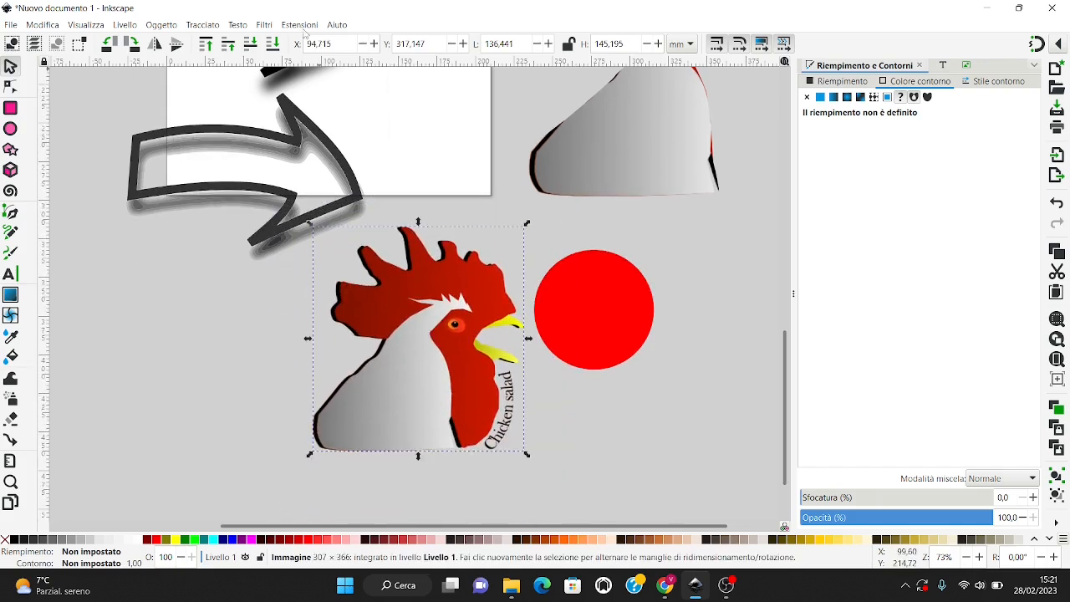
- Preview the Increspato distortion filter on the rooster image with horizontal frequency 203,47 and vertical frequency 244,14, without applying it
click(266, 25)
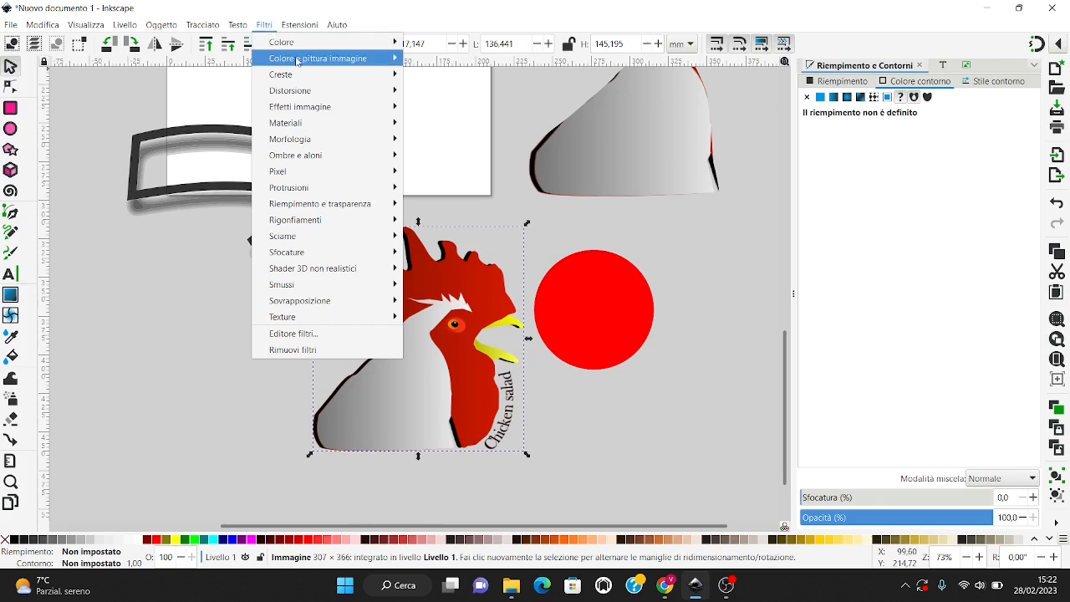
mouse_move(299, 62)
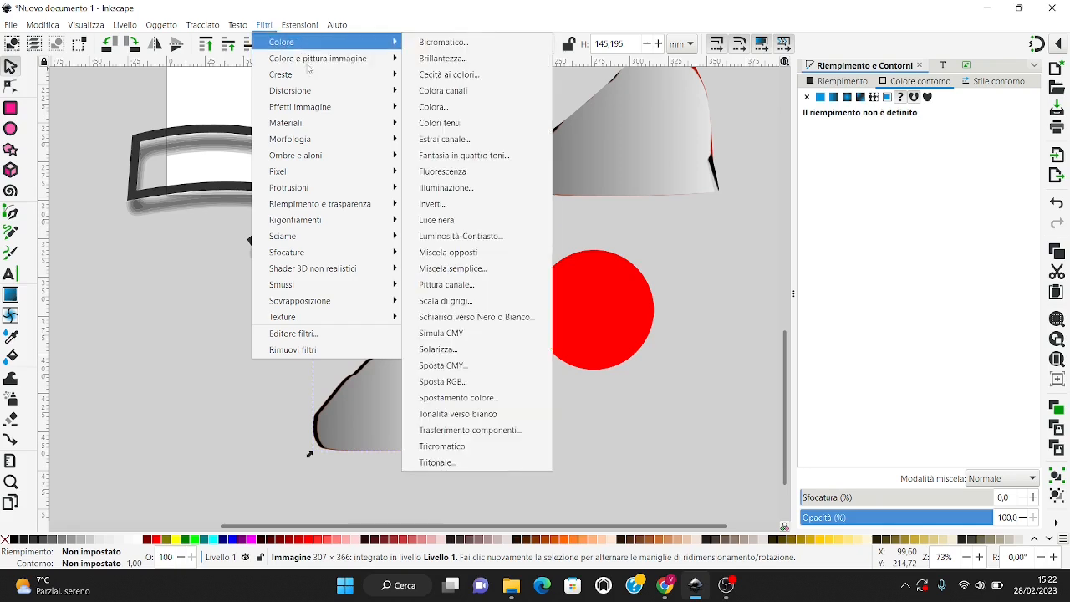
mouse_move(308, 92)
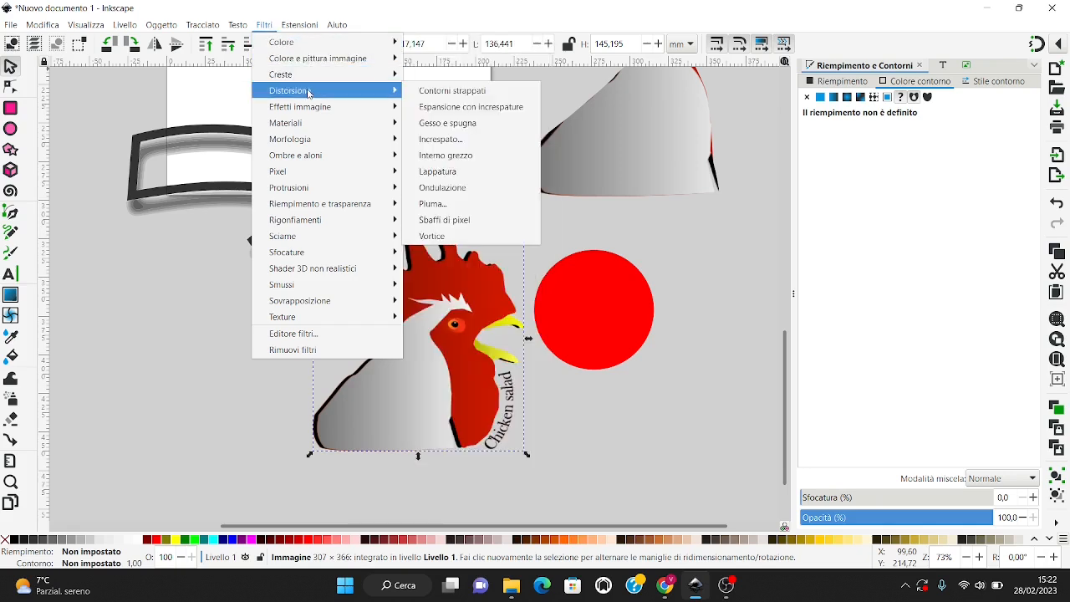
click(445, 139)
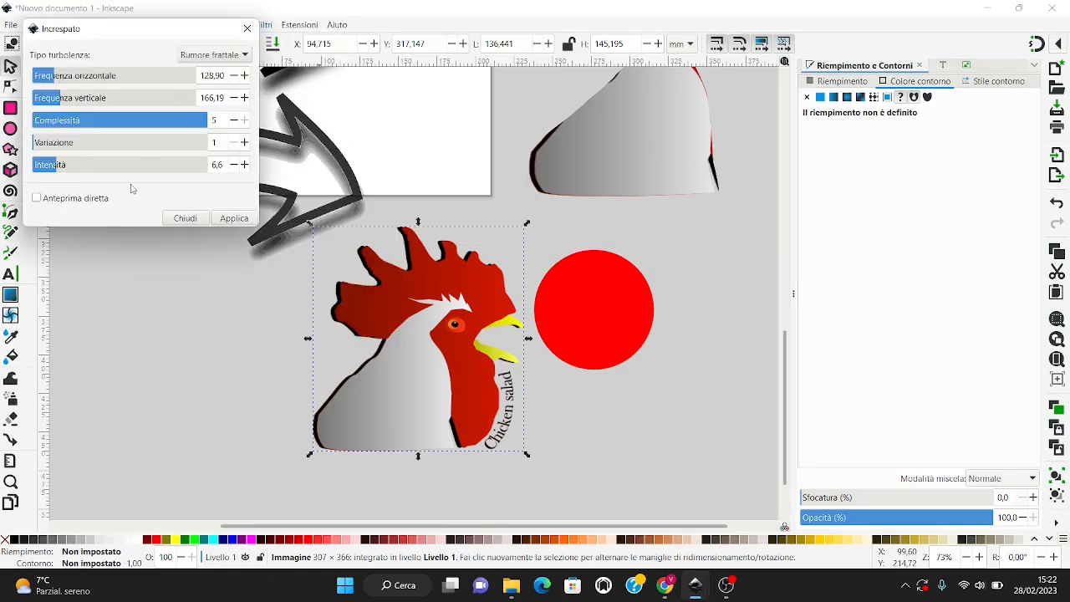
click(36, 199)
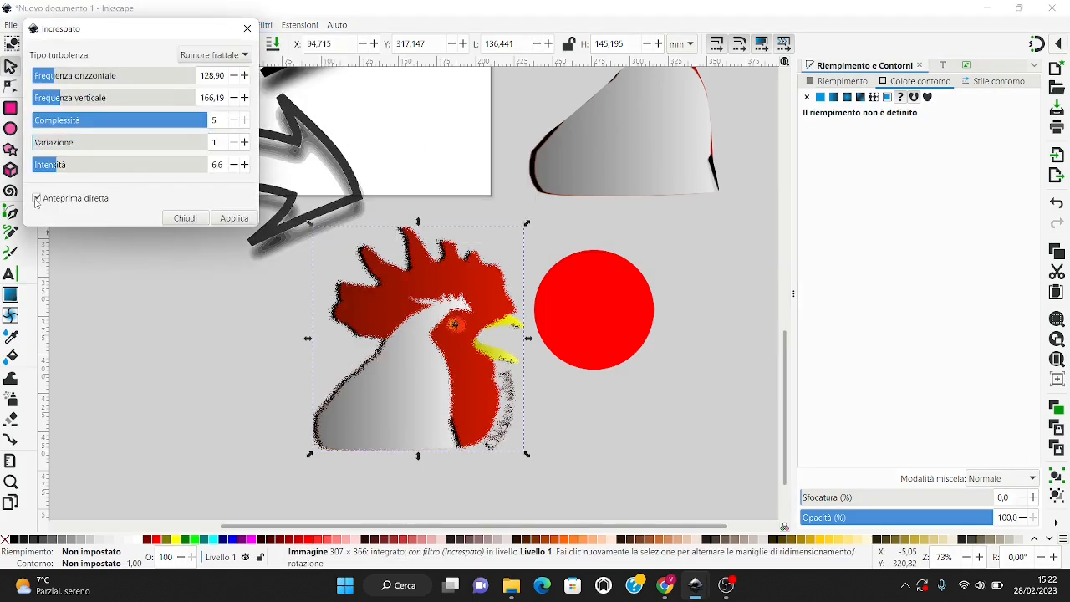
click(73, 98)
click(83, 76)
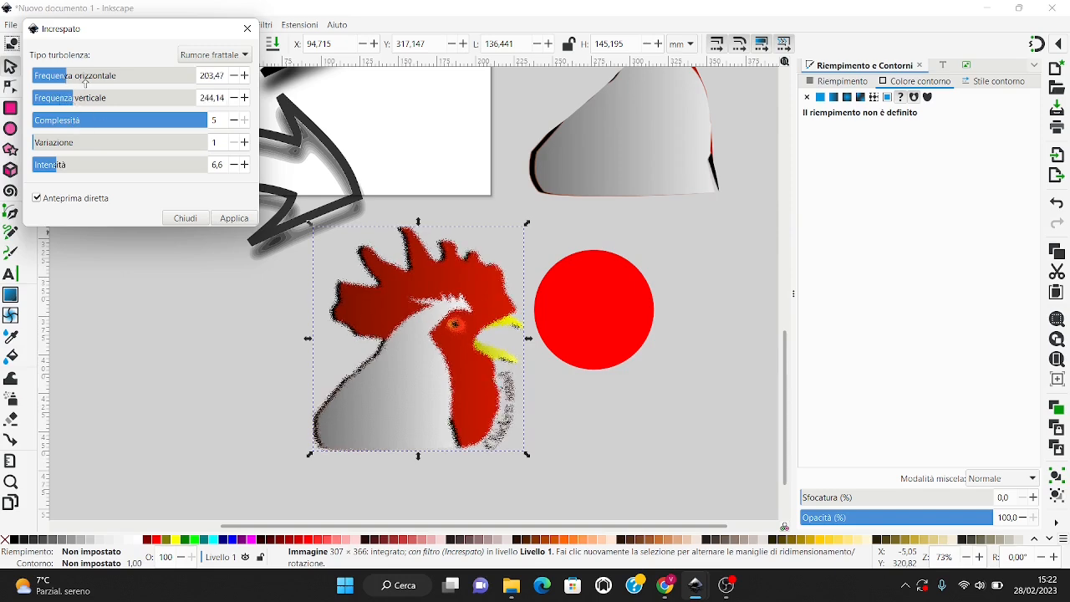
click(248, 28)
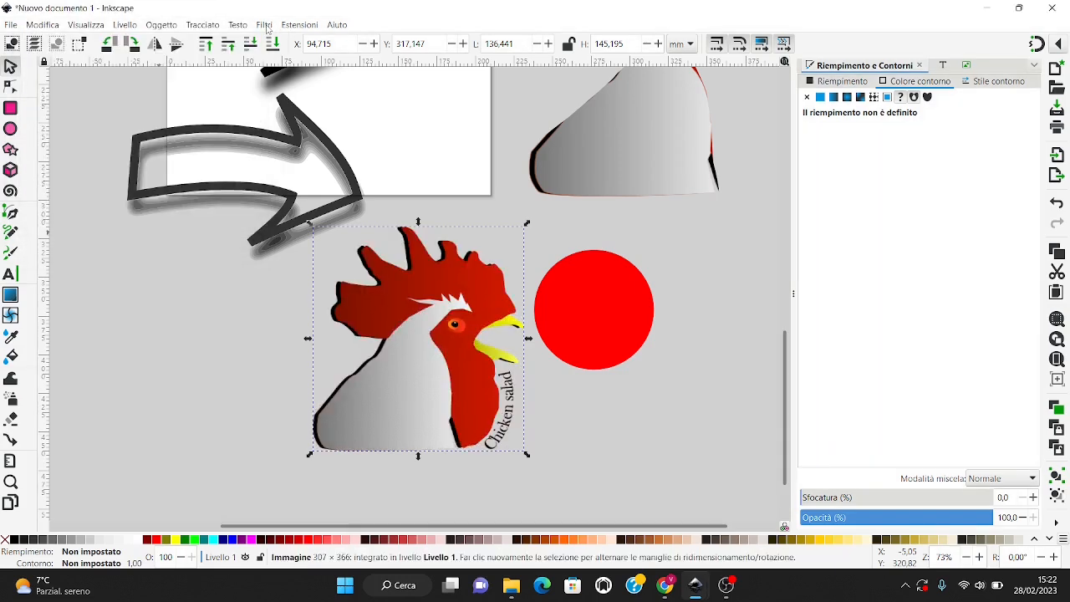
- Preview the Proietta ombra filter on the rooster image with blur radius 2,6 px and vertical offset -8,5 px, without applying it
click(264, 25)
mouse_move(324, 157)
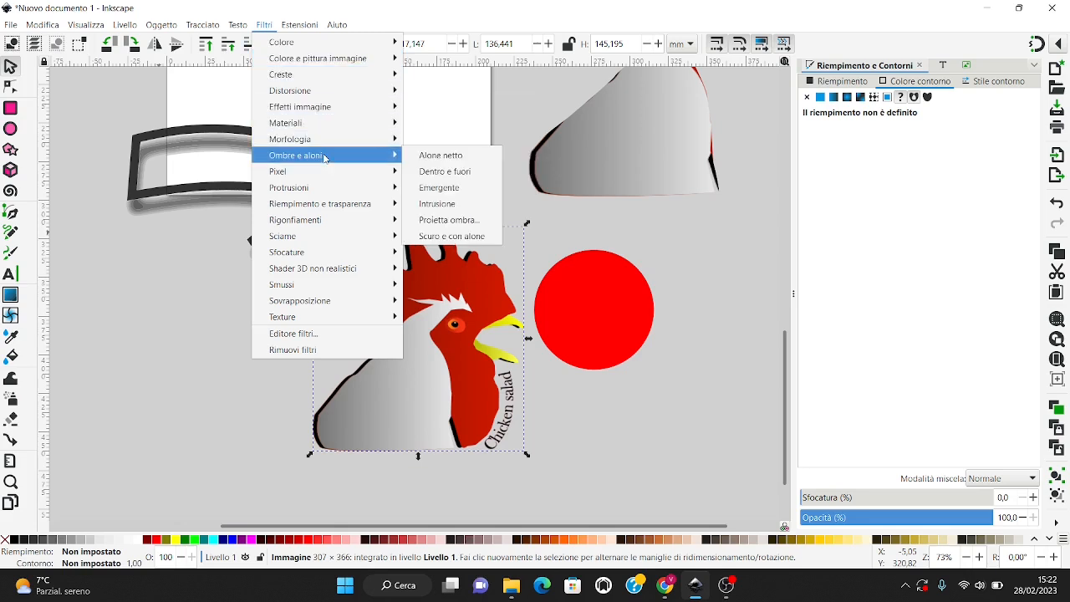
click(451, 220)
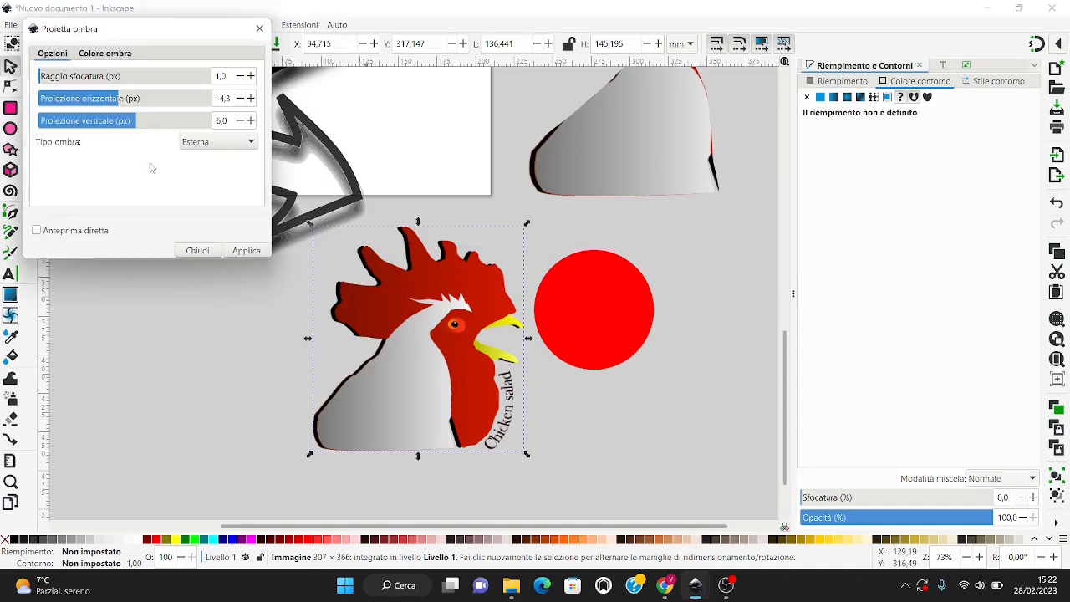
click(38, 233)
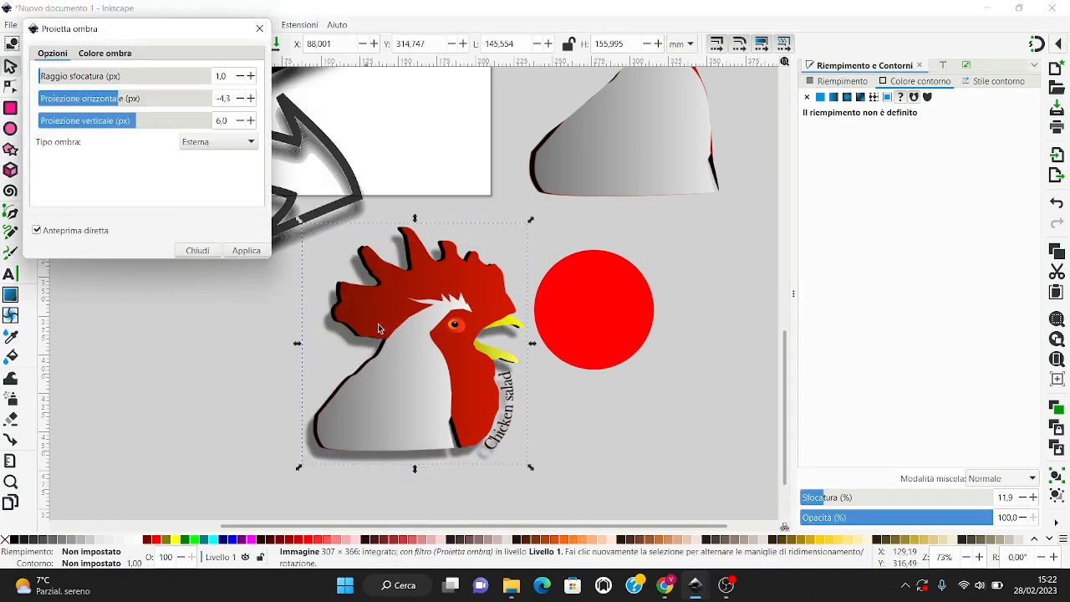
click(46, 80)
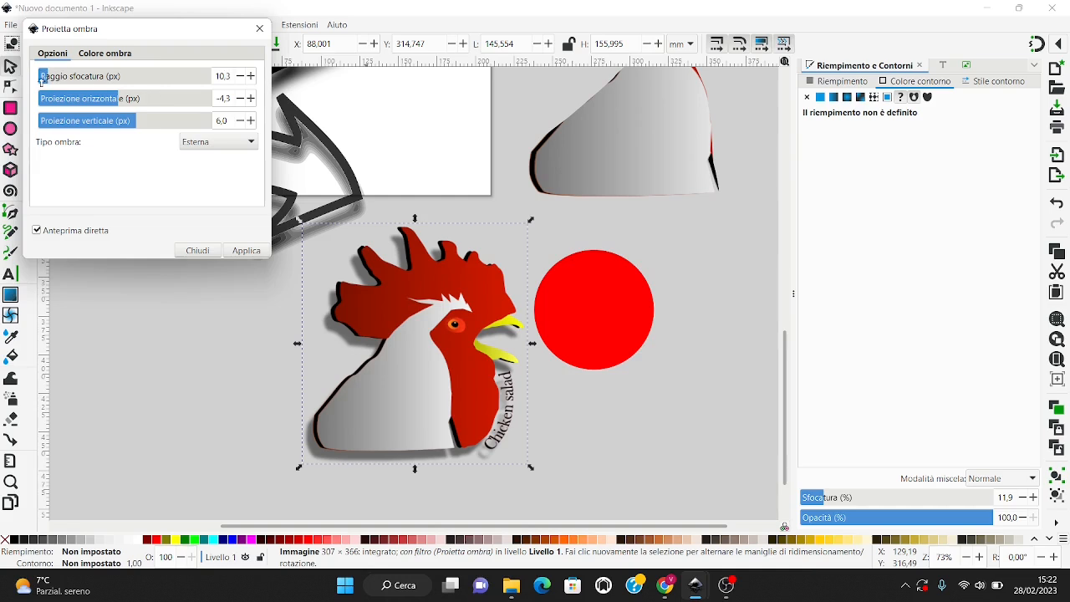
click(110, 124)
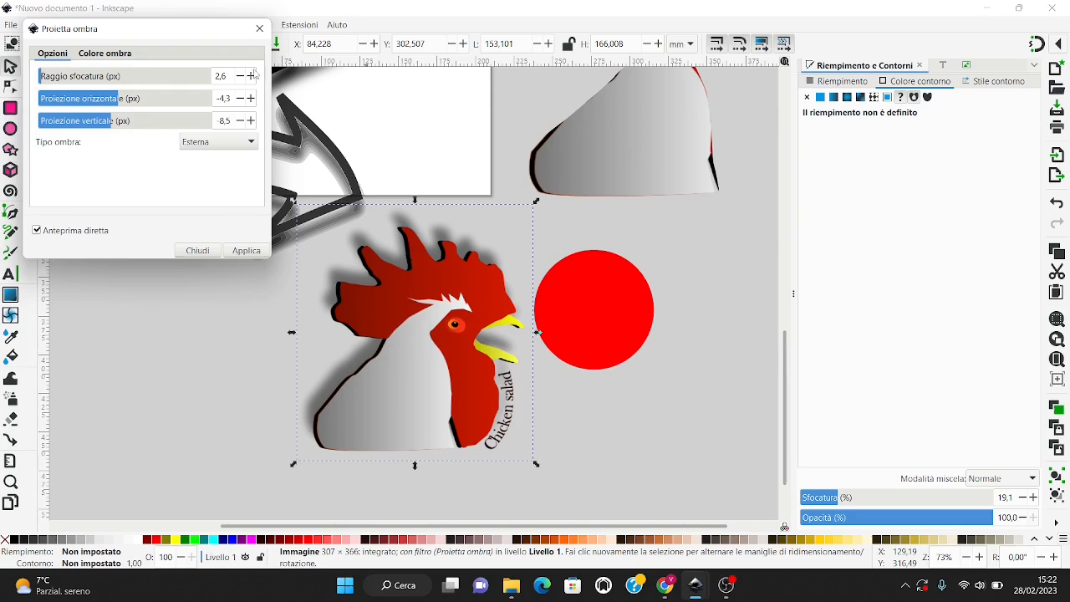
click(259, 28)
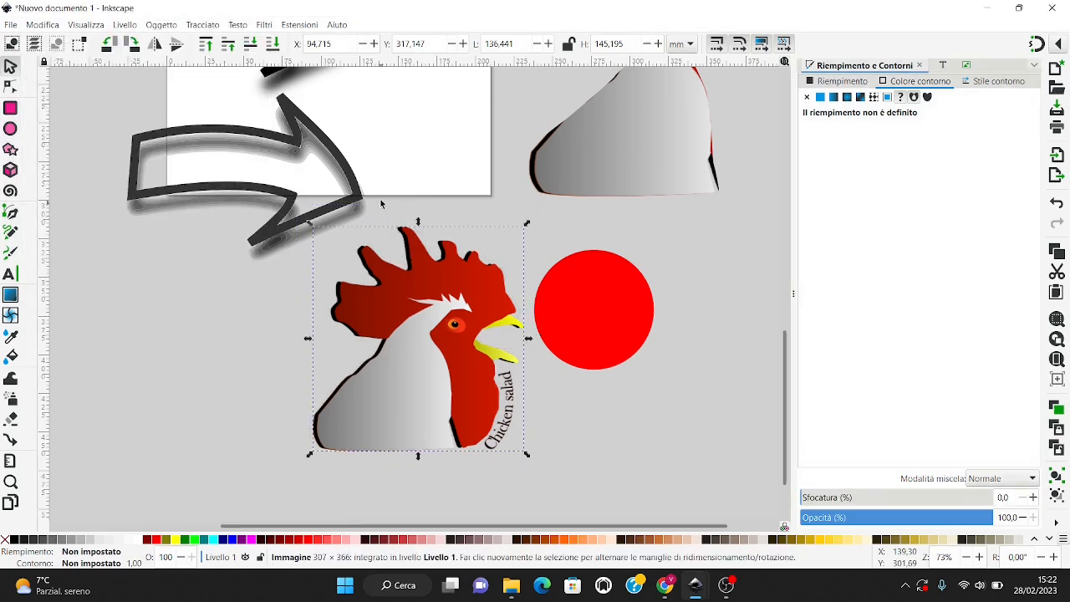
- Preview the Bordi sfumati blur filter on the rooster image at strengths 12,22 and 3,97, without applying it, and deselect the image
click(301, 26)
mouse_move(264, 25)
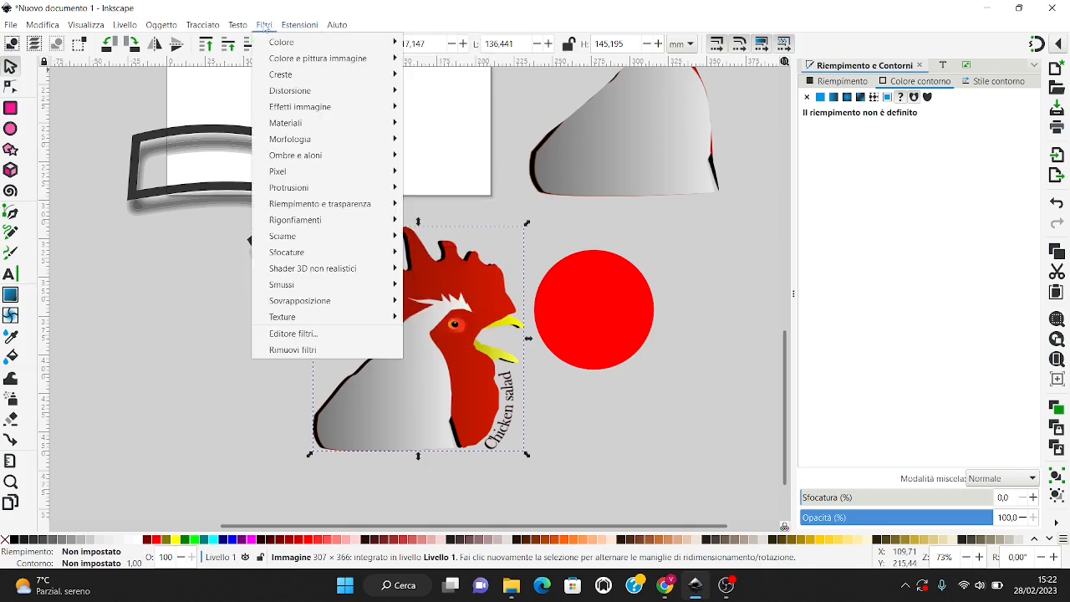
mouse_move(326, 258)
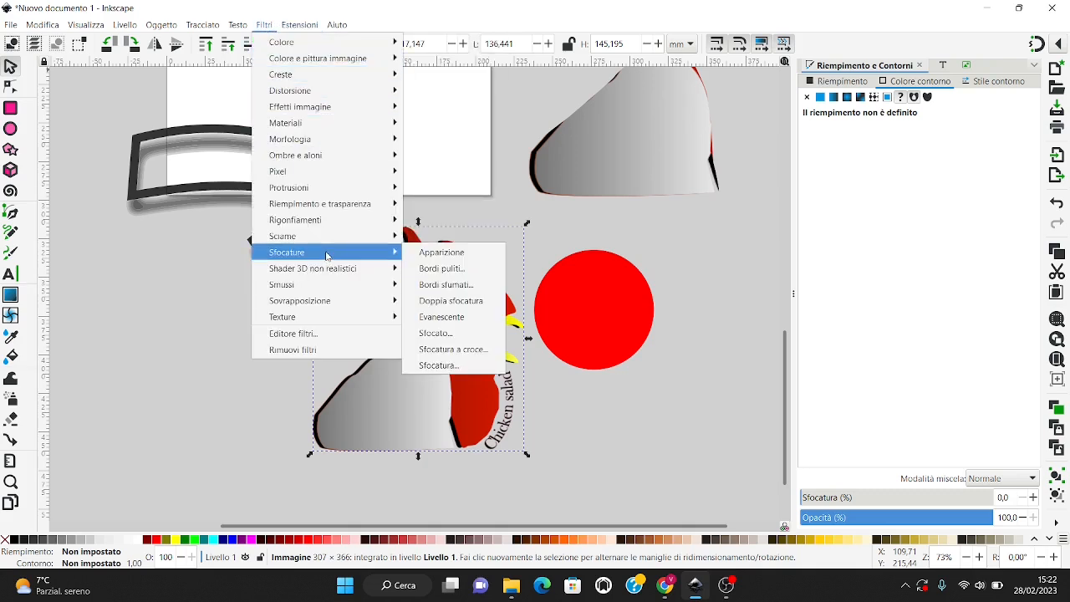
click(450, 285)
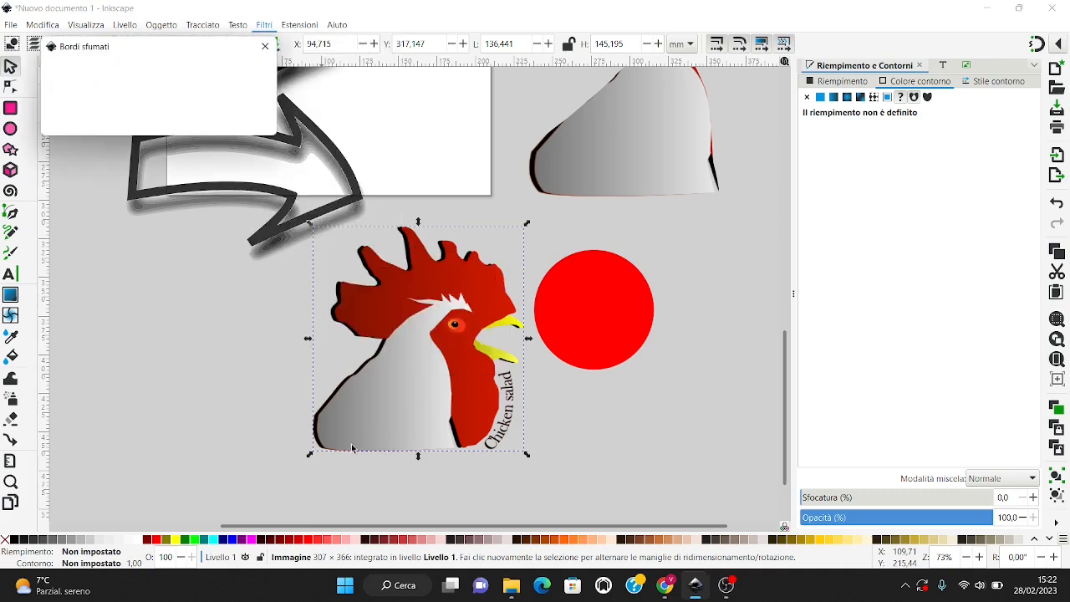
click(70, 75)
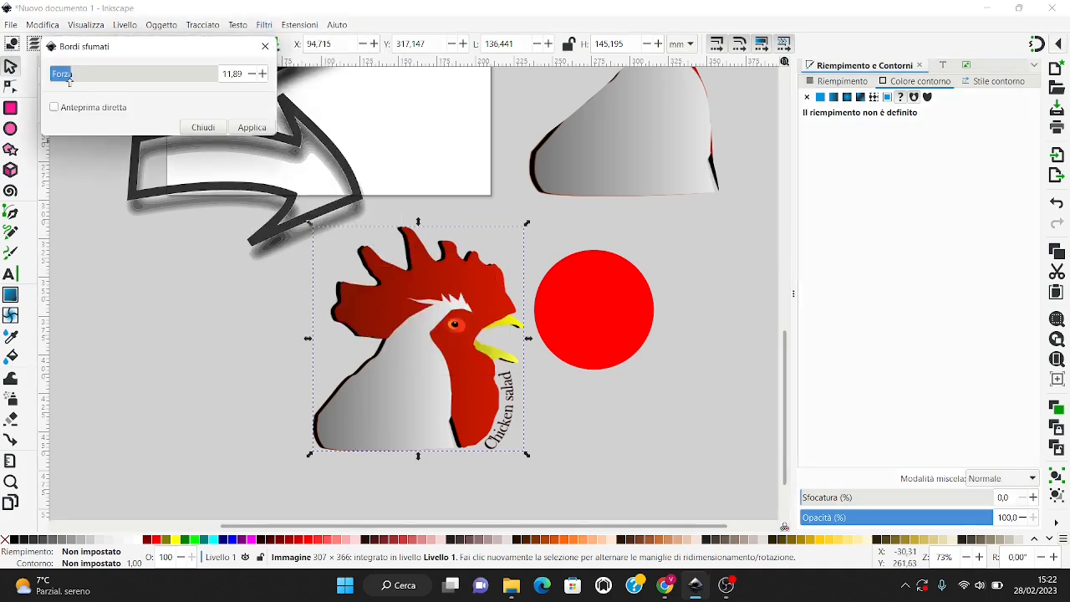
click(83, 80)
click(54, 108)
click(65, 74)
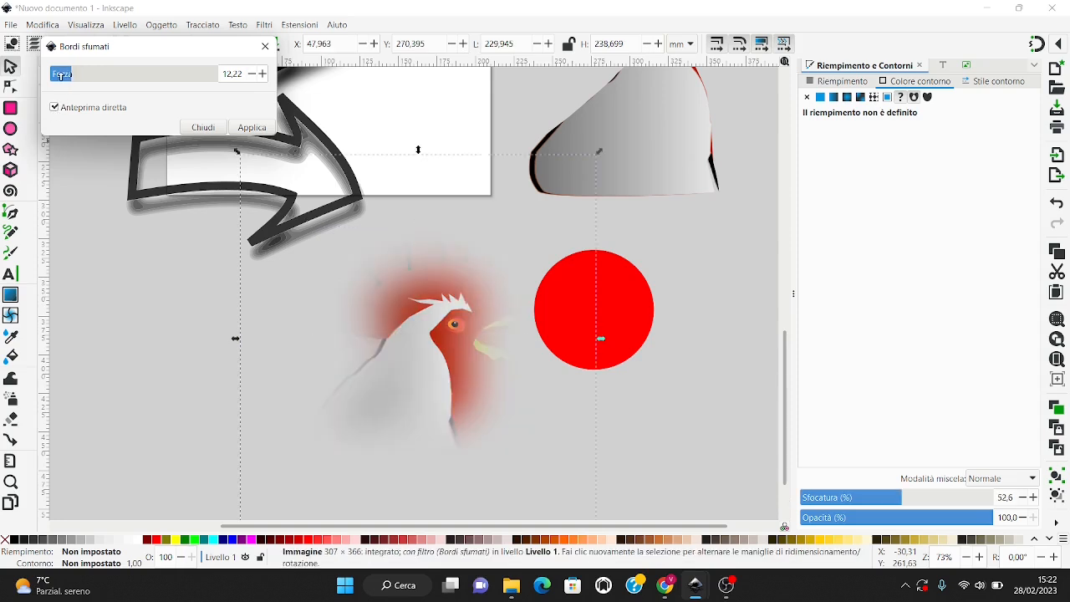
click(54, 75)
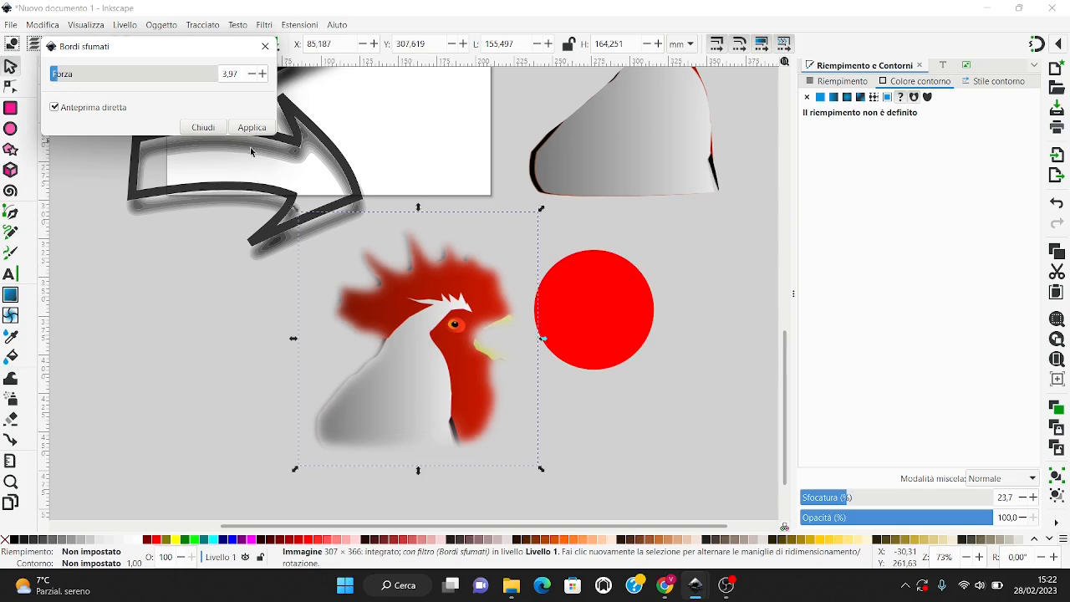
click(50, 75)
click(264, 48)
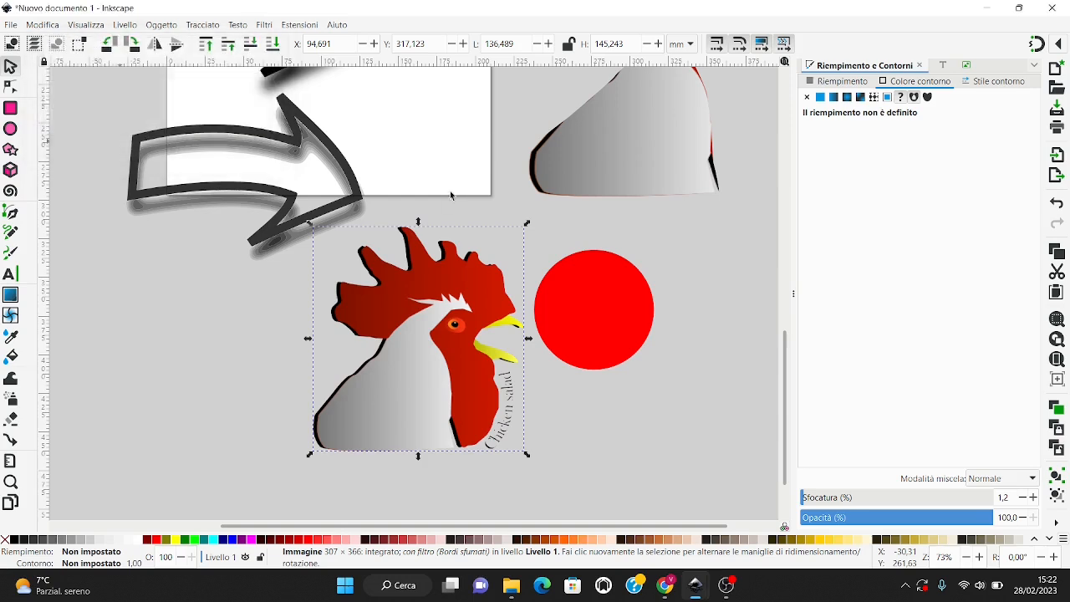
click(259, 338)
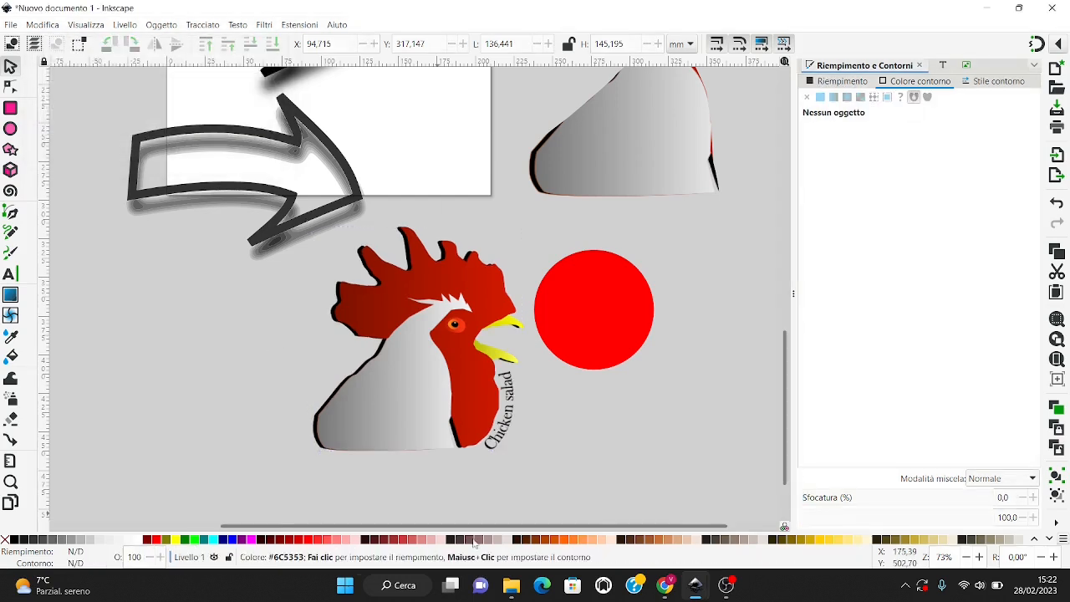
drag(466, 525, 347, 510)
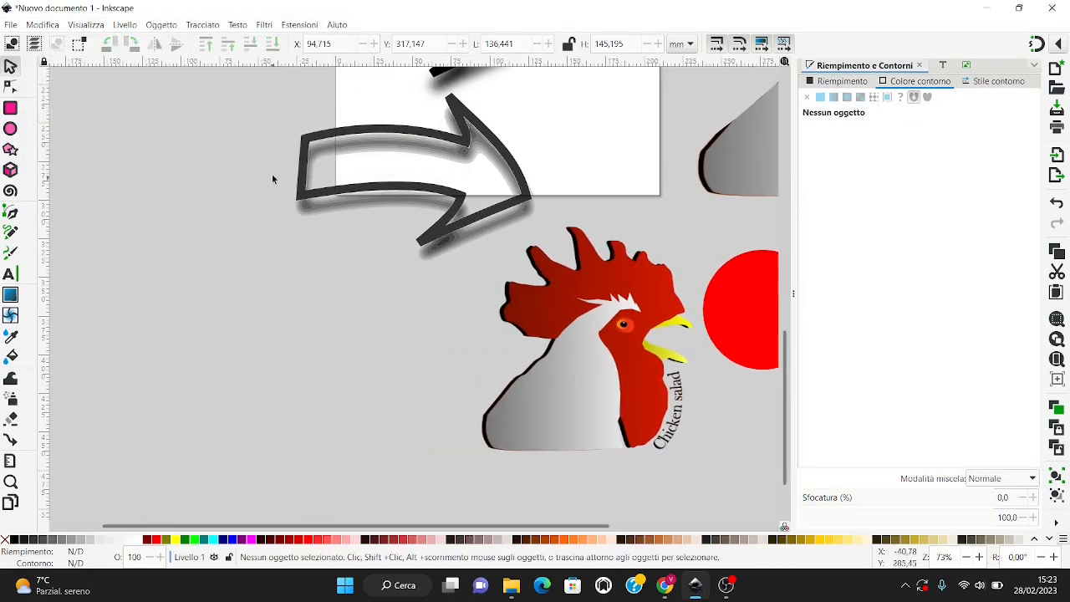
click(300, 25)
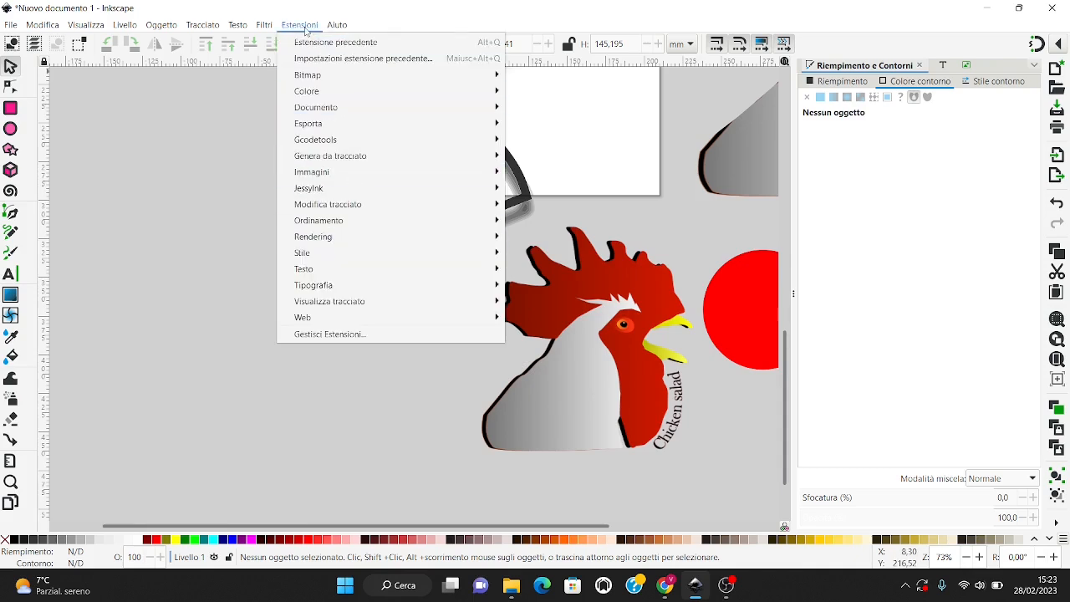
click(305, 27)
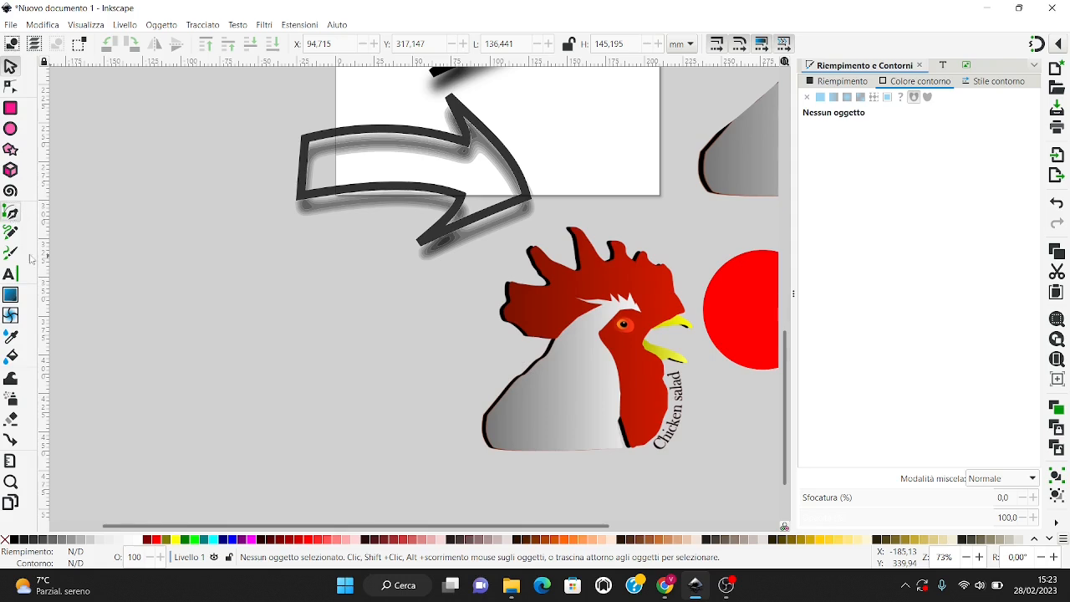
- Draw a closed four-sided shape about 65 mm wide and 71 mm tall in the empty area beside the rooster with the Pen tool
click(12, 214)
click(139, 336)
click(127, 410)
click(206, 446)
click(227, 380)
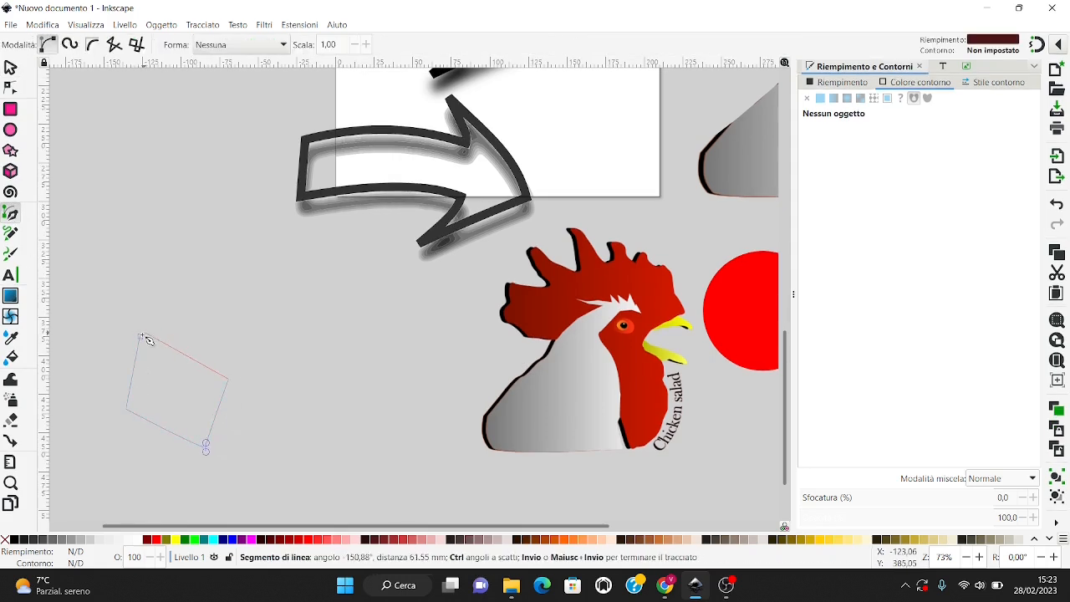
click(141, 336)
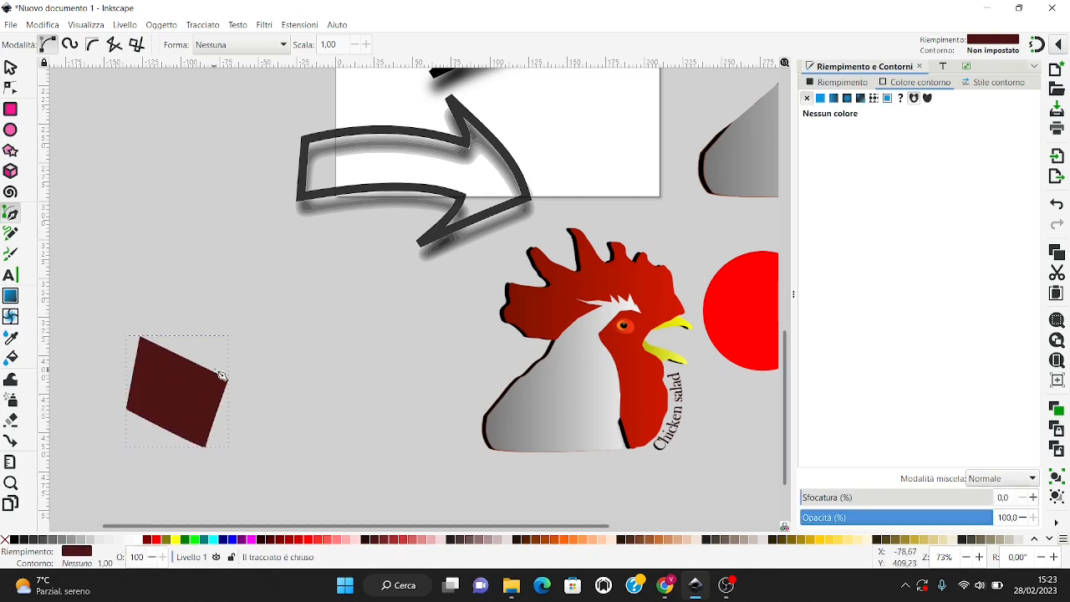
- Draw a closed five-sided shape about 110 mm wide and 96 mm tall between the brown shape and the rooster, and fill it yellow
click(251, 311)
click(293, 386)
click(421, 391)
click(394, 271)
click(270, 246)
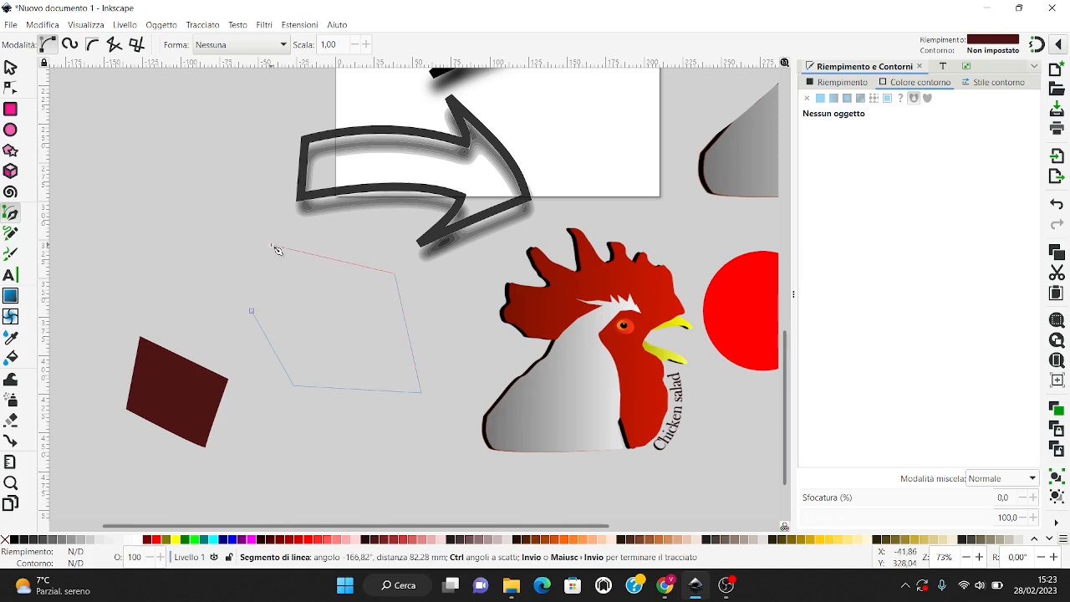
click(254, 313)
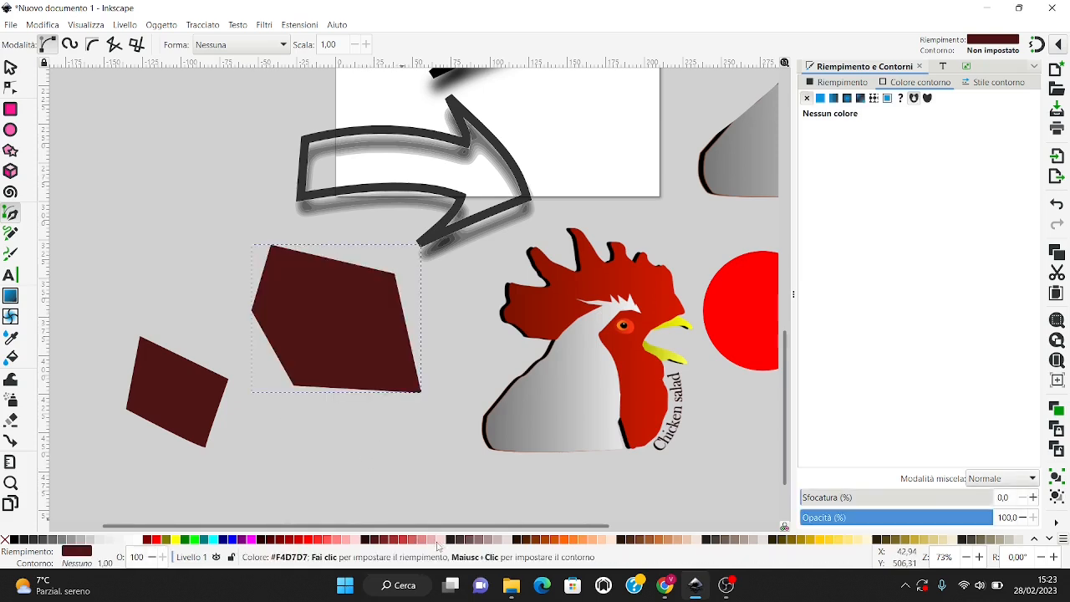
click(176, 540)
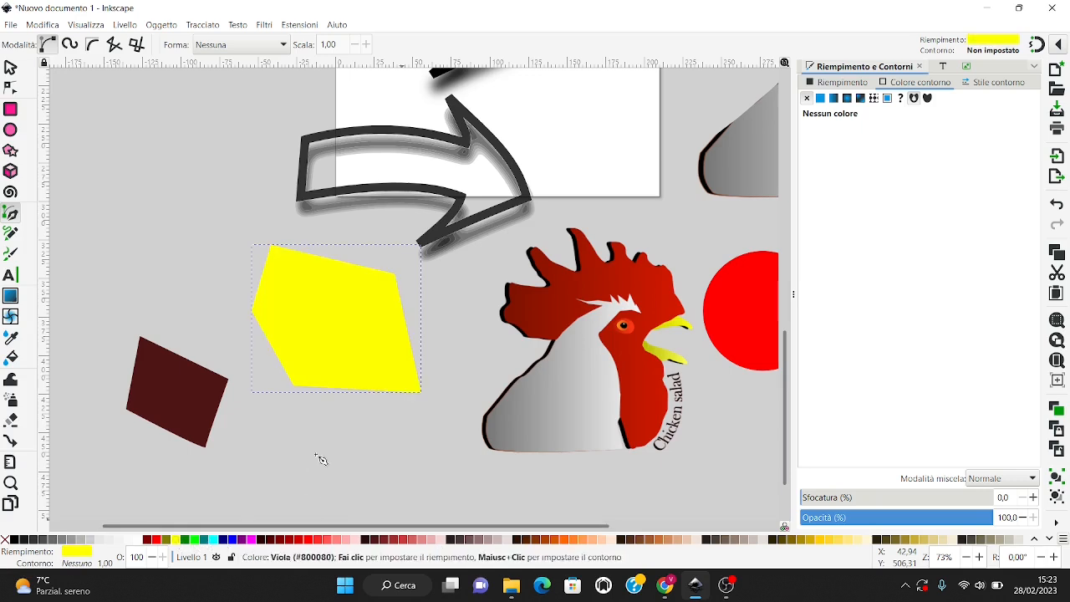
click(845, 83)
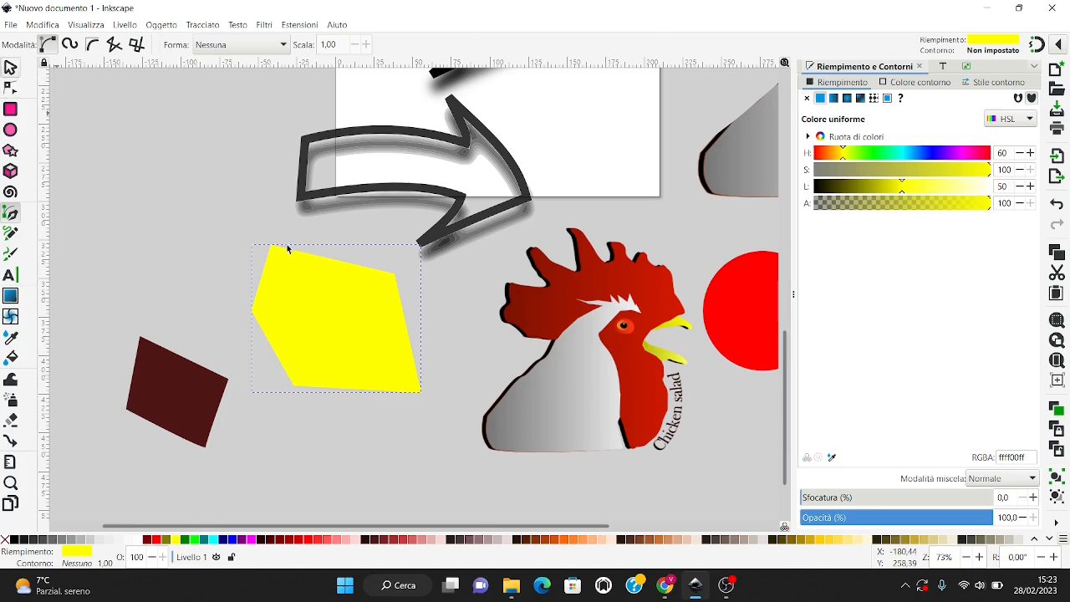
- Interpolate between the yellow and brown shapes with the Interpola extension, using 15 steps and interpolated styles, and deselect the result
key(s)
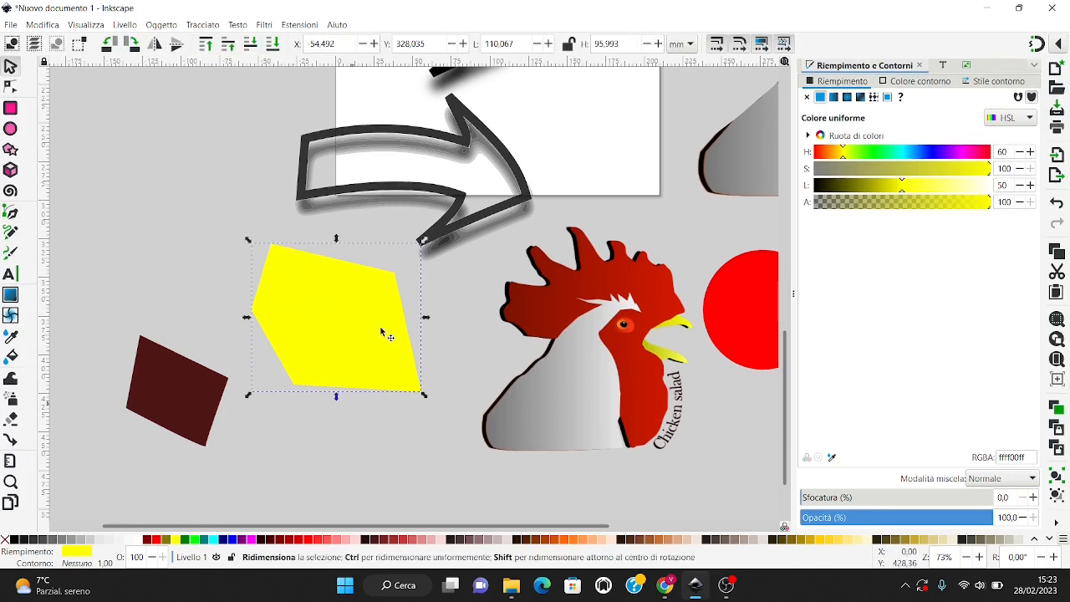
shift+click(161, 372)
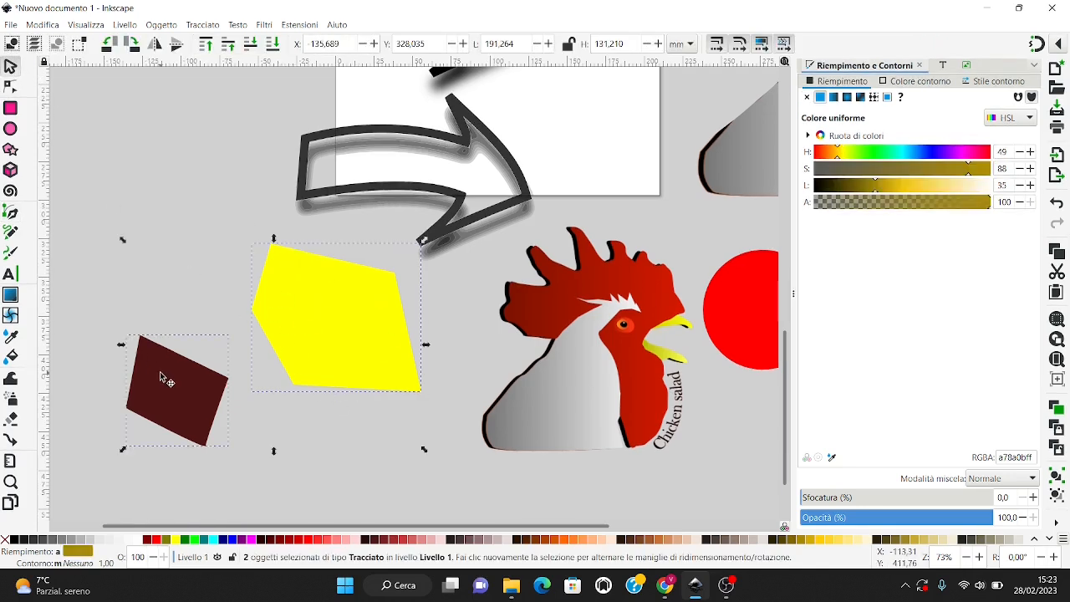
click(301, 27)
mouse_move(333, 162)
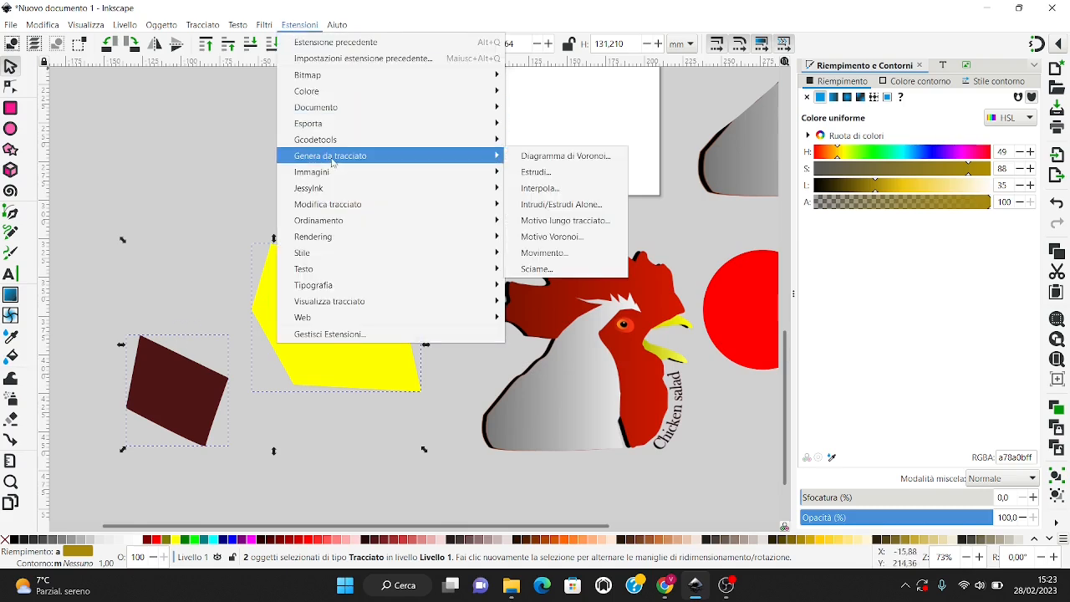
click(542, 190)
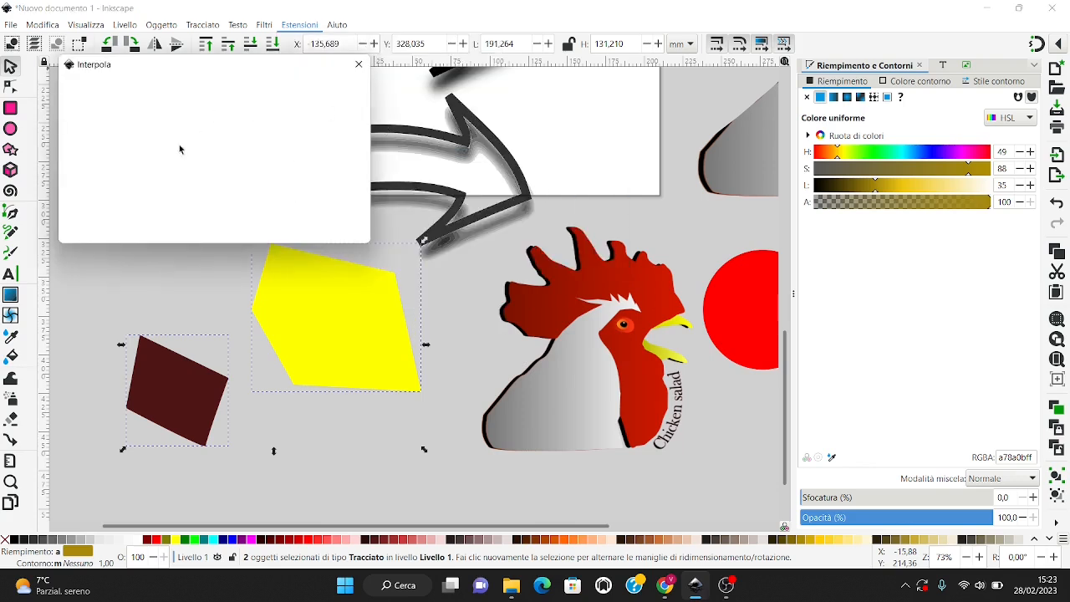
double_click(339, 106)
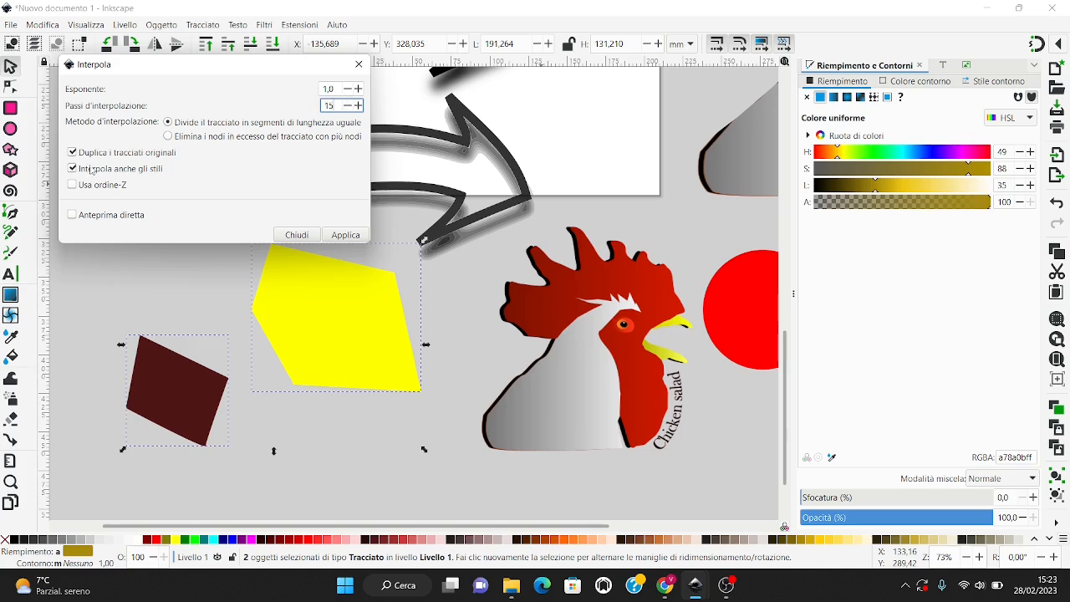
text(15)
click(346, 235)
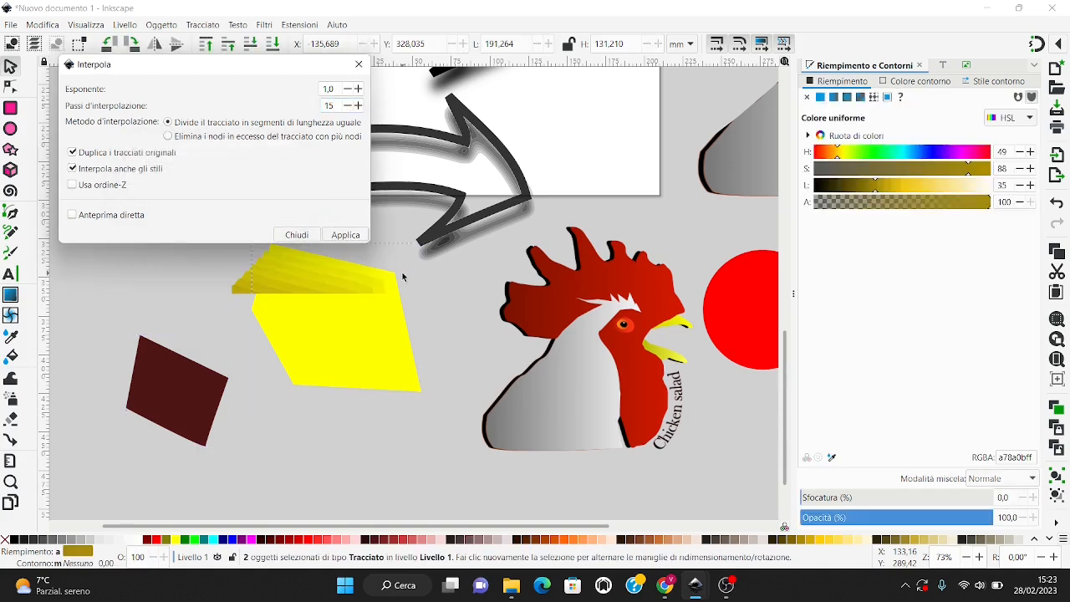
key(Escape)
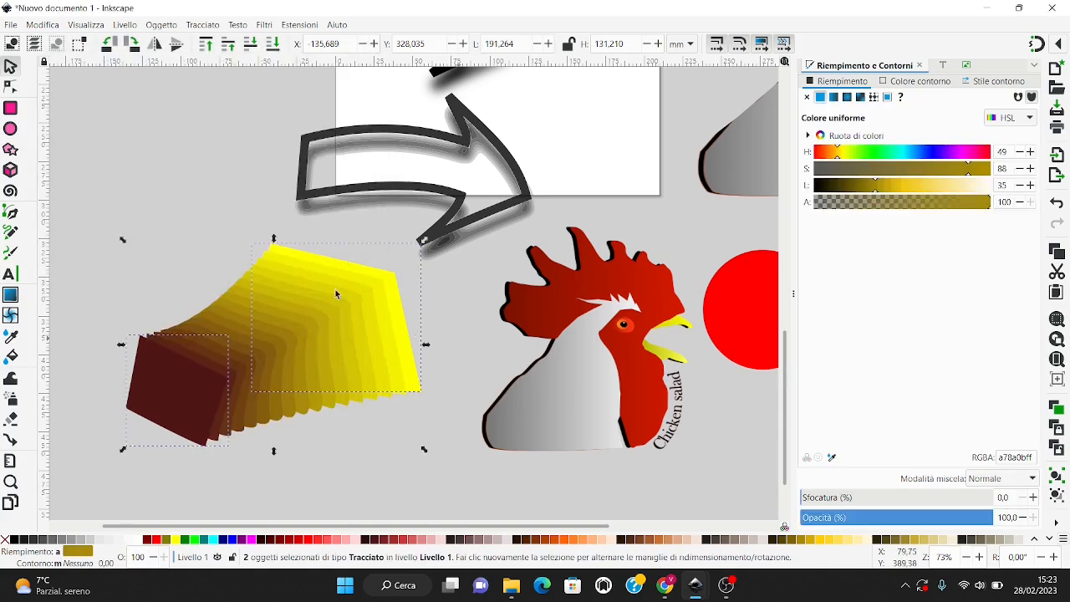
key(Escape)
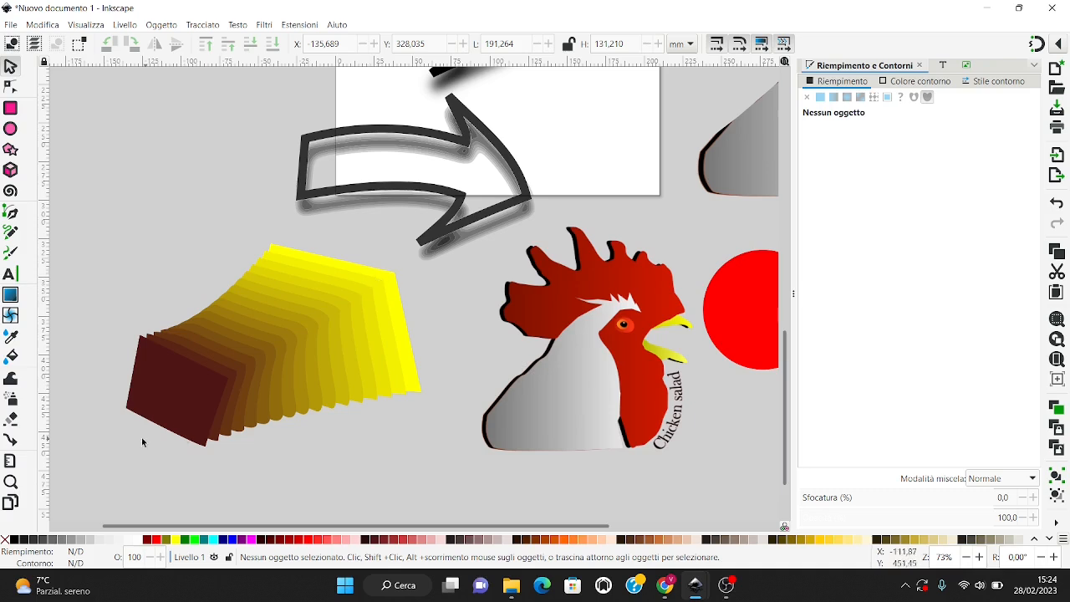
key(n)
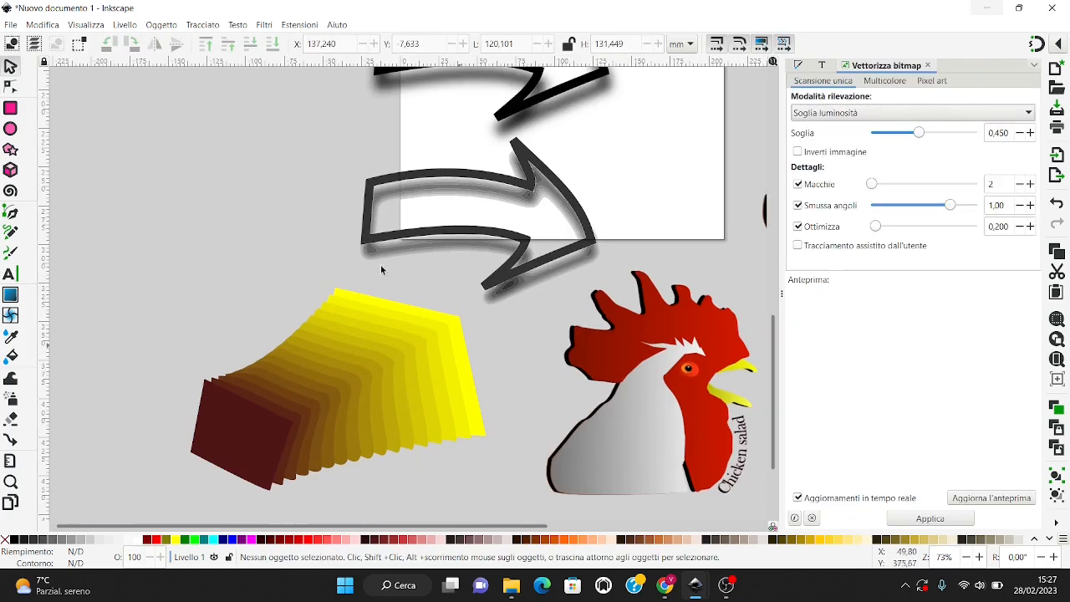
- Open the export settings and compare the export previews for the page, the selected red star and the whole document
click(11, 25)
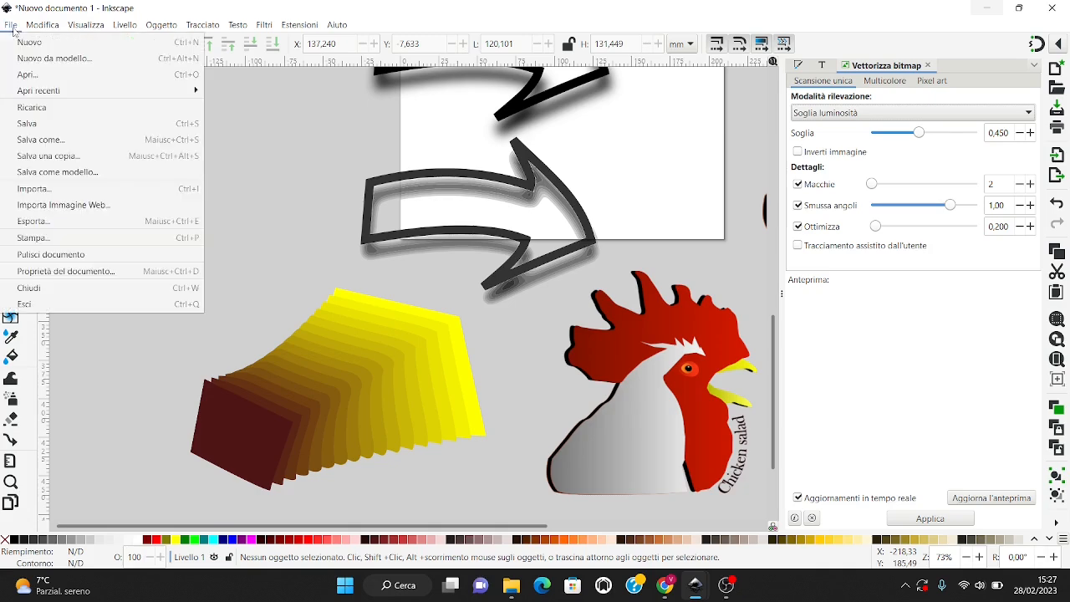
click(37, 223)
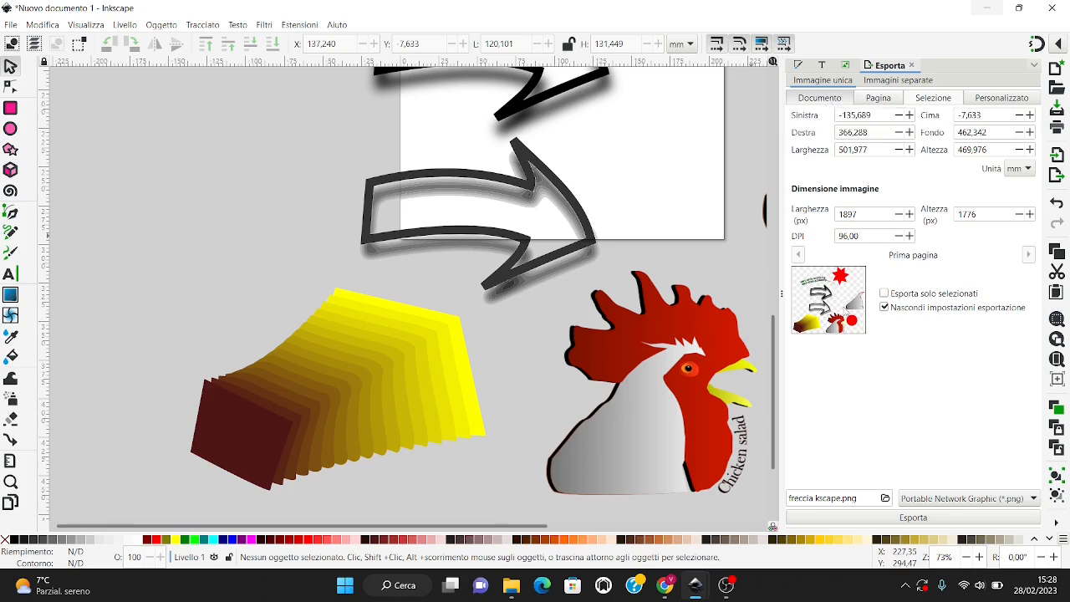
scroll(586, 257, down, 3)
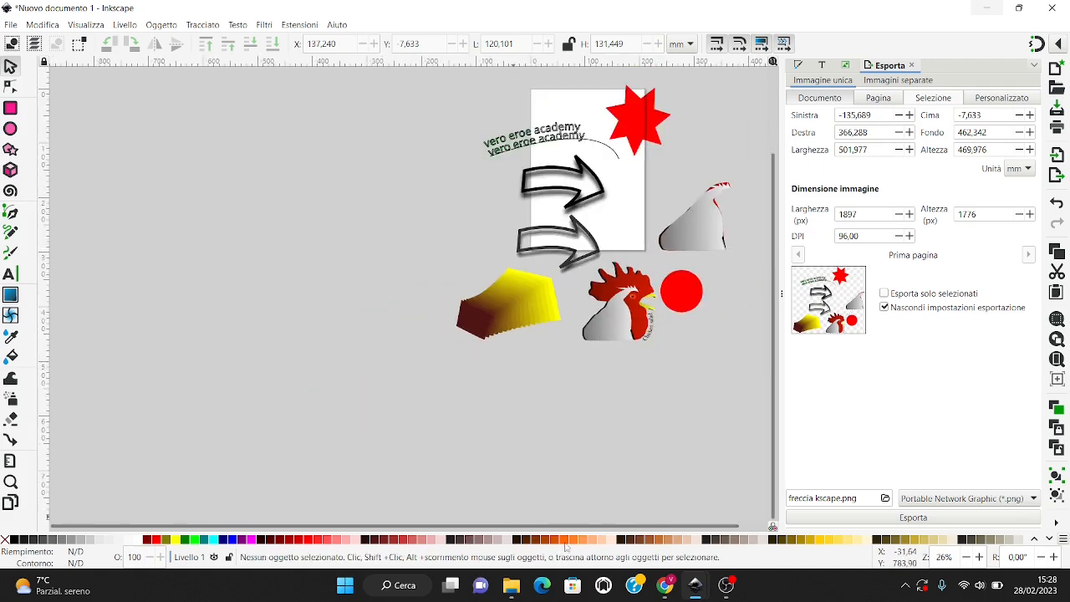
scroll(699, 227, right, 1)
scroll(699, 228, up, 2)
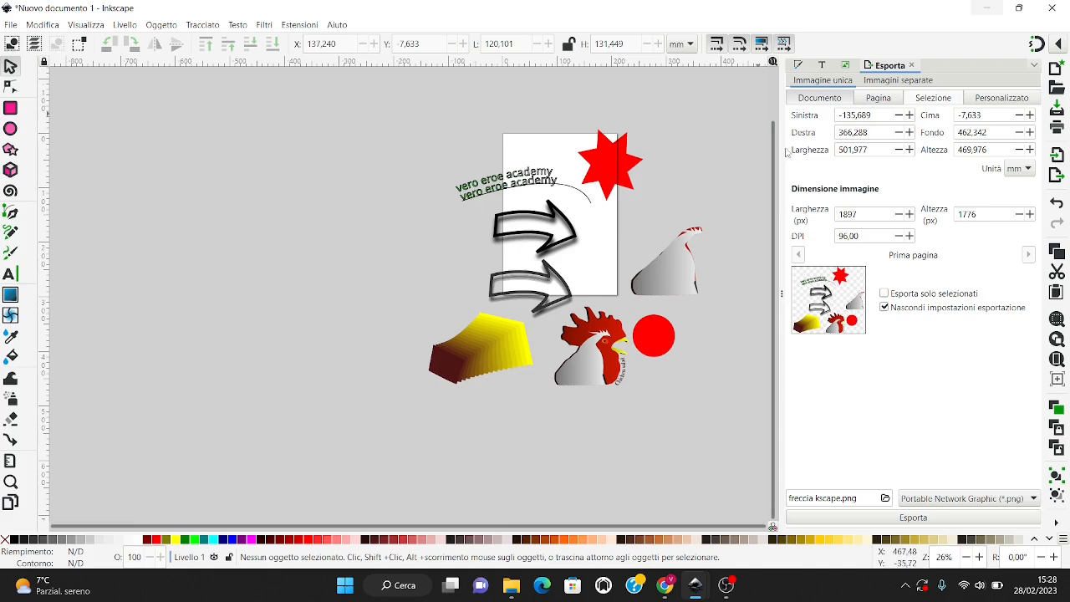
click(879, 99)
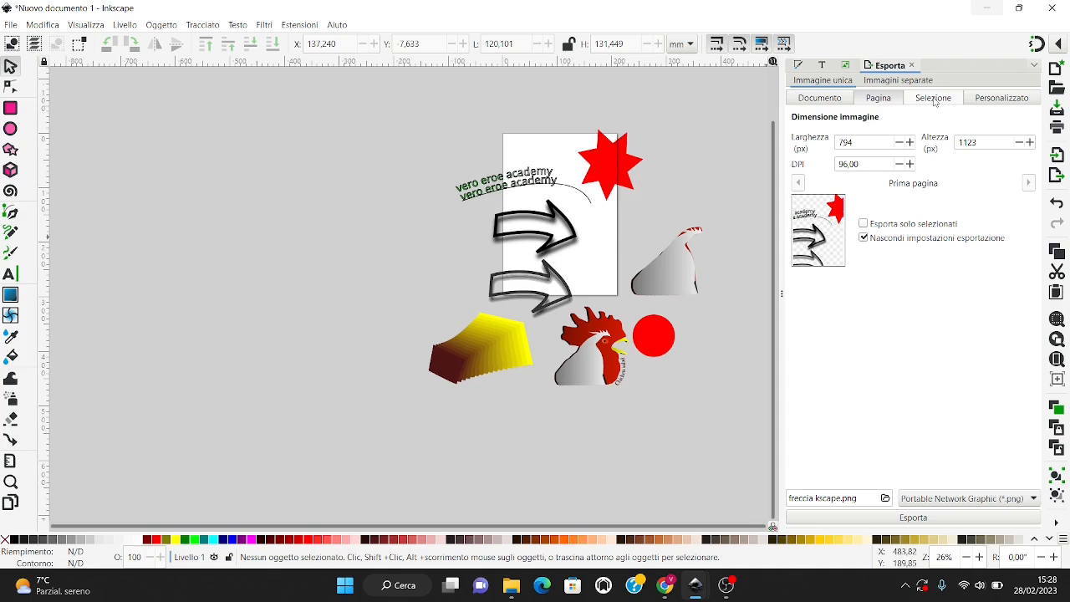
click(617, 174)
click(929, 102)
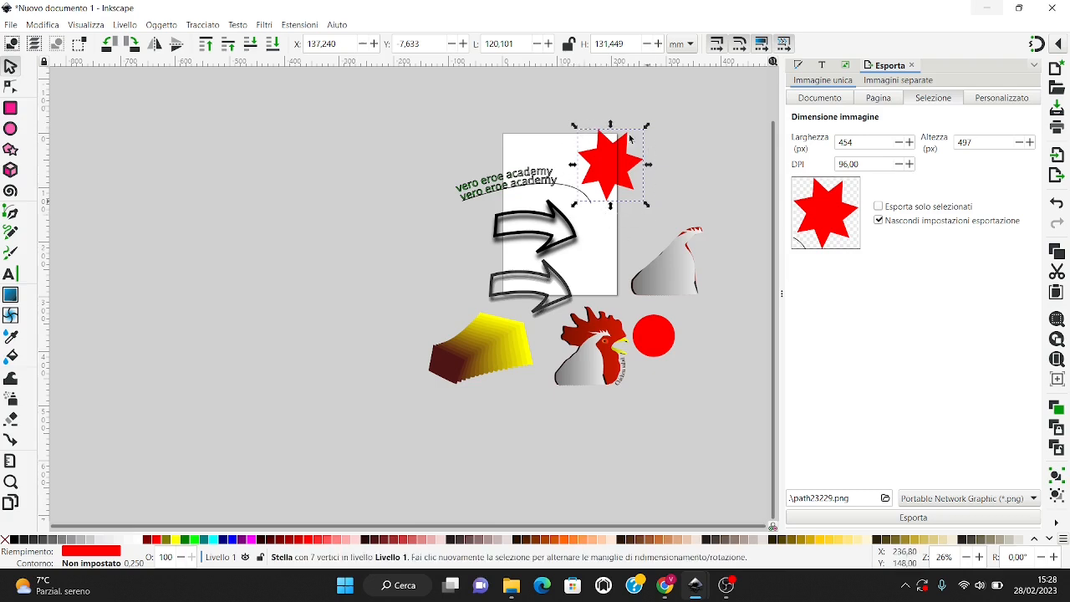
click(821, 98)
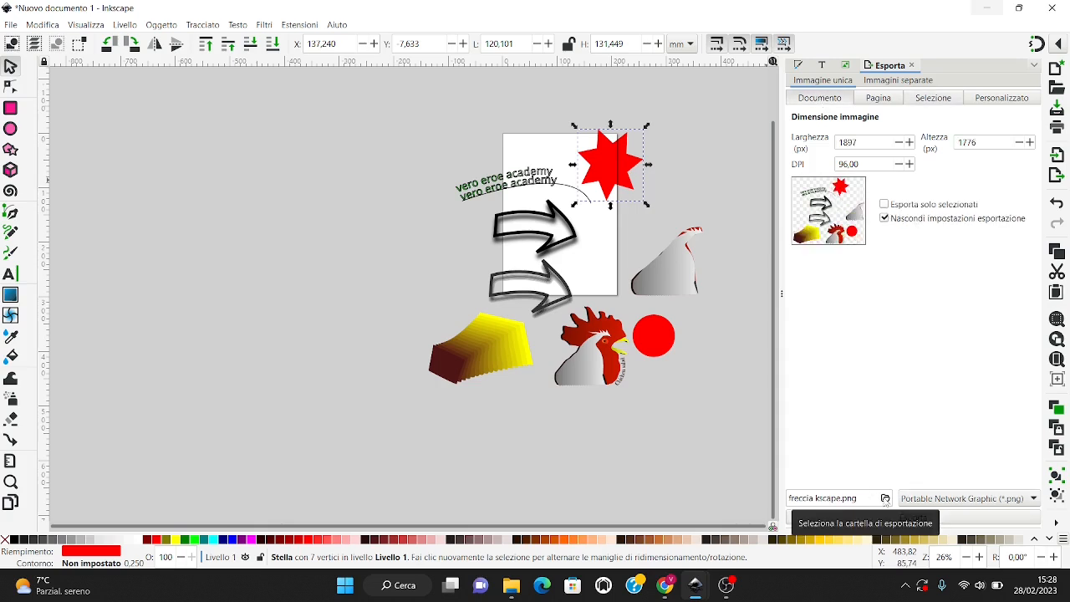
- View the export destination chooser and the available export file formats, including SVG, PNG, JPEG and PDF, without changing either
click(886, 498)
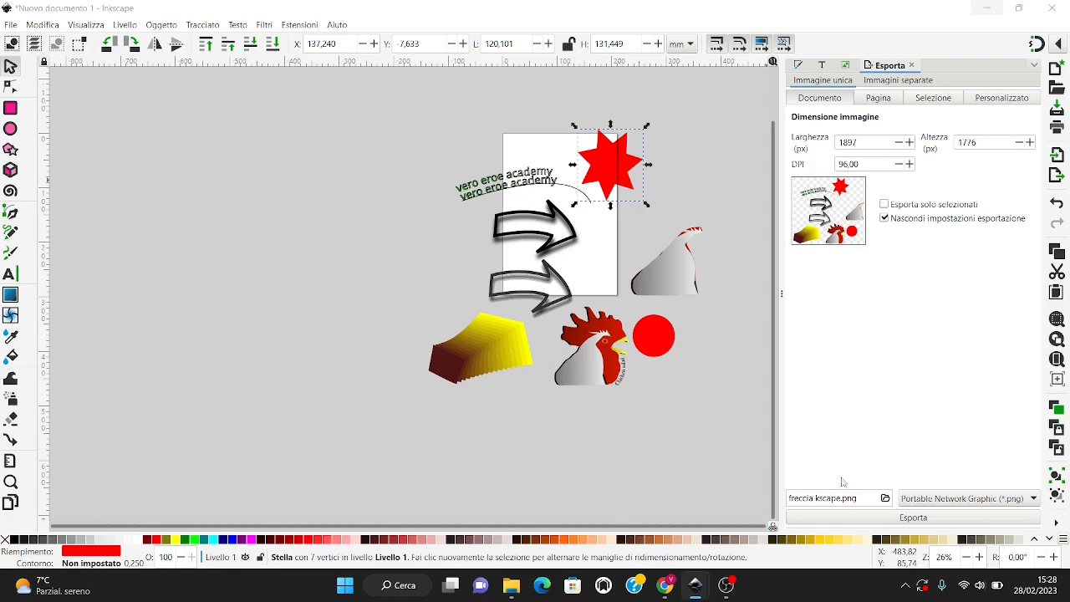
click(480, 30)
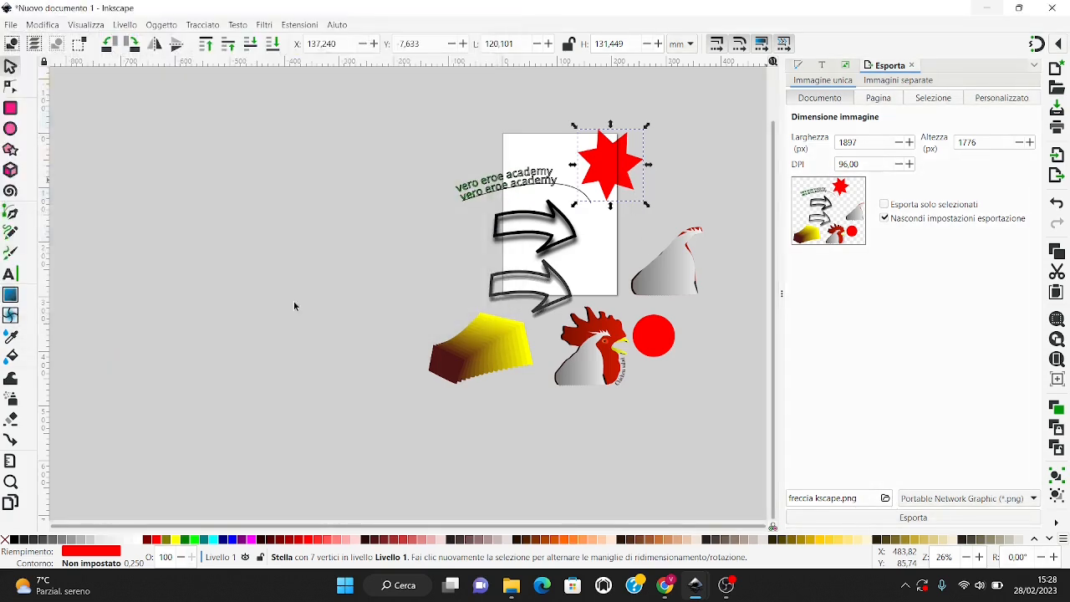
click(1034, 501)
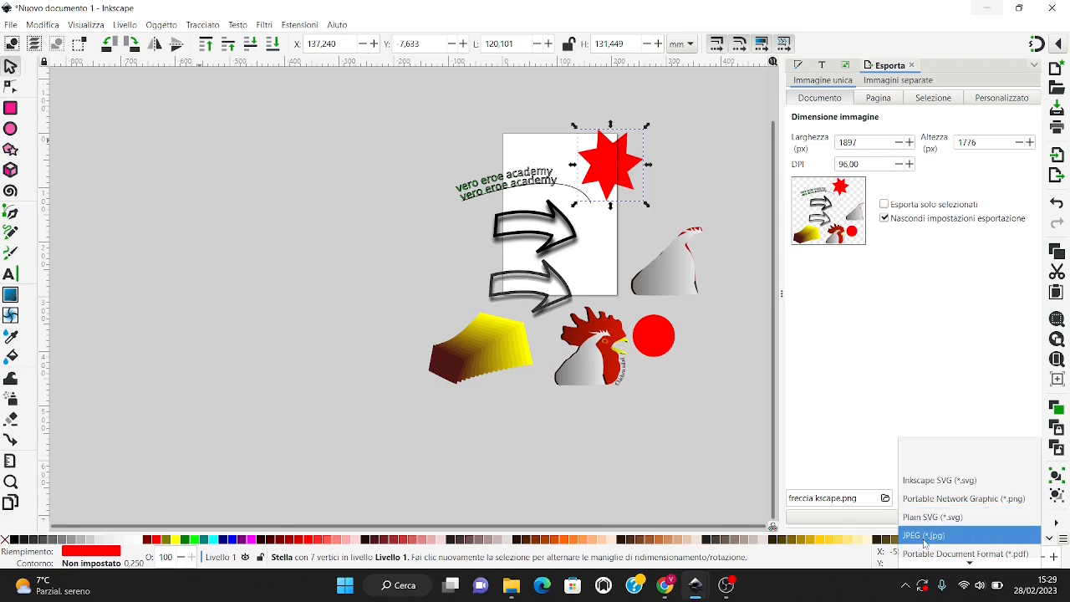
scroll(925, 543, down, 2)
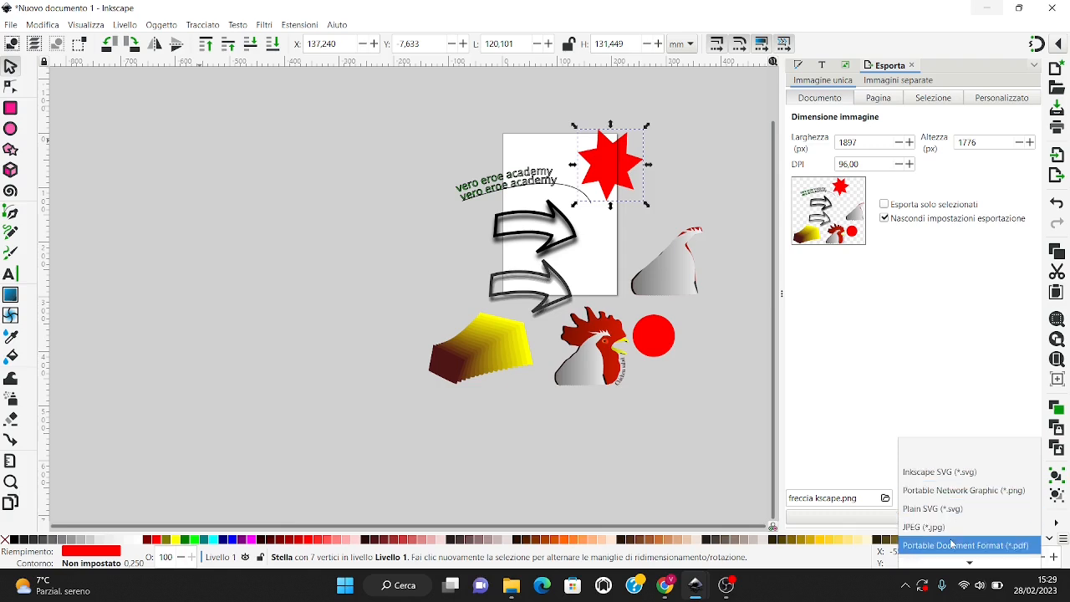
click(712, 425)
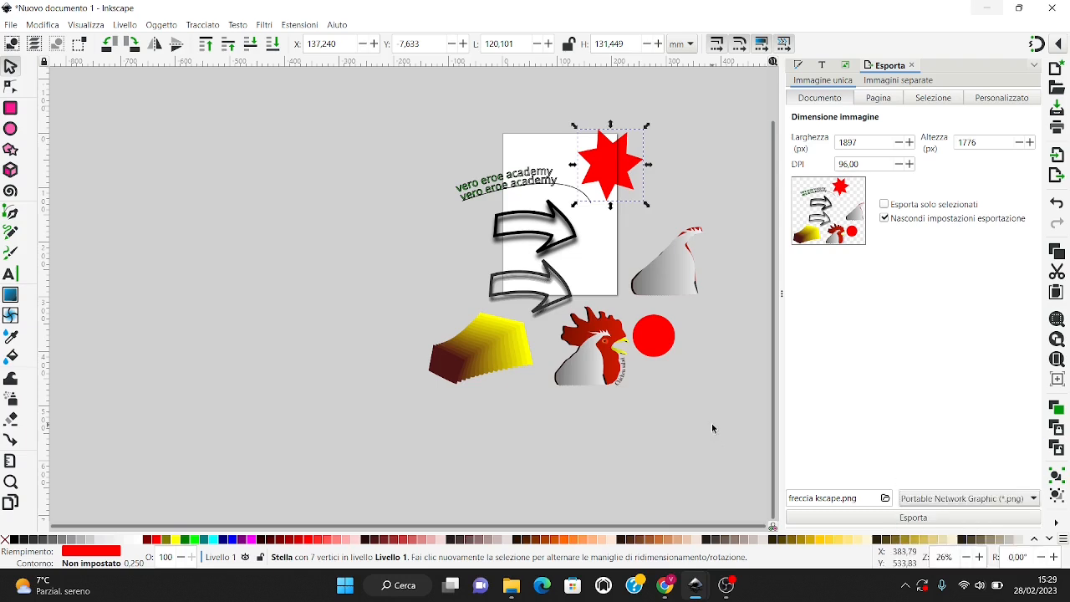